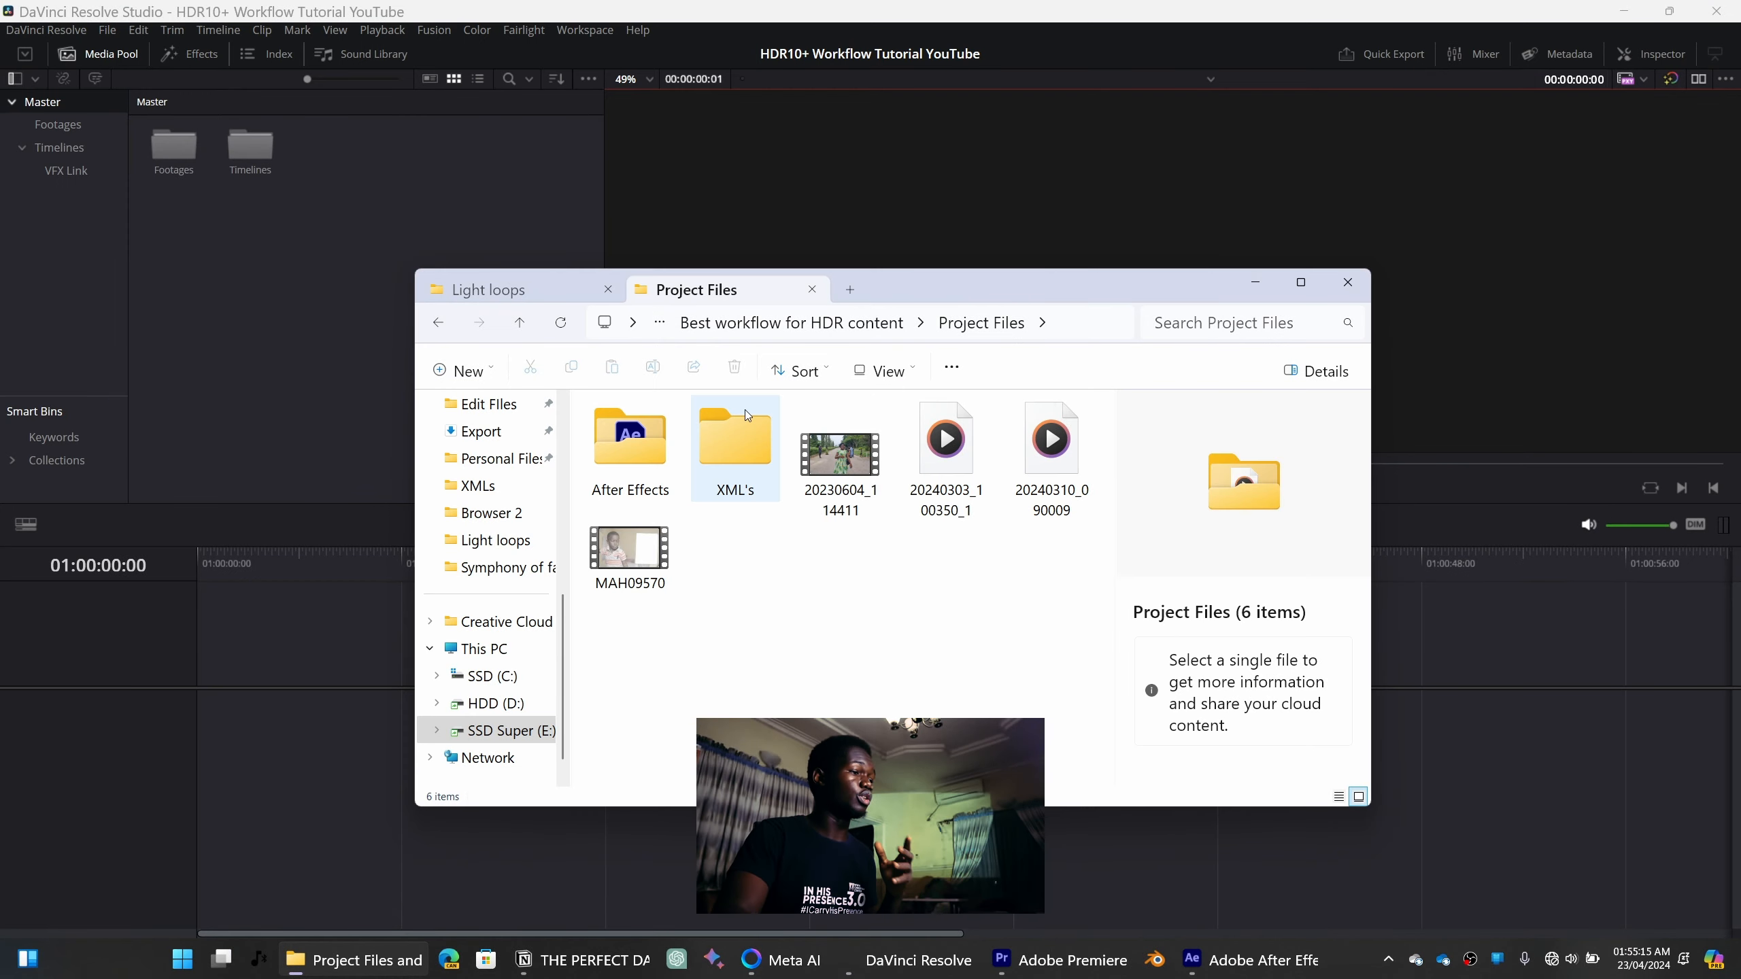
# Import the four video clips from the Project Files folder into the Footages bin
pyautogui.click(841, 454)
pyautogui.keyDown('shift'); pyautogui.click(652, 578); pyautogui.keyUp('shift')
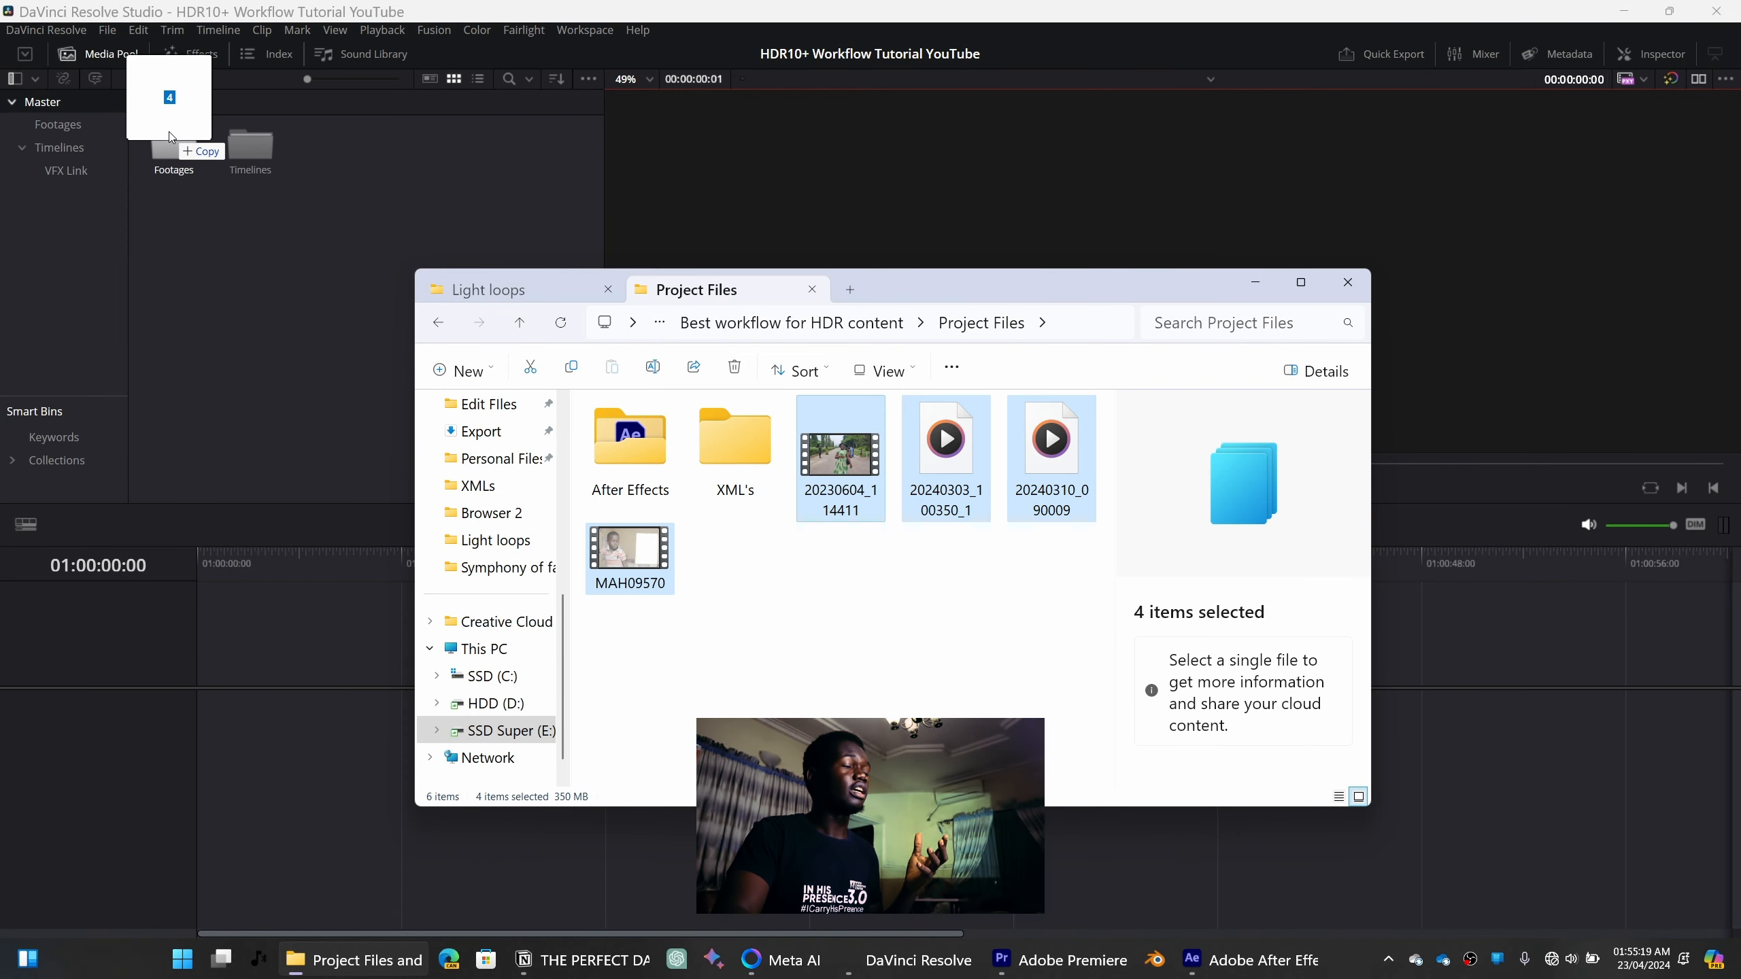
pyautogui.moveTo(175, 143); pyautogui.dragTo(173, 141)
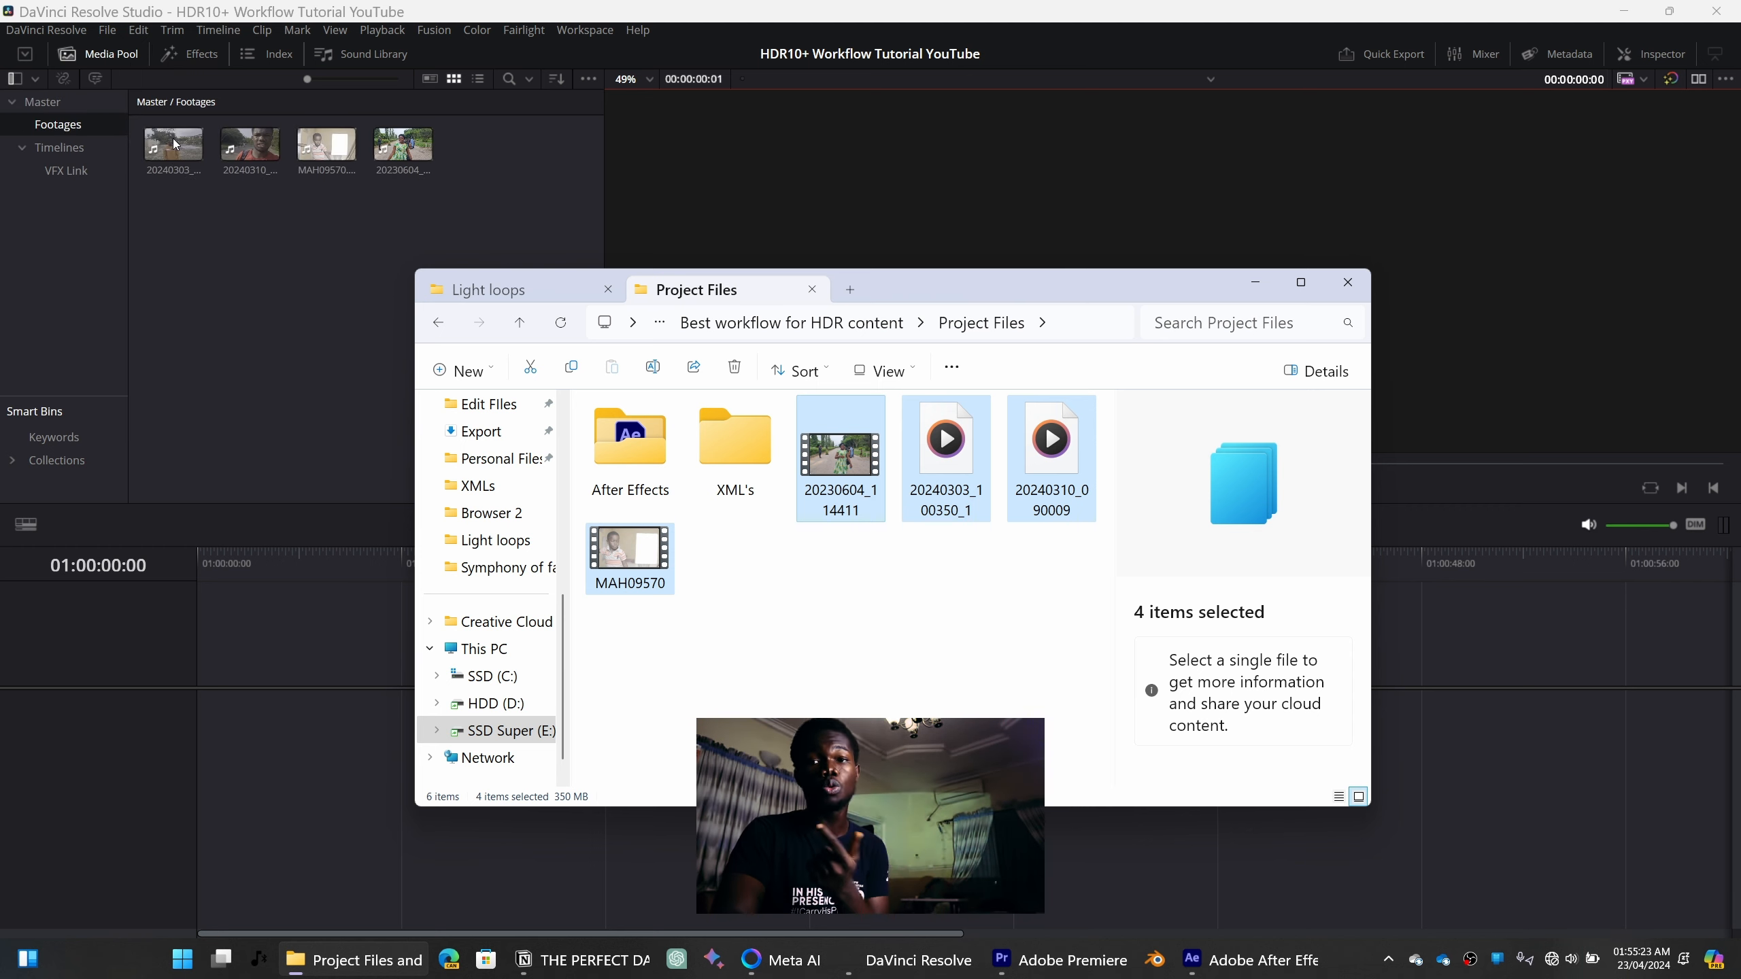
# Create a timeline named Main and place the four imported clips on it
pyautogui.click(183, 267)
pyautogui.click(59, 147)
pyautogui.hotkey('ctrl', 'n')
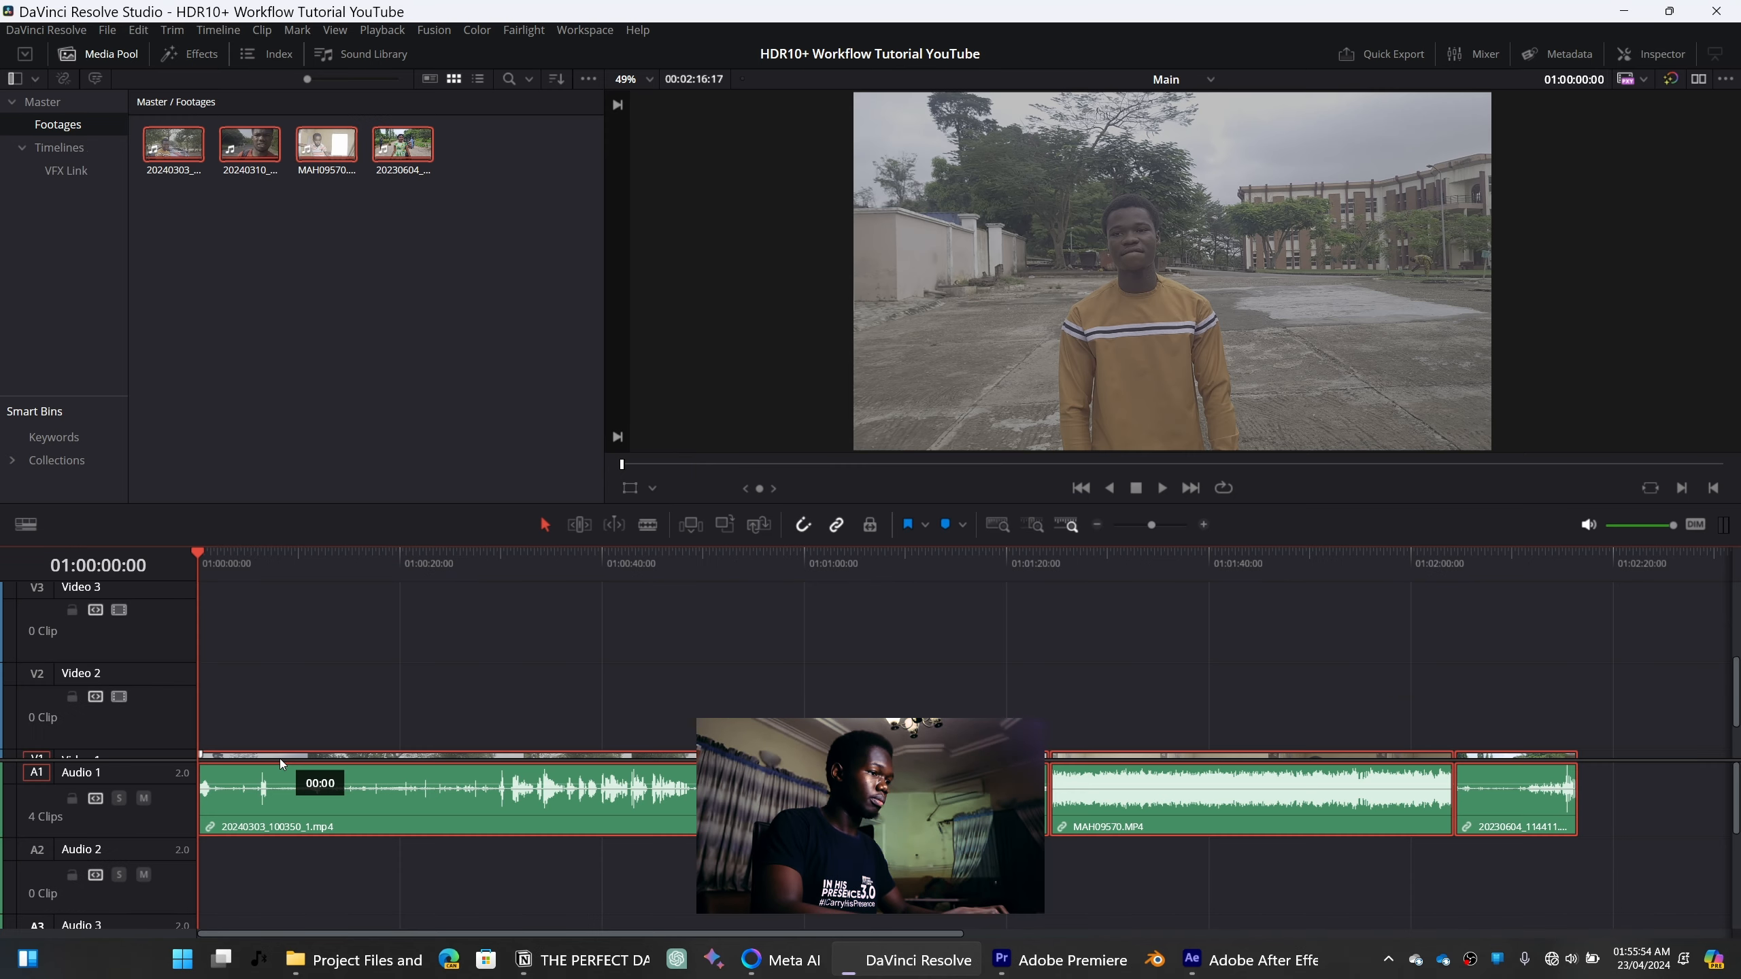
pyautogui.click(429, 583)
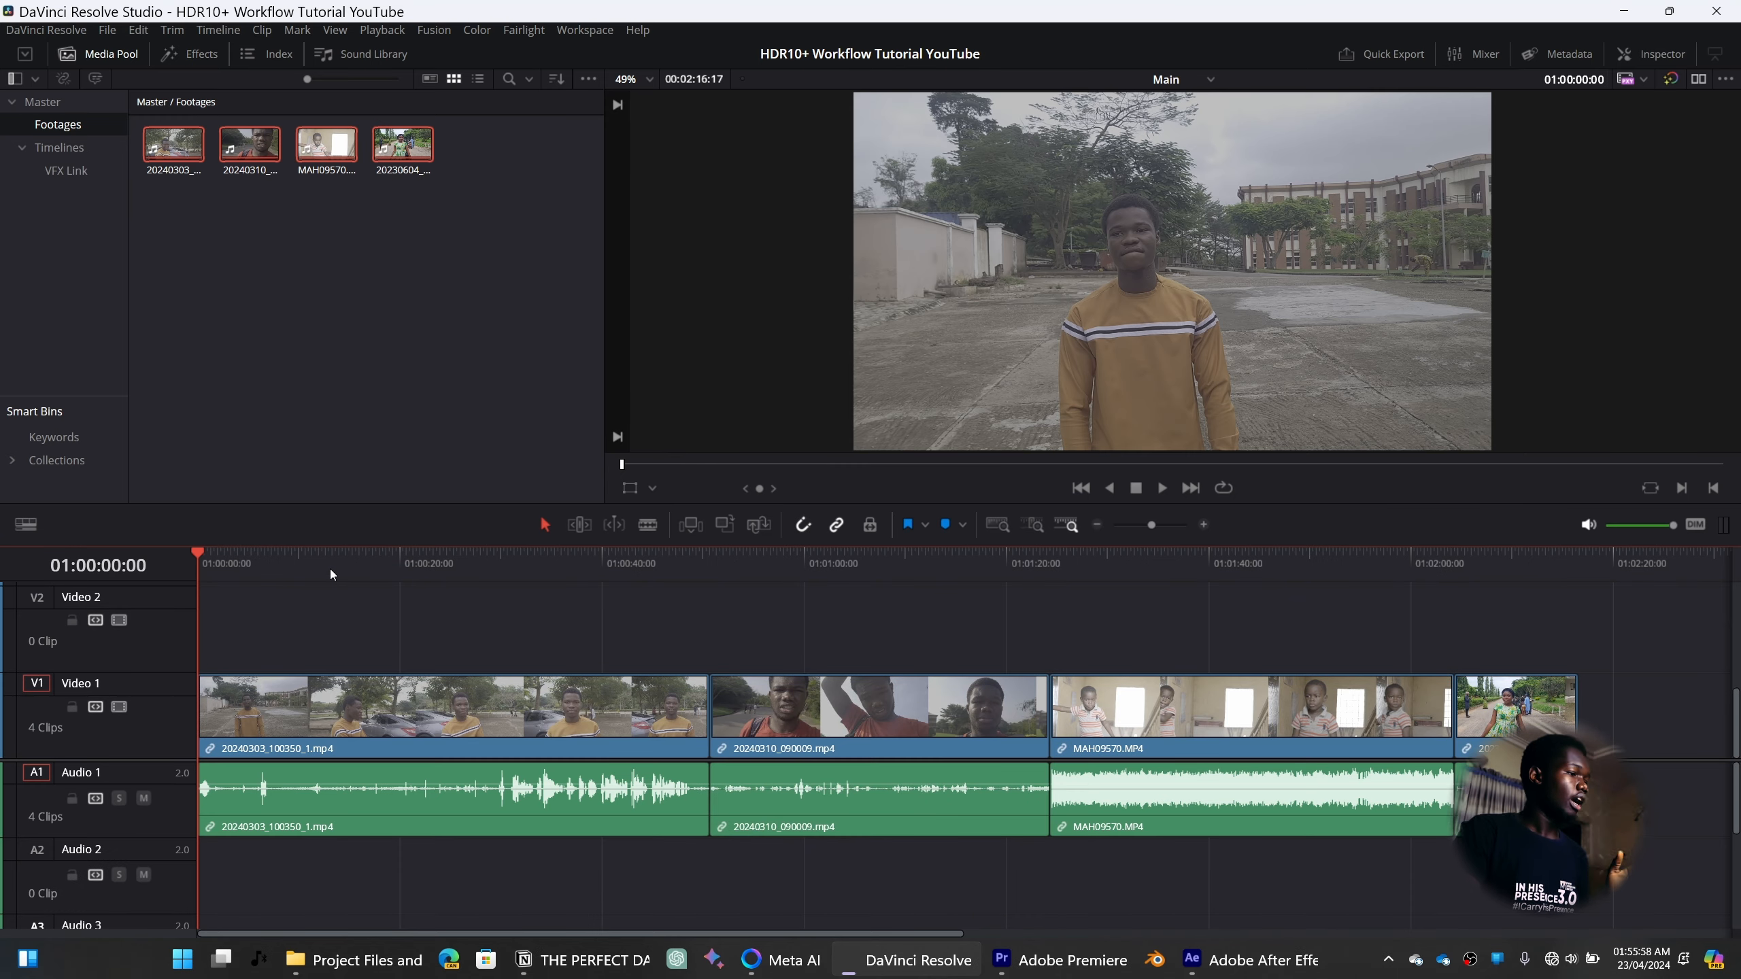
# Examine the codec, frame rate and resolution metadata of each of the four timeline clips
pyautogui.moveTo(331, 569); pyautogui.dragTo(488, 668)
pyautogui.click(488, 689)
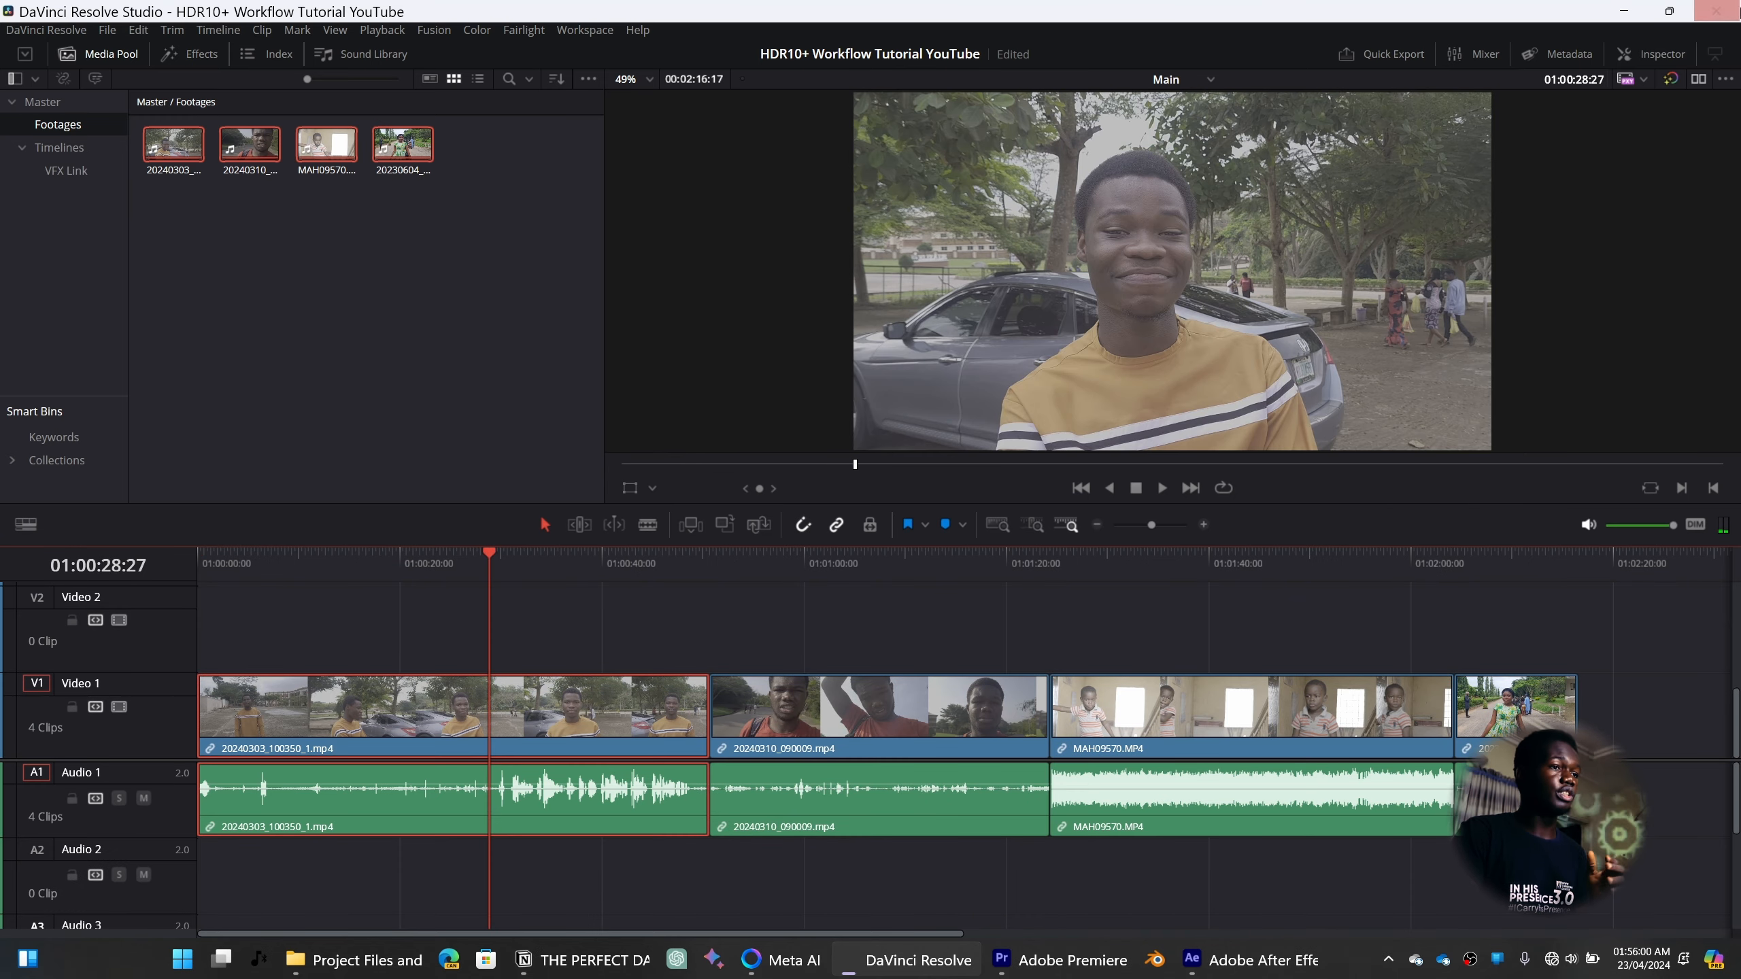
pyautogui.click(1542, 55)
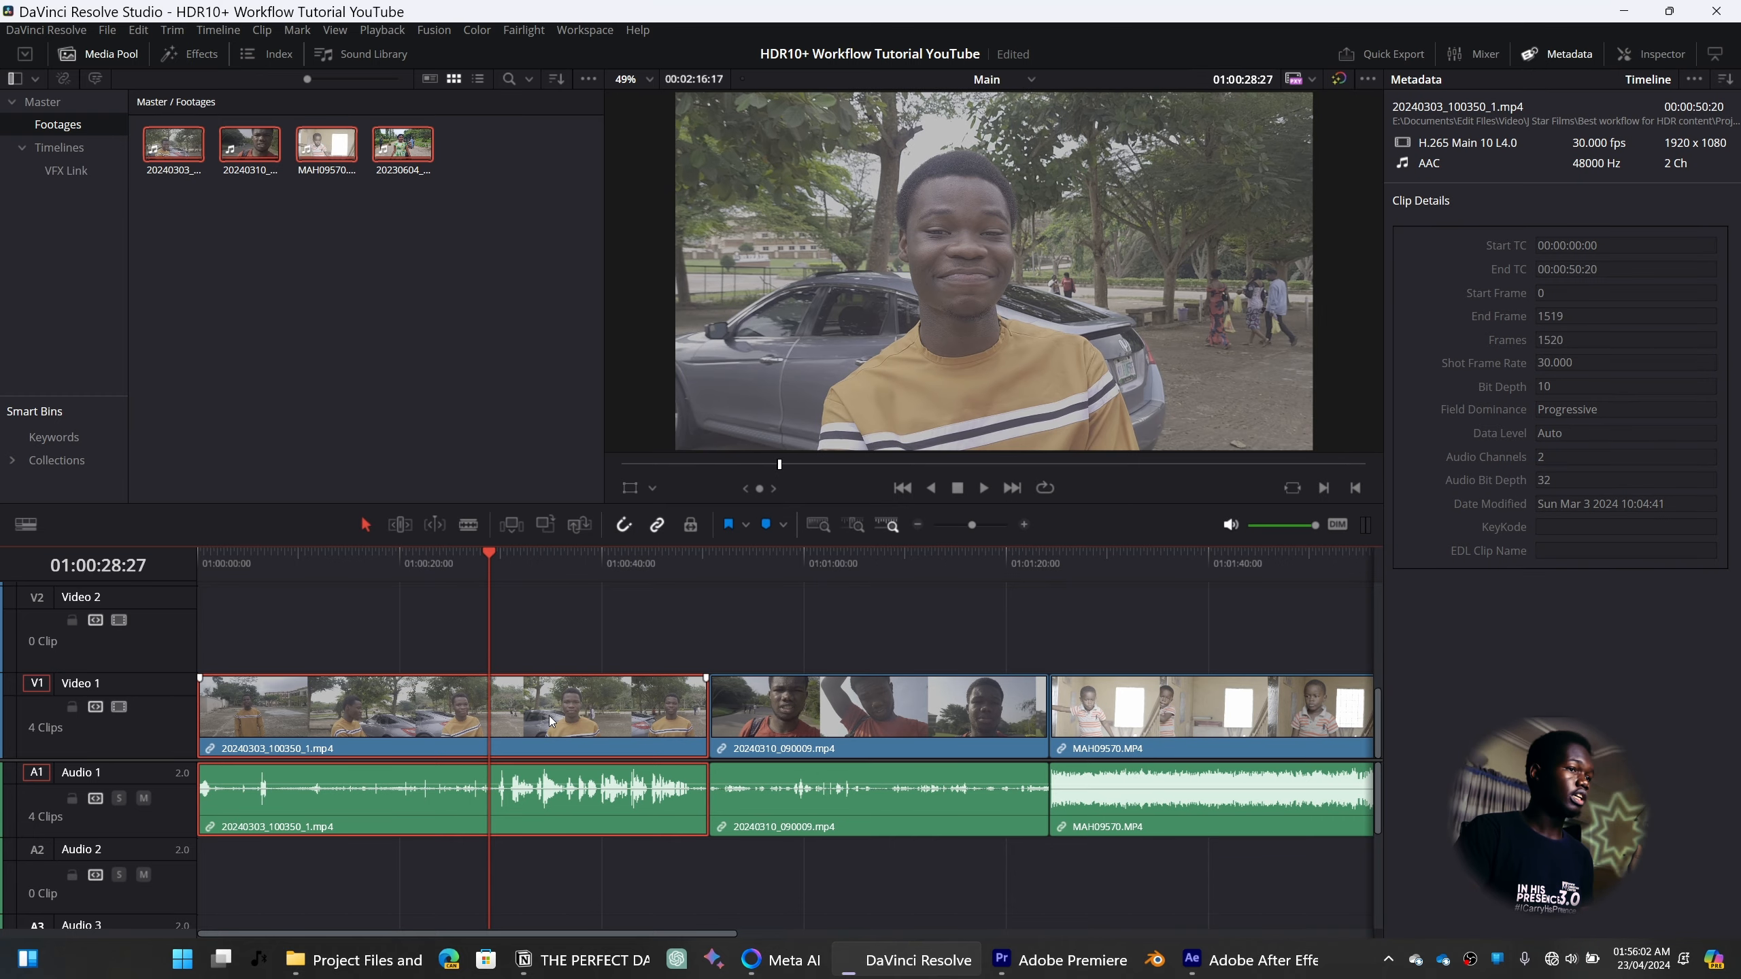
pyautogui.scroll(-5, 579, 711)
pyautogui.hotkey('shift', 'z')
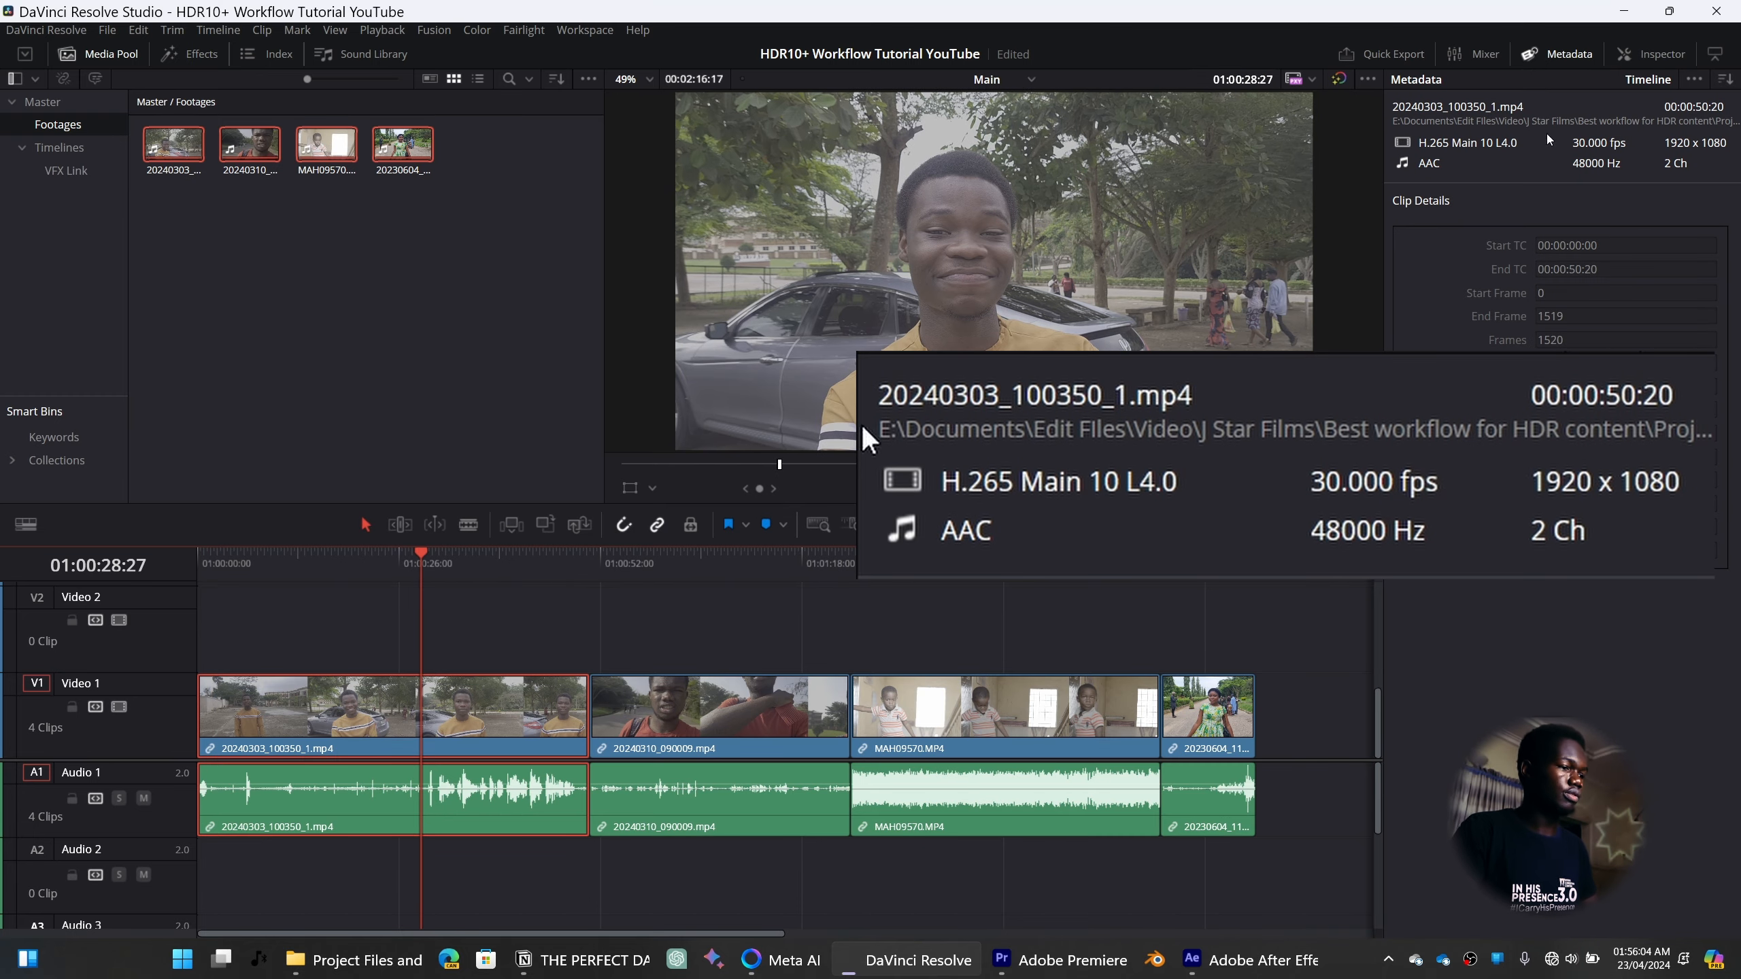
pyautogui.click(790, 725)
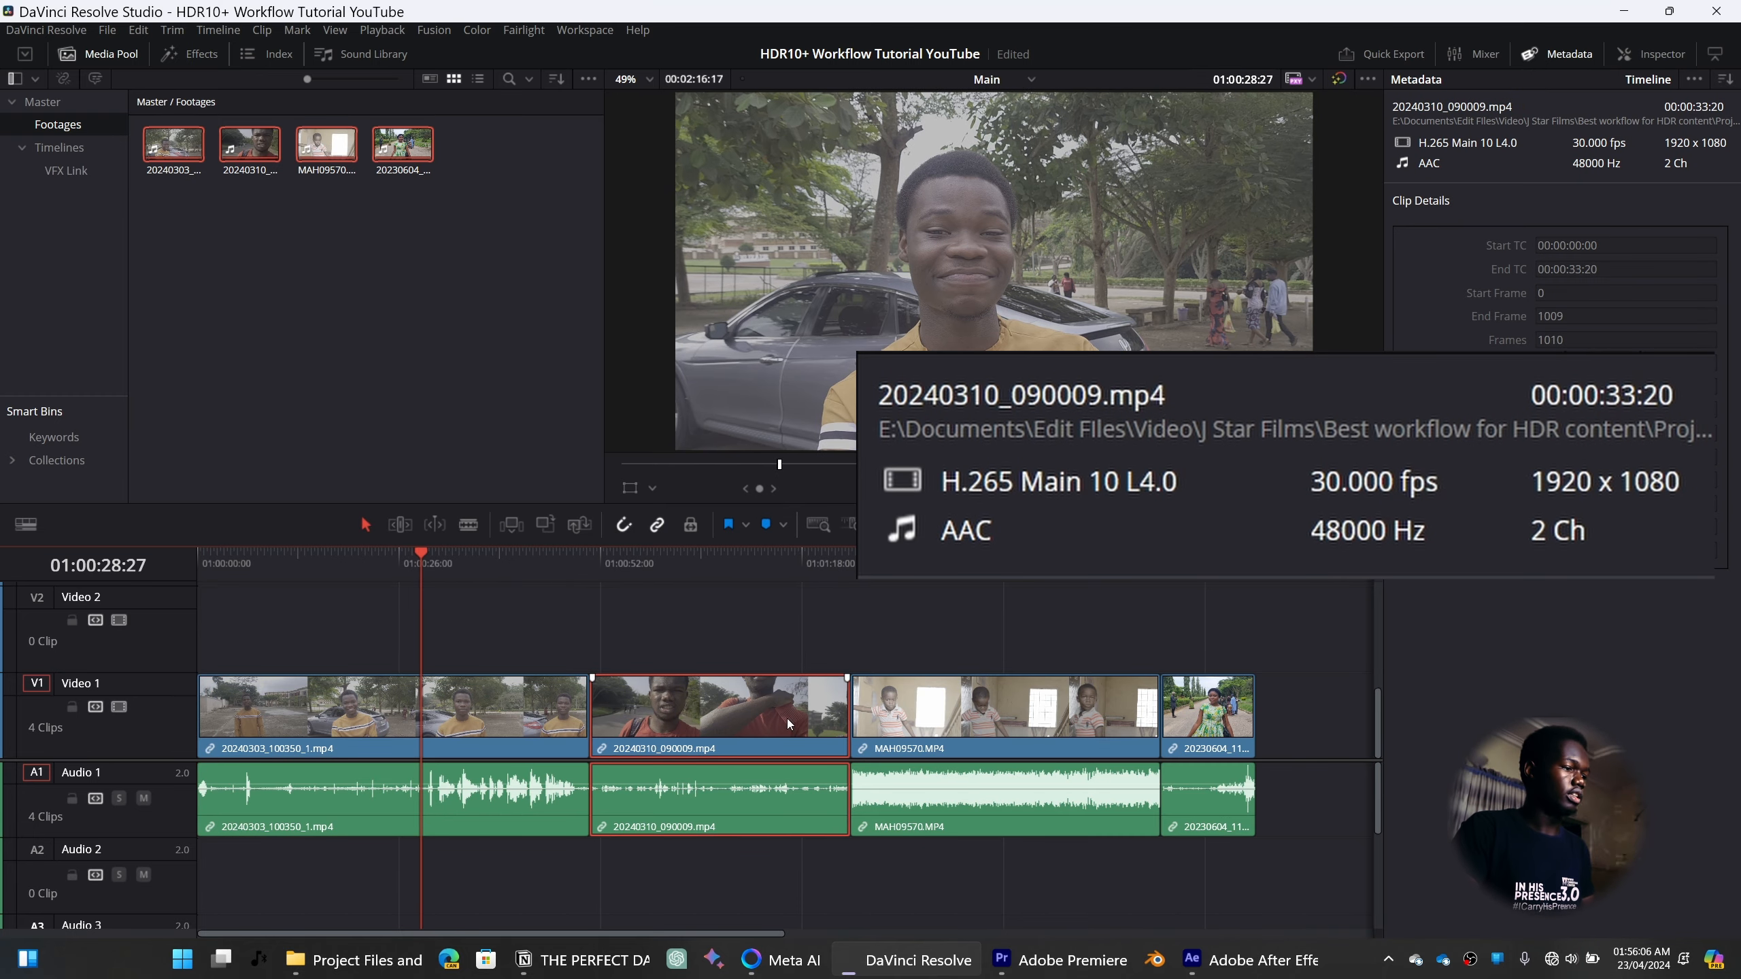
pyautogui.click(939, 709)
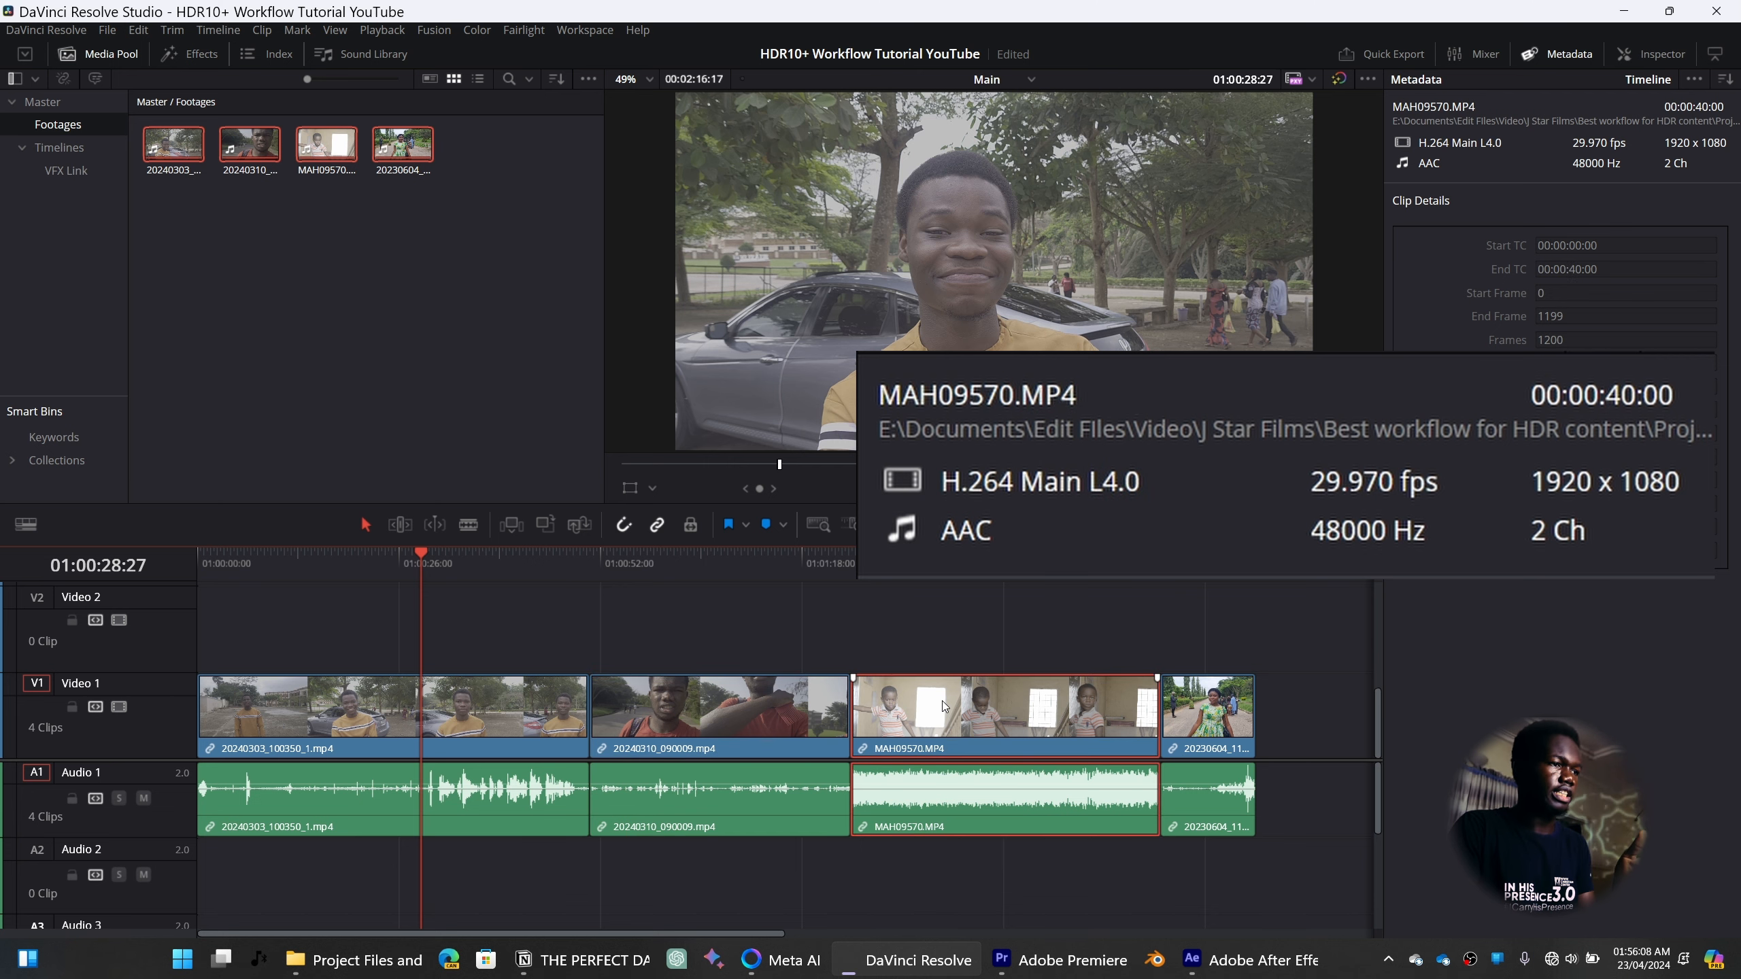
pyautogui.click(1210, 715)
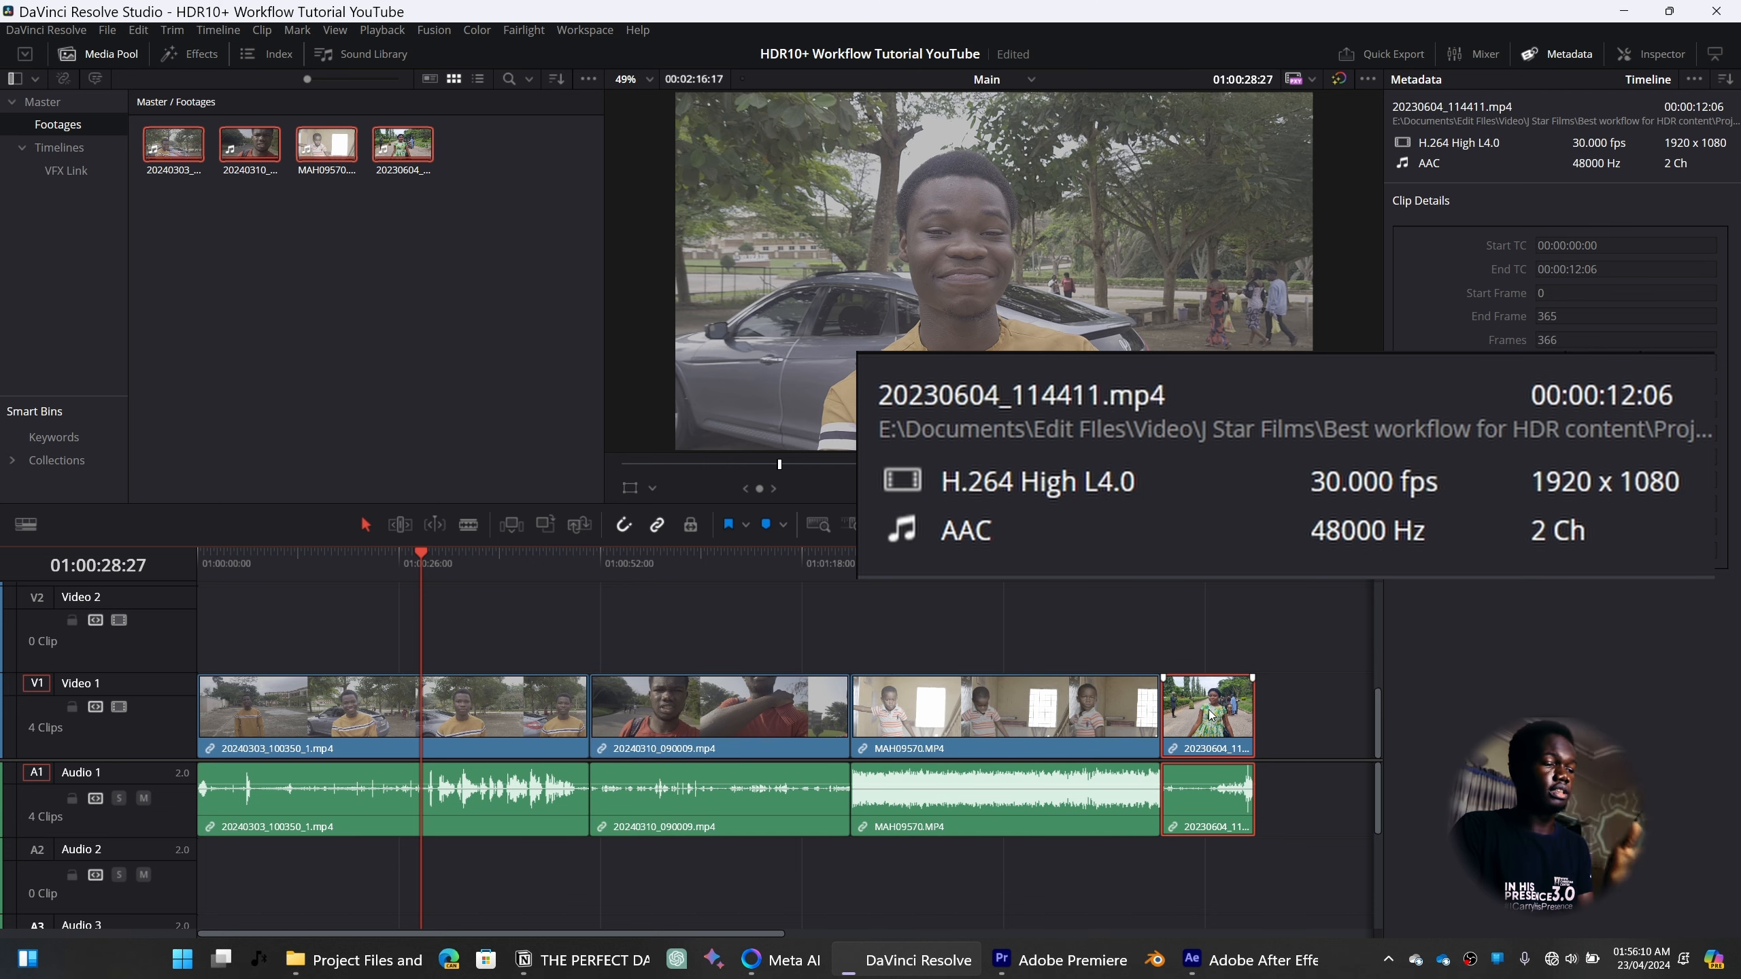
pyautogui.click(1129, 735)
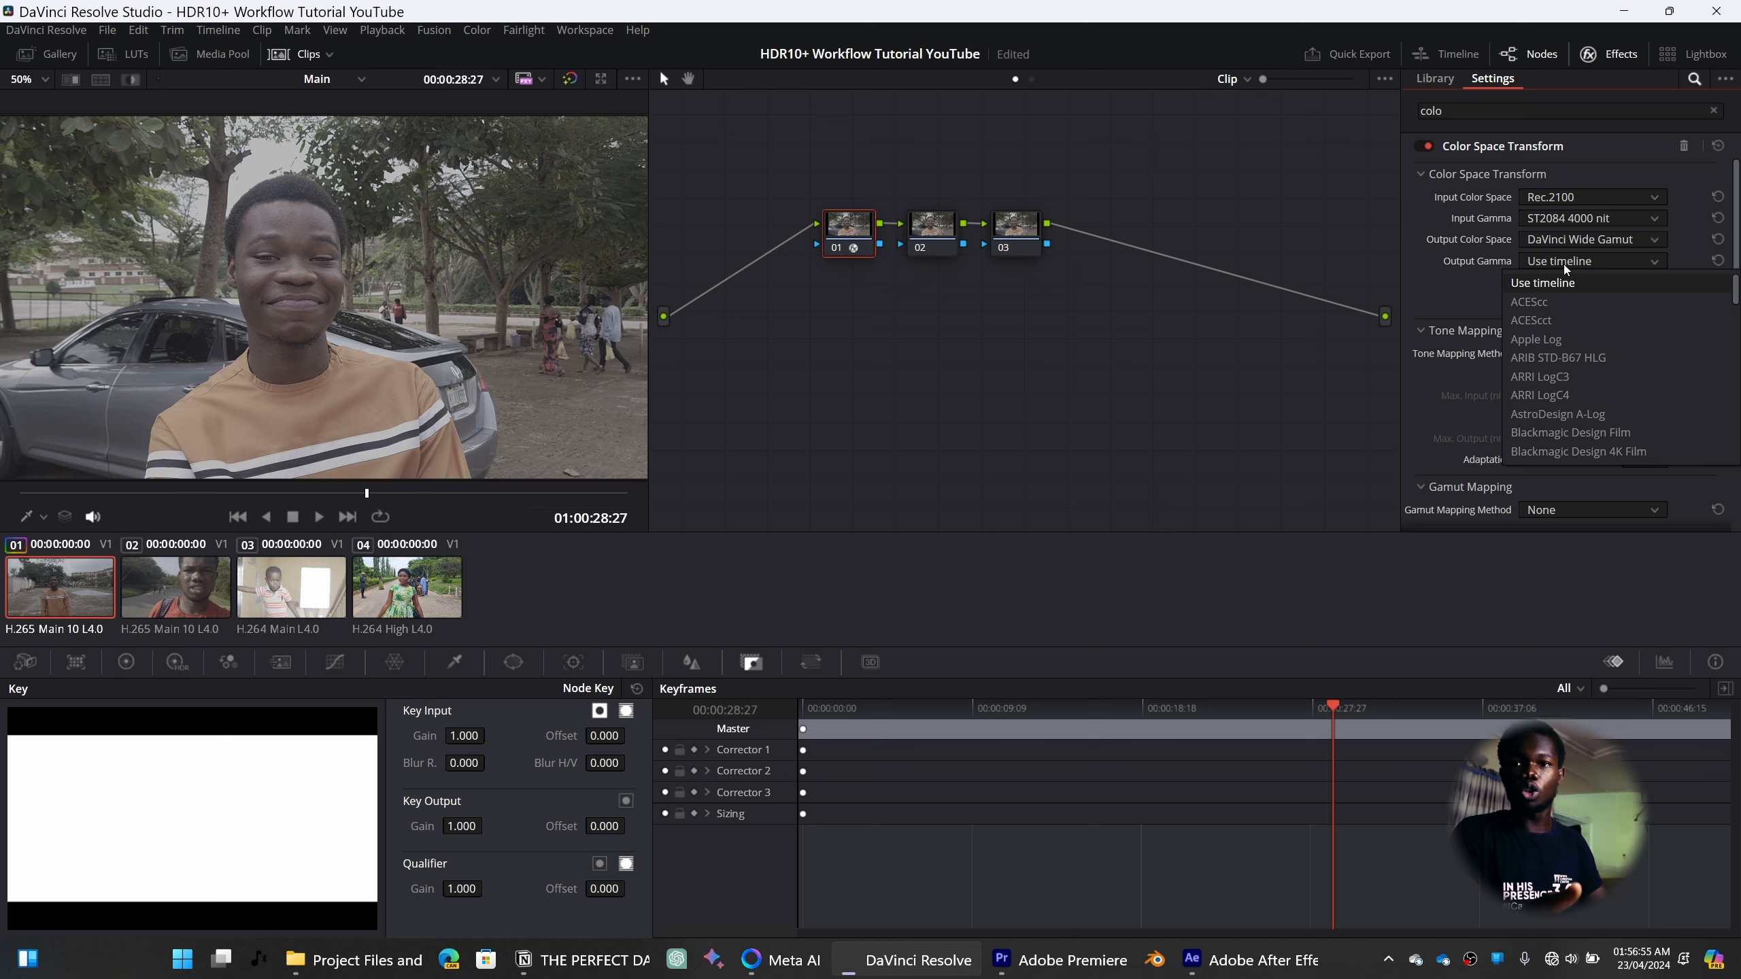
# Set the Color Space Transform output gamma to DaVinci Intermediate on node 01 and to Gamma 2.4 with Rec.709 output on node 03
pyautogui.scroll(-5, 1565, 269)
pyautogui.click(1566, 269)
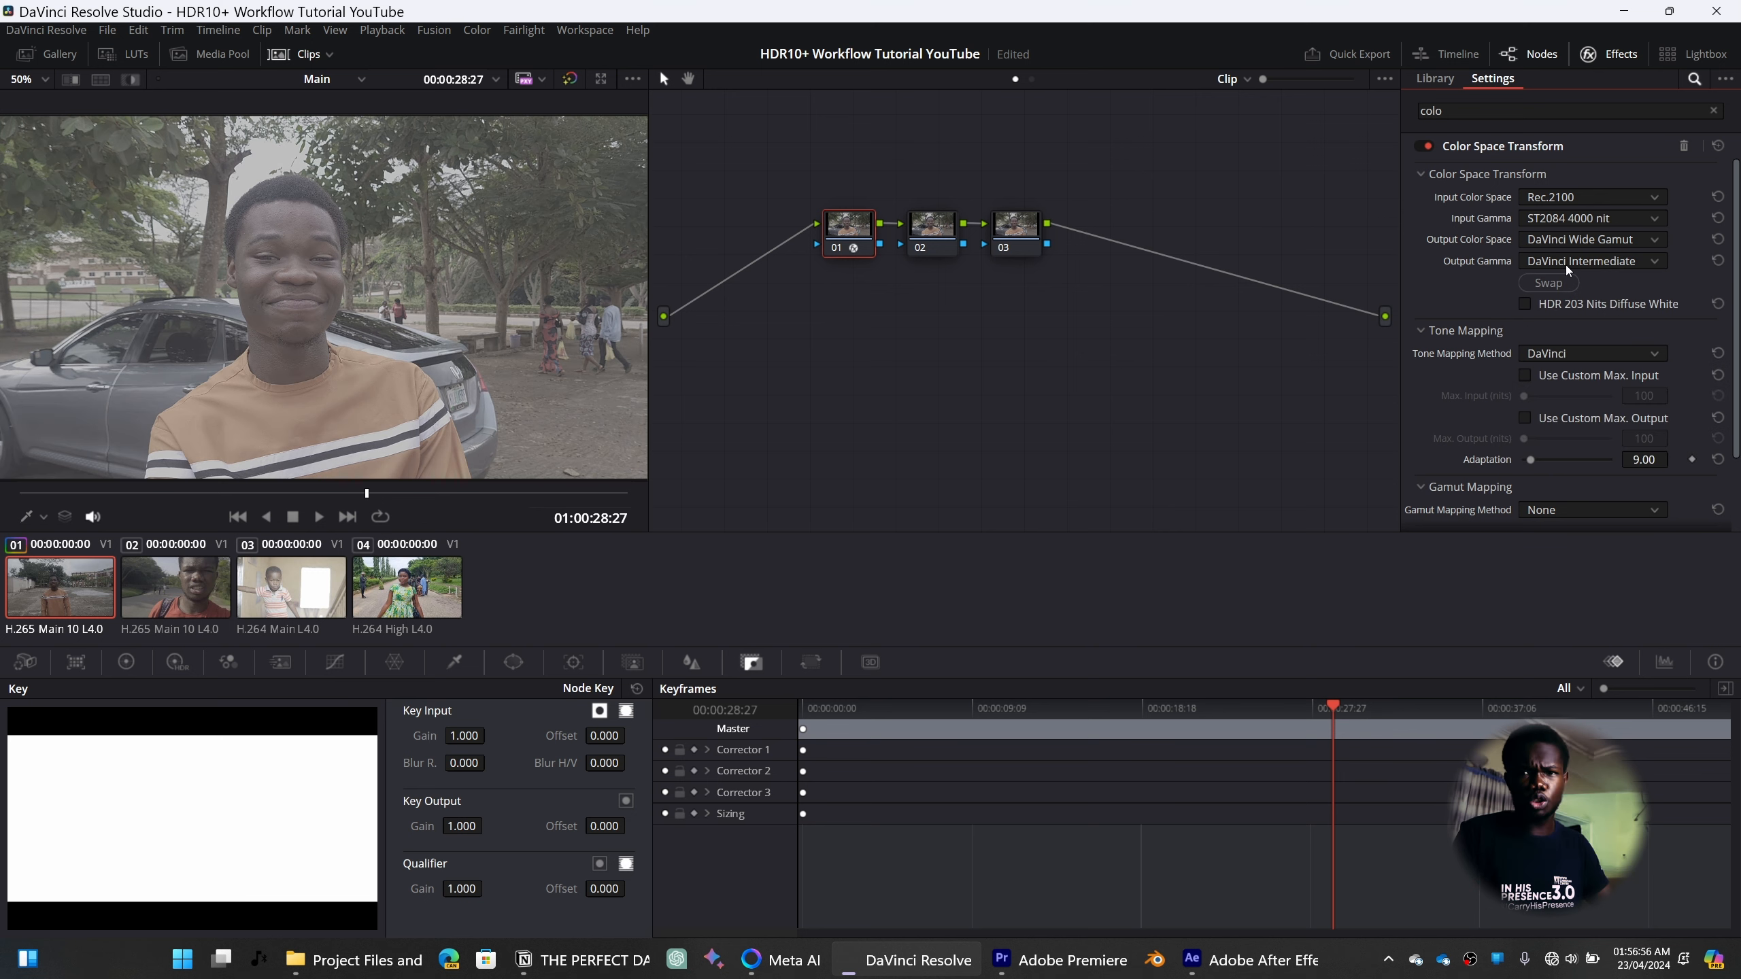
pyautogui.click(1014, 229)
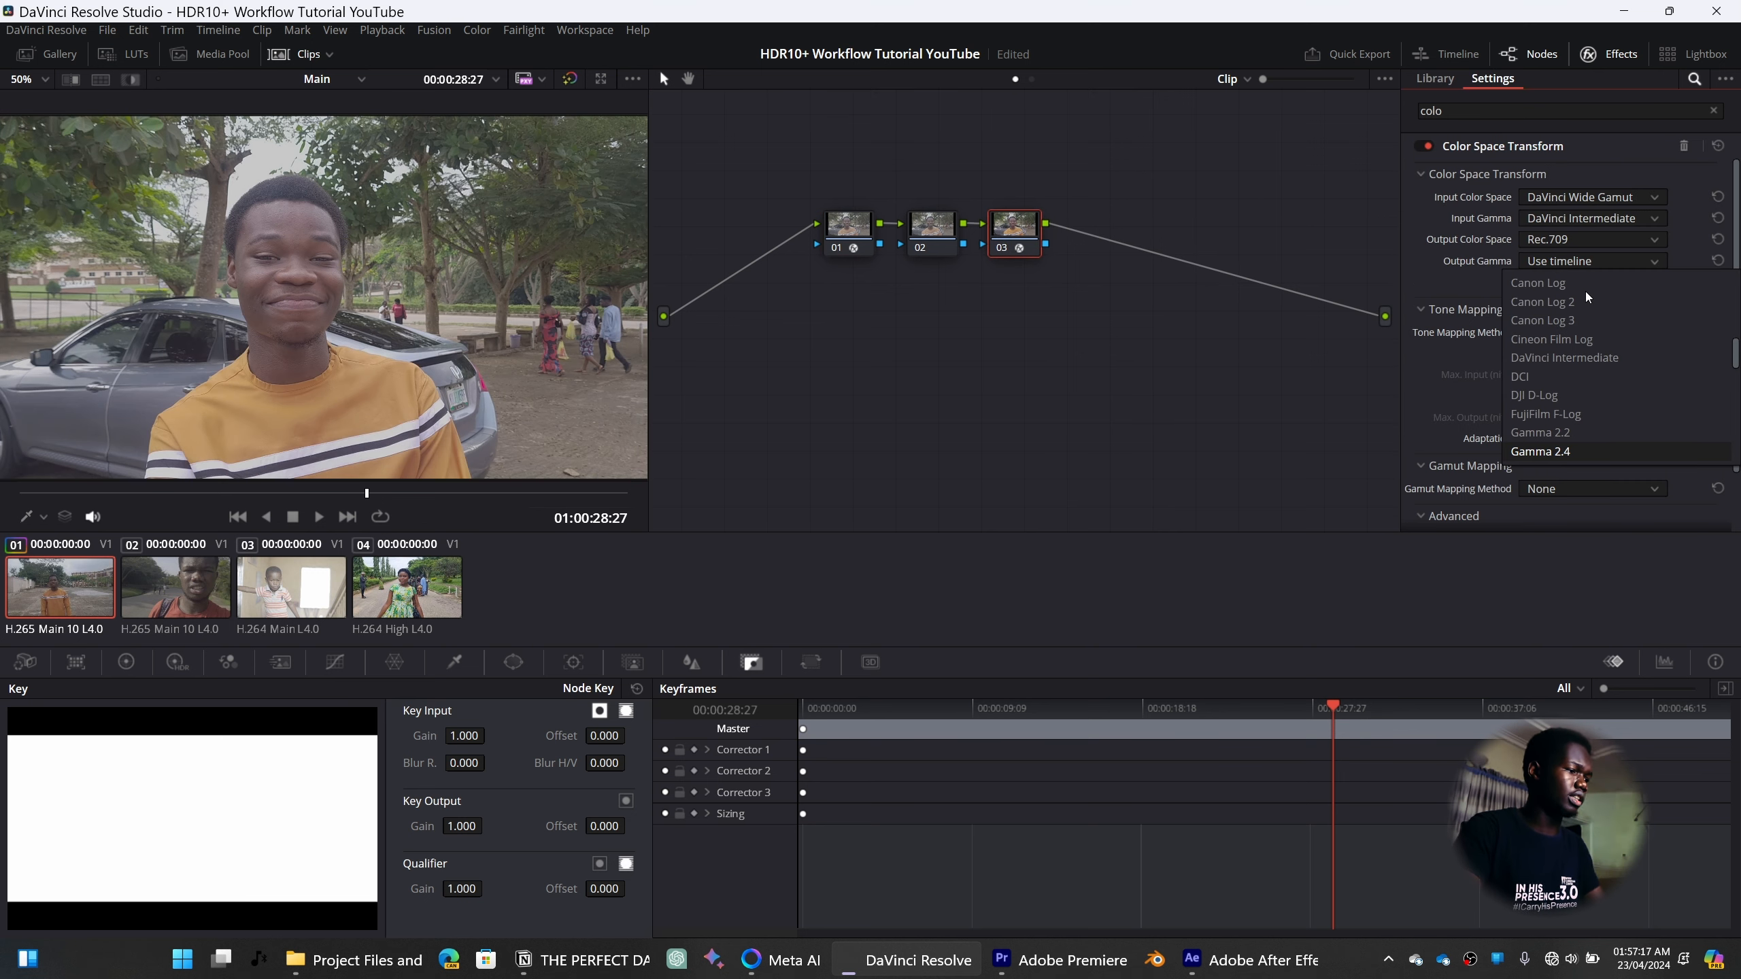
pyautogui.click(1587, 297)
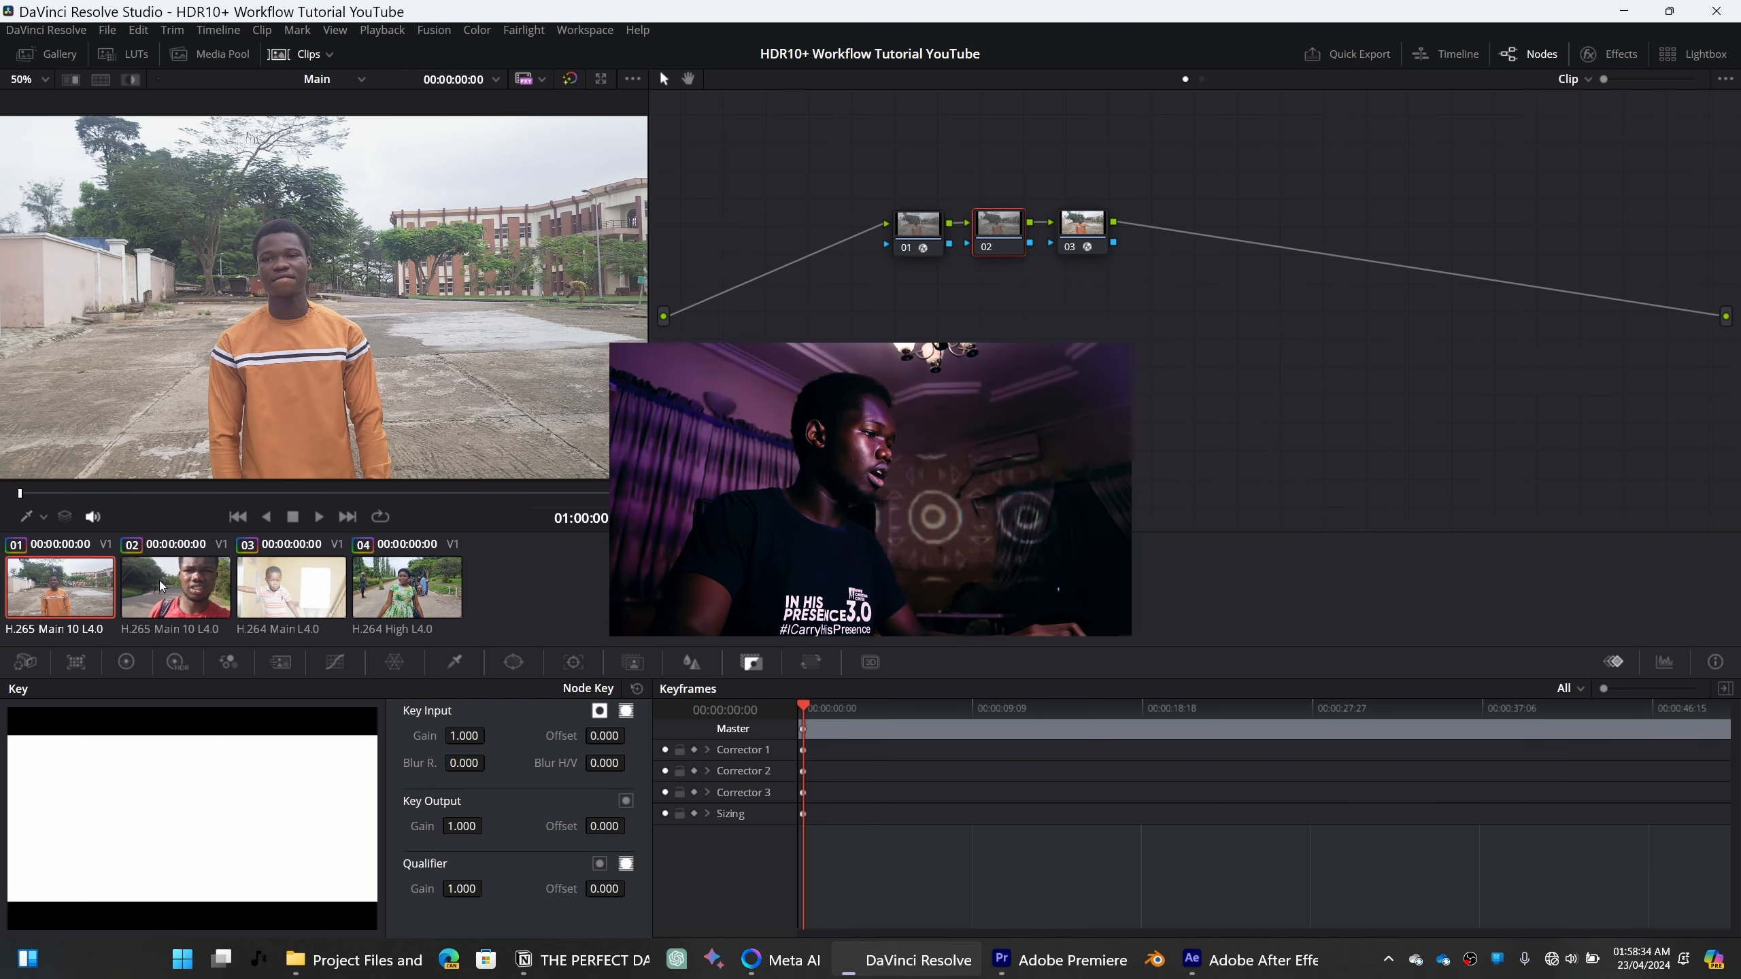
# Review the grades of clips 02, 03 and 04 in the viewer and the scopes
pyautogui.click(161, 586)
pyautogui.hotkey('shift', 'd')
pyautogui.click(299, 588)
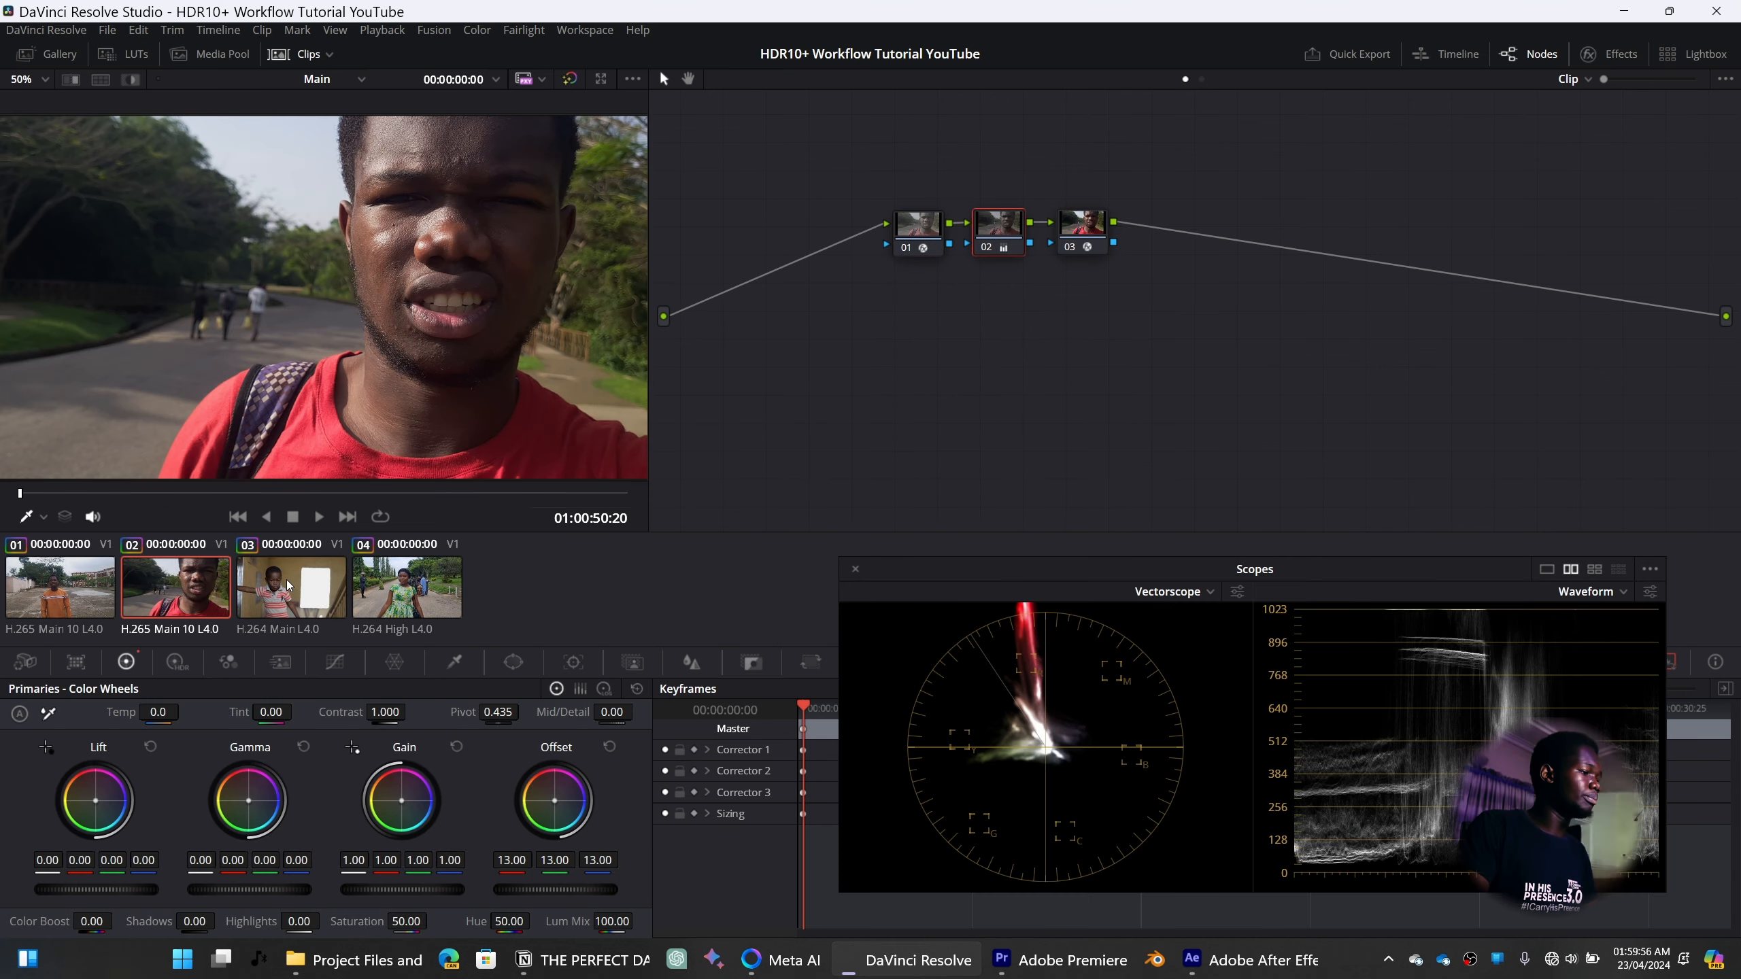
pyautogui.click(293, 587)
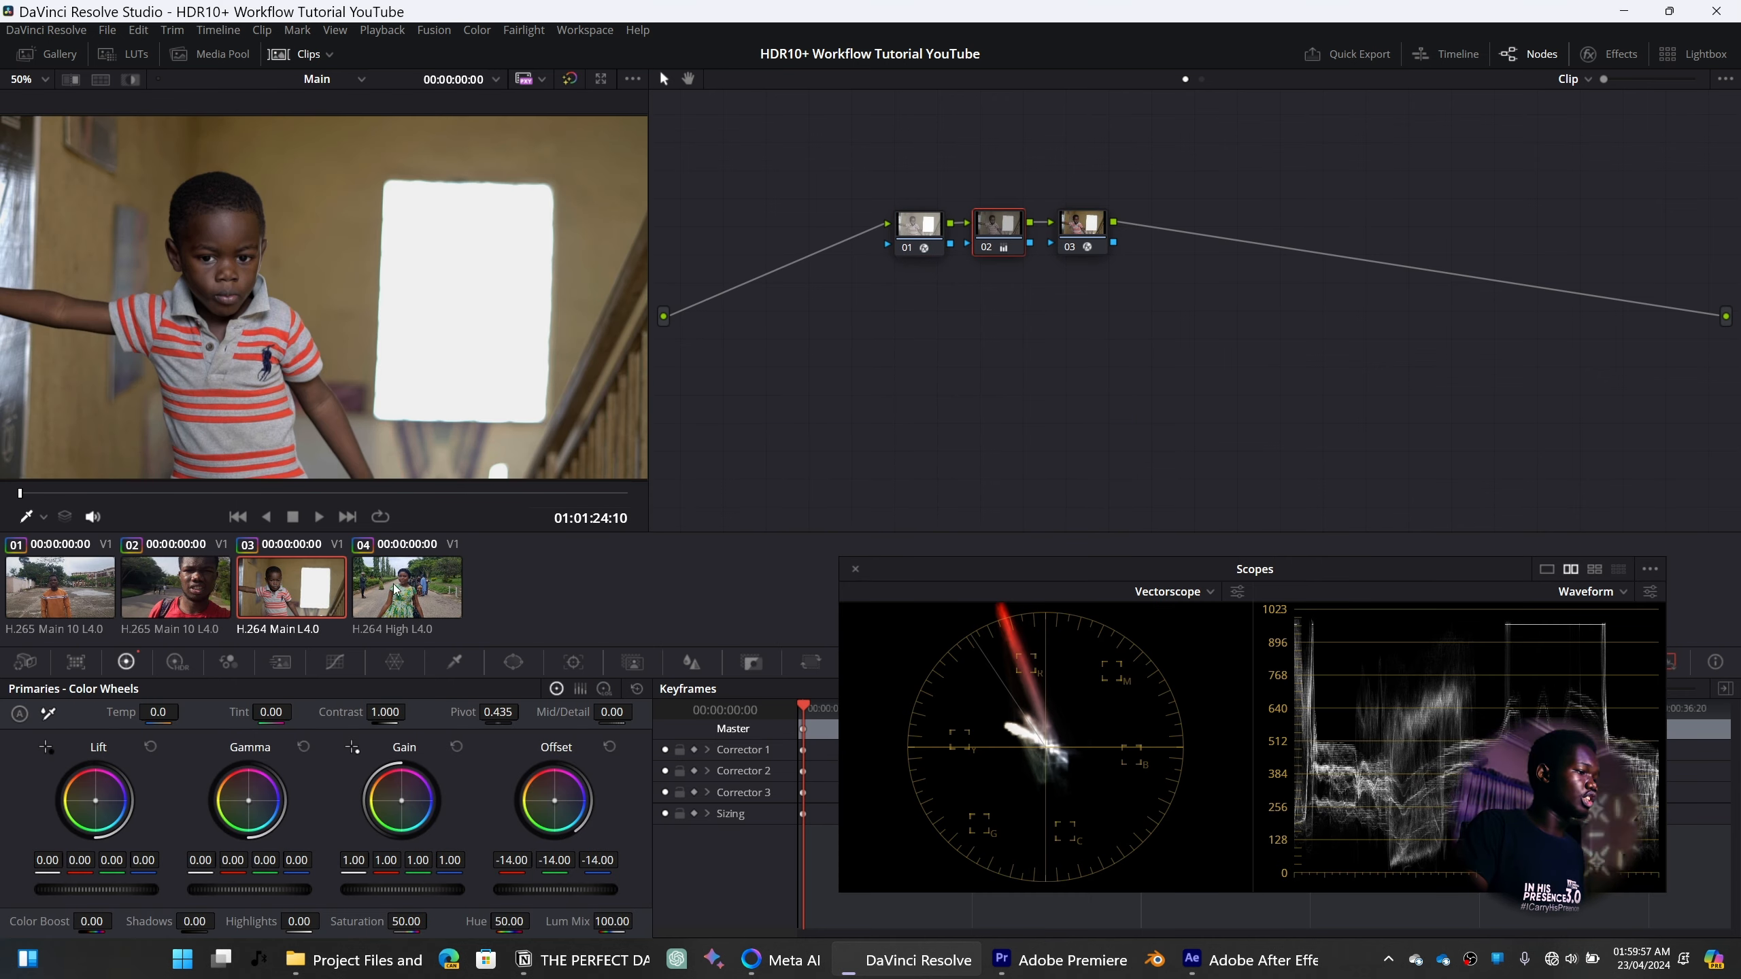
pyautogui.click(396, 589)
# Return to the Edit page, close the scopes, and set the zoom of clip 20240303_100350_1.mp4 to 1.210
pyautogui.hotkey('shift', '4')
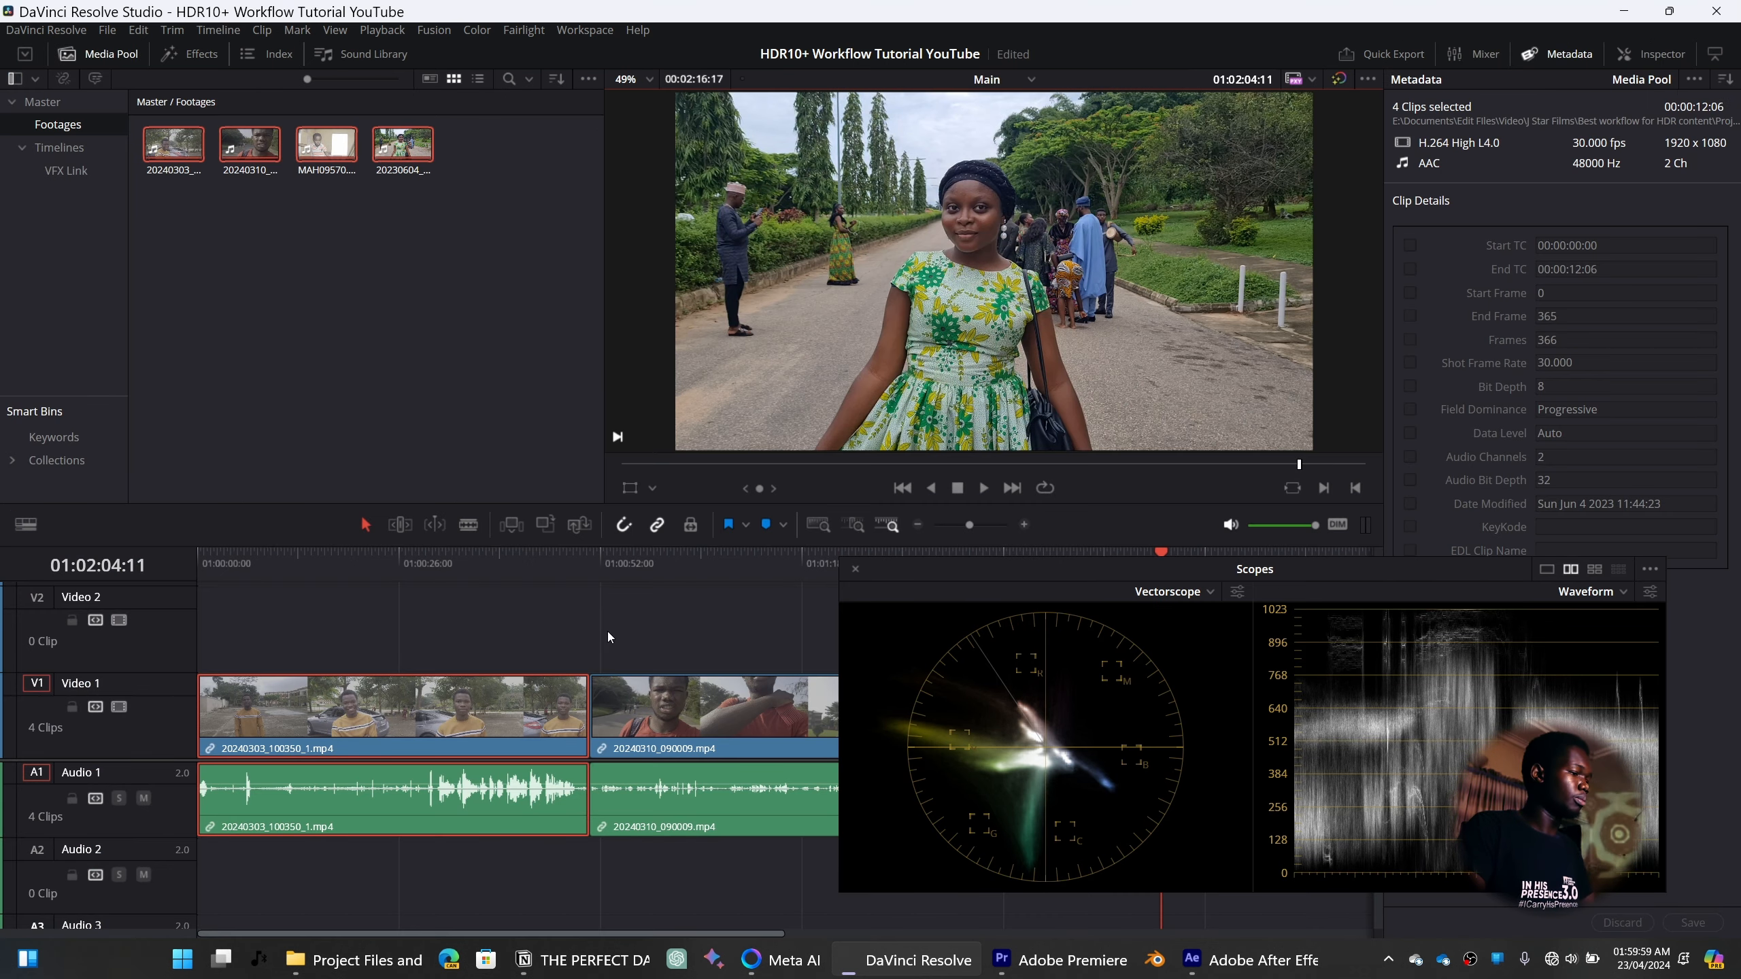
pyautogui.click(856, 567)
pyautogui.moveTo(775, 566); pyautogui.dragTo(1233, 606)
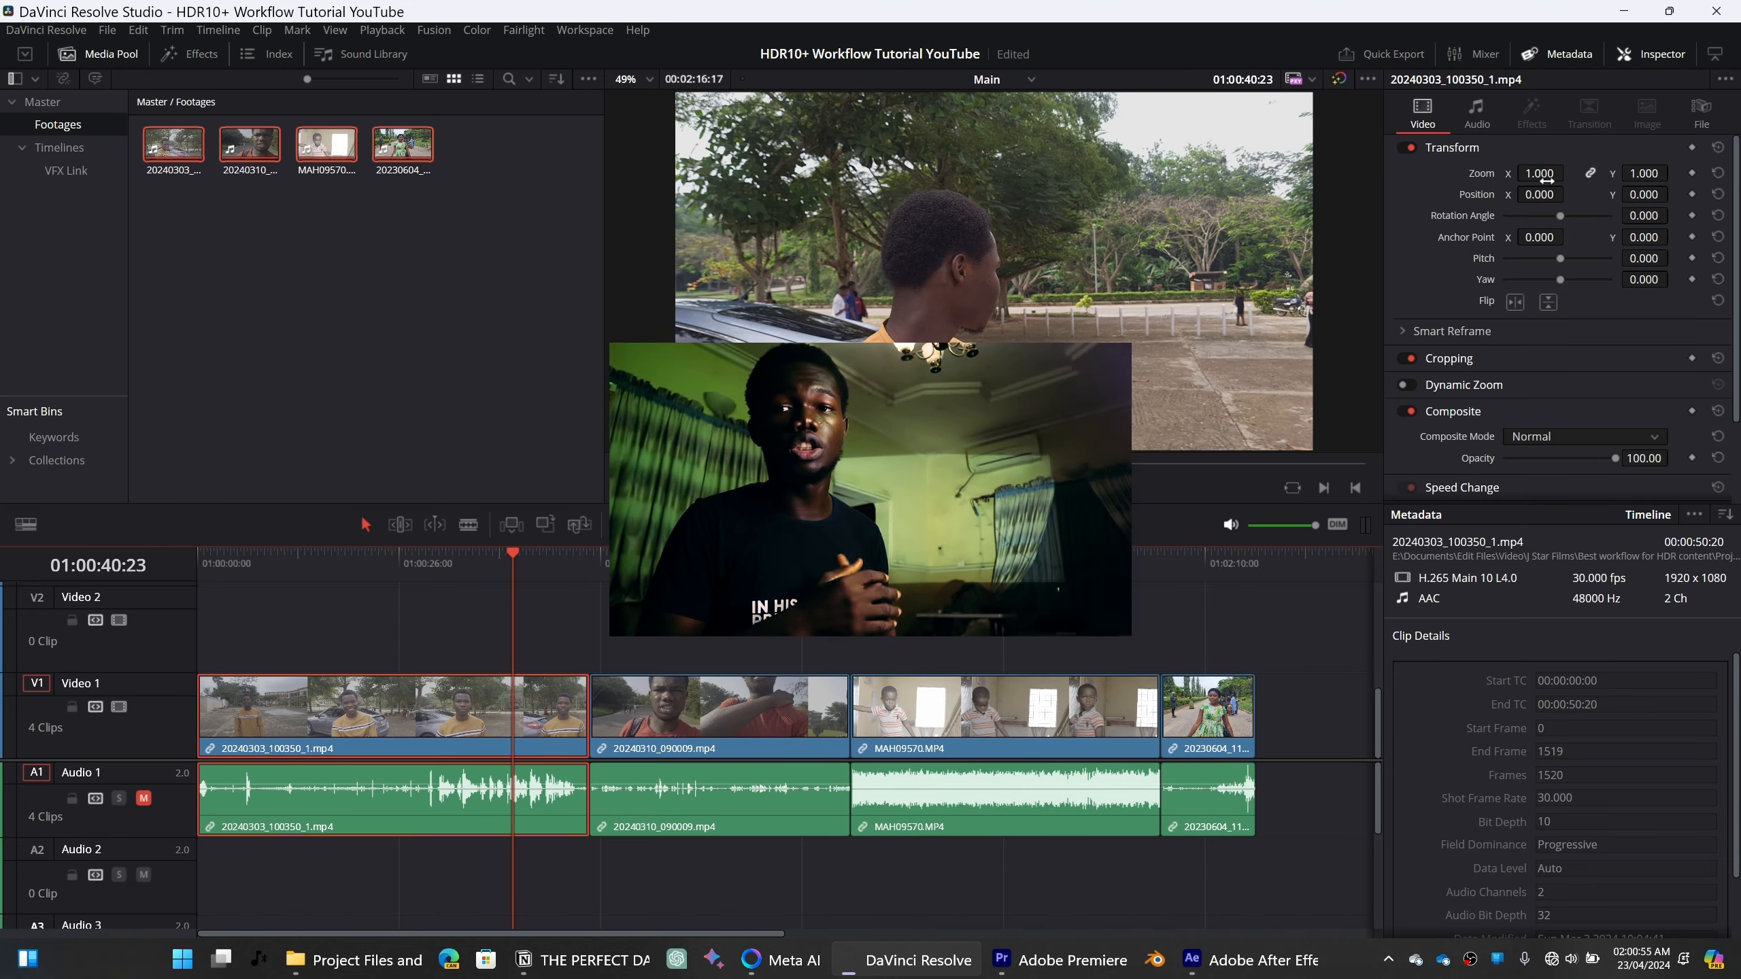
pyautogui.moveTo(1538, 173); pyautogui.dragTo(1553, 173)
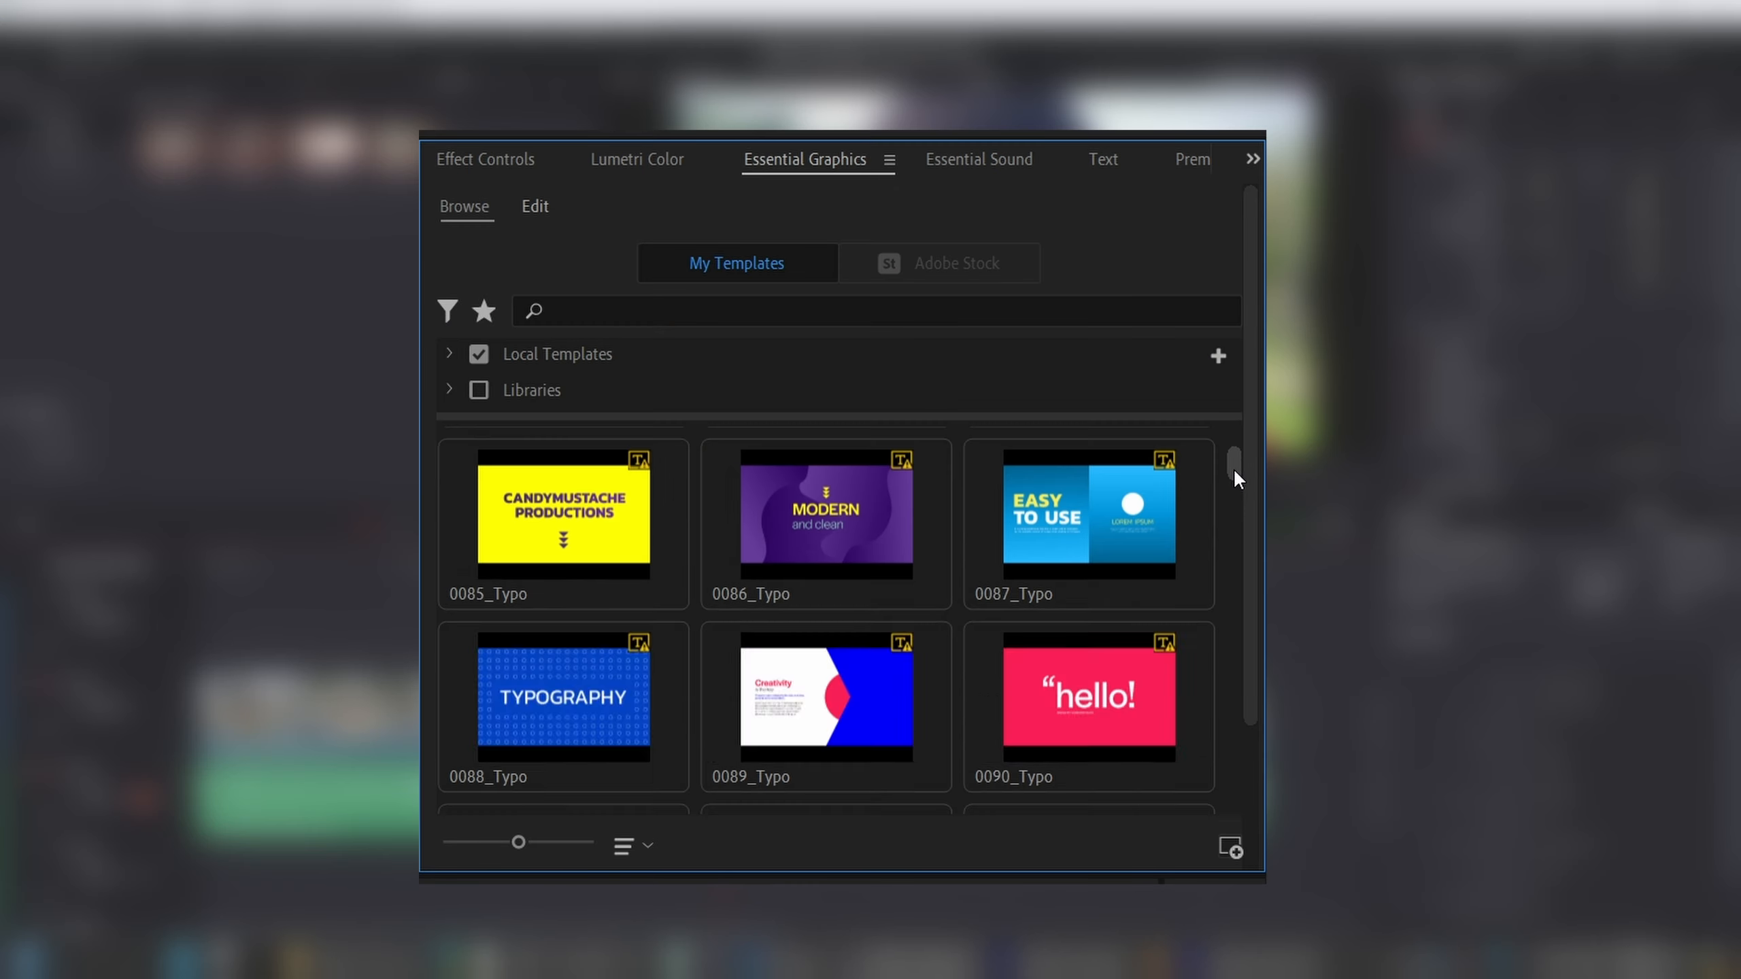
pyautogui.moveTo(1232, 469); pyautogui.dragTo(1246, 506)
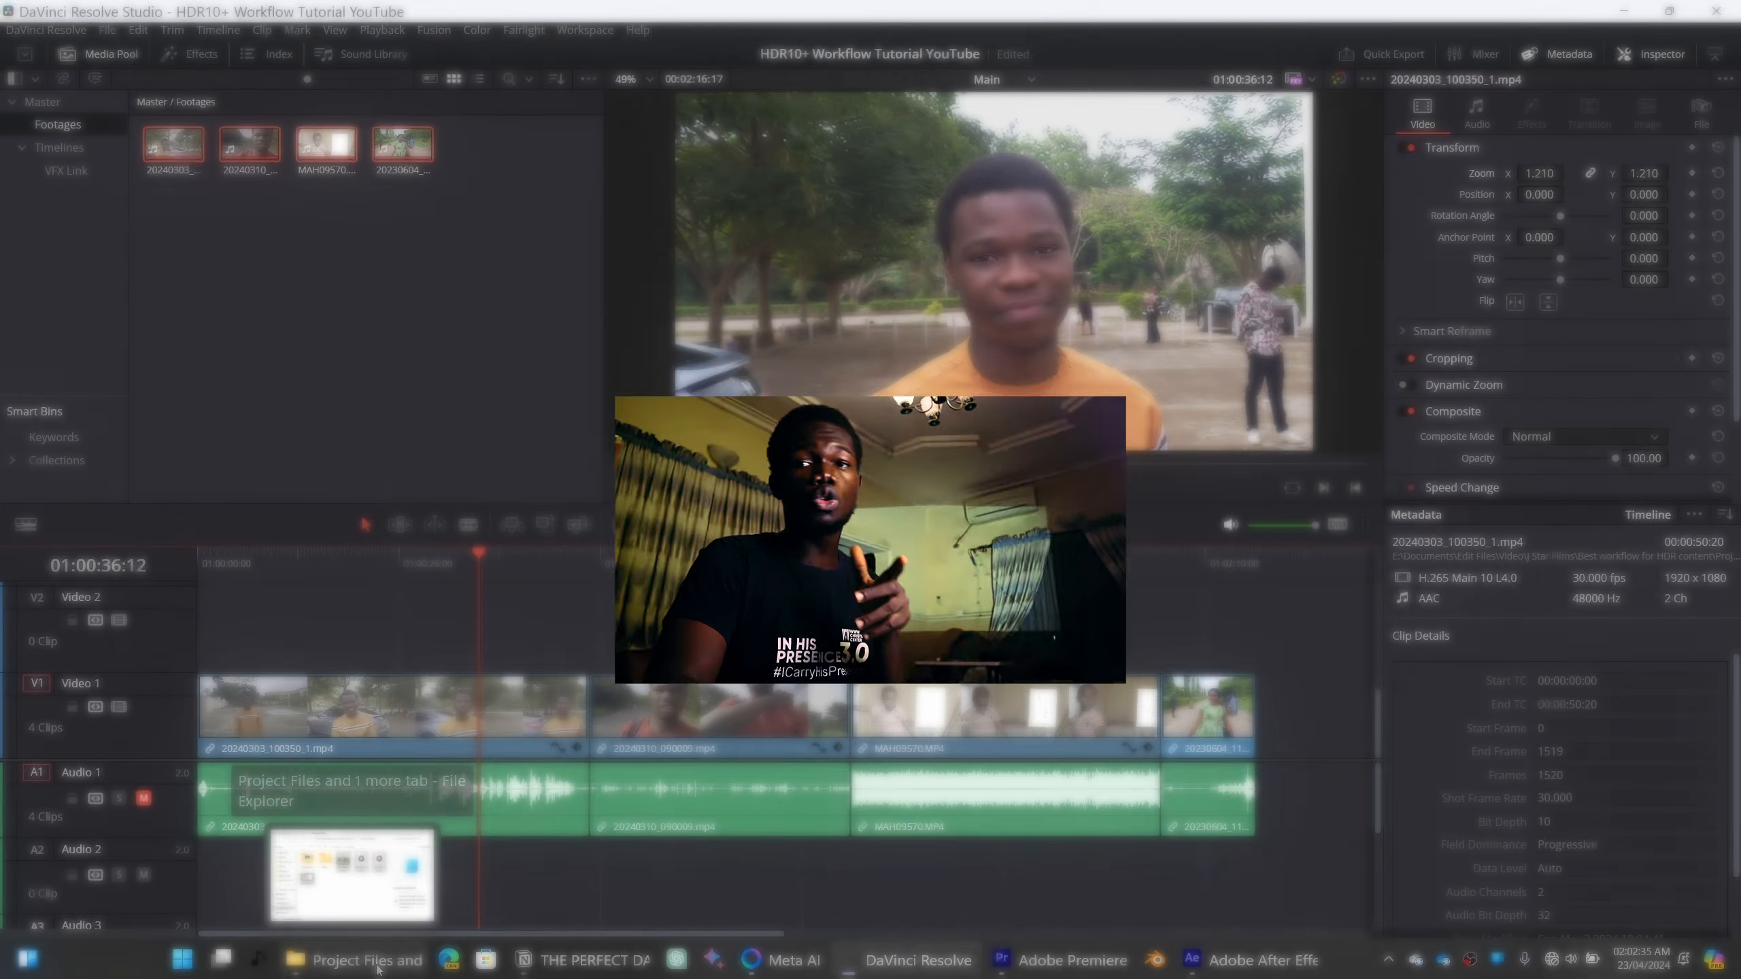
# Look over the After Effects and XML's subfolders and the clips in the Project Files folder in File Explorer, and return to DaVinci Resolve
pyautogui.click(377, 960)
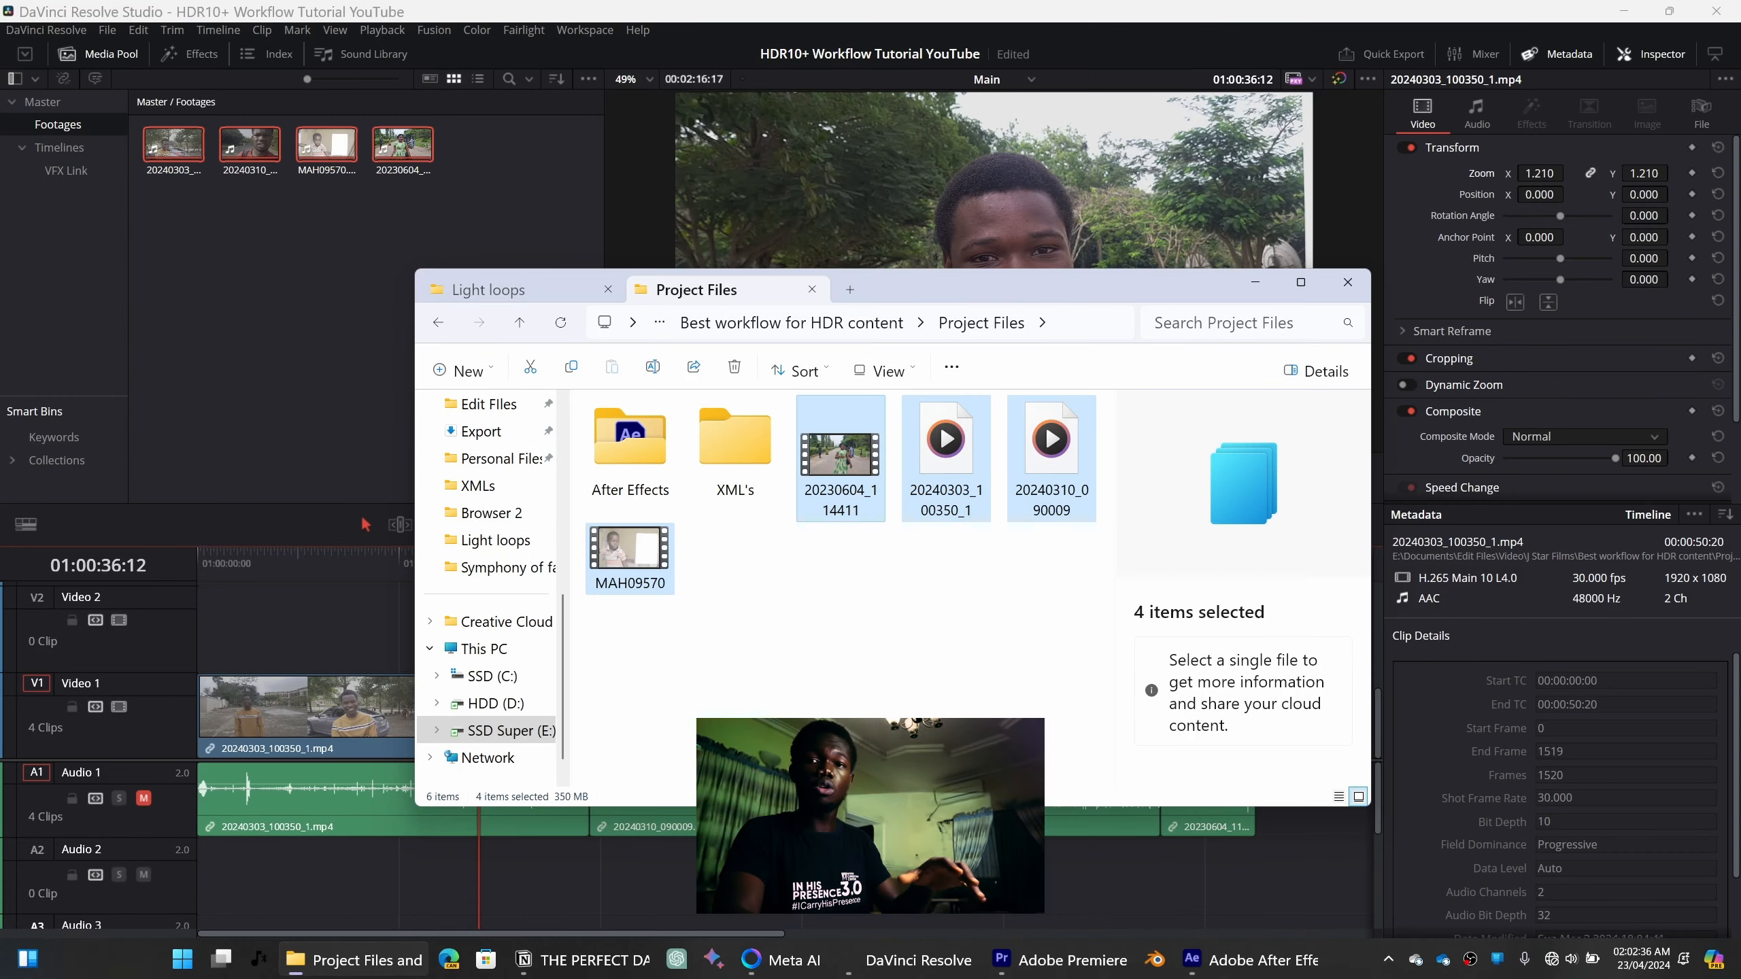
pyautogui.click(731, 612)
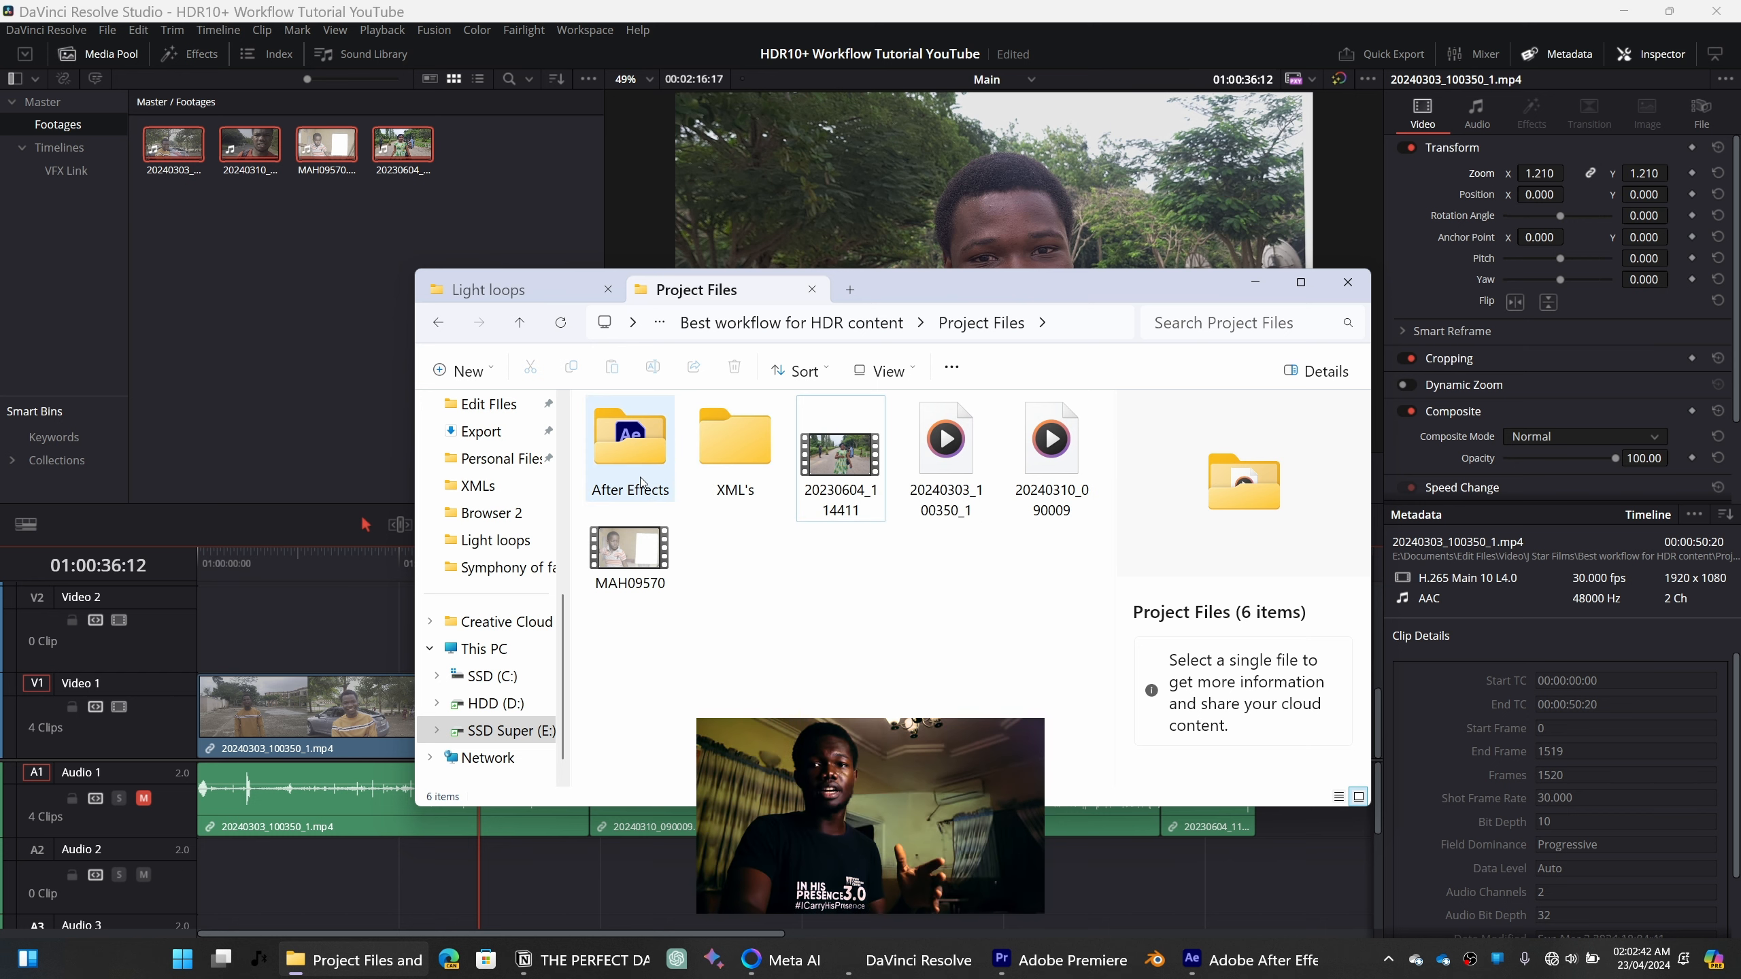
pyautogui.moveTo(962, 274); pyautogui.dragTo(889, 278)
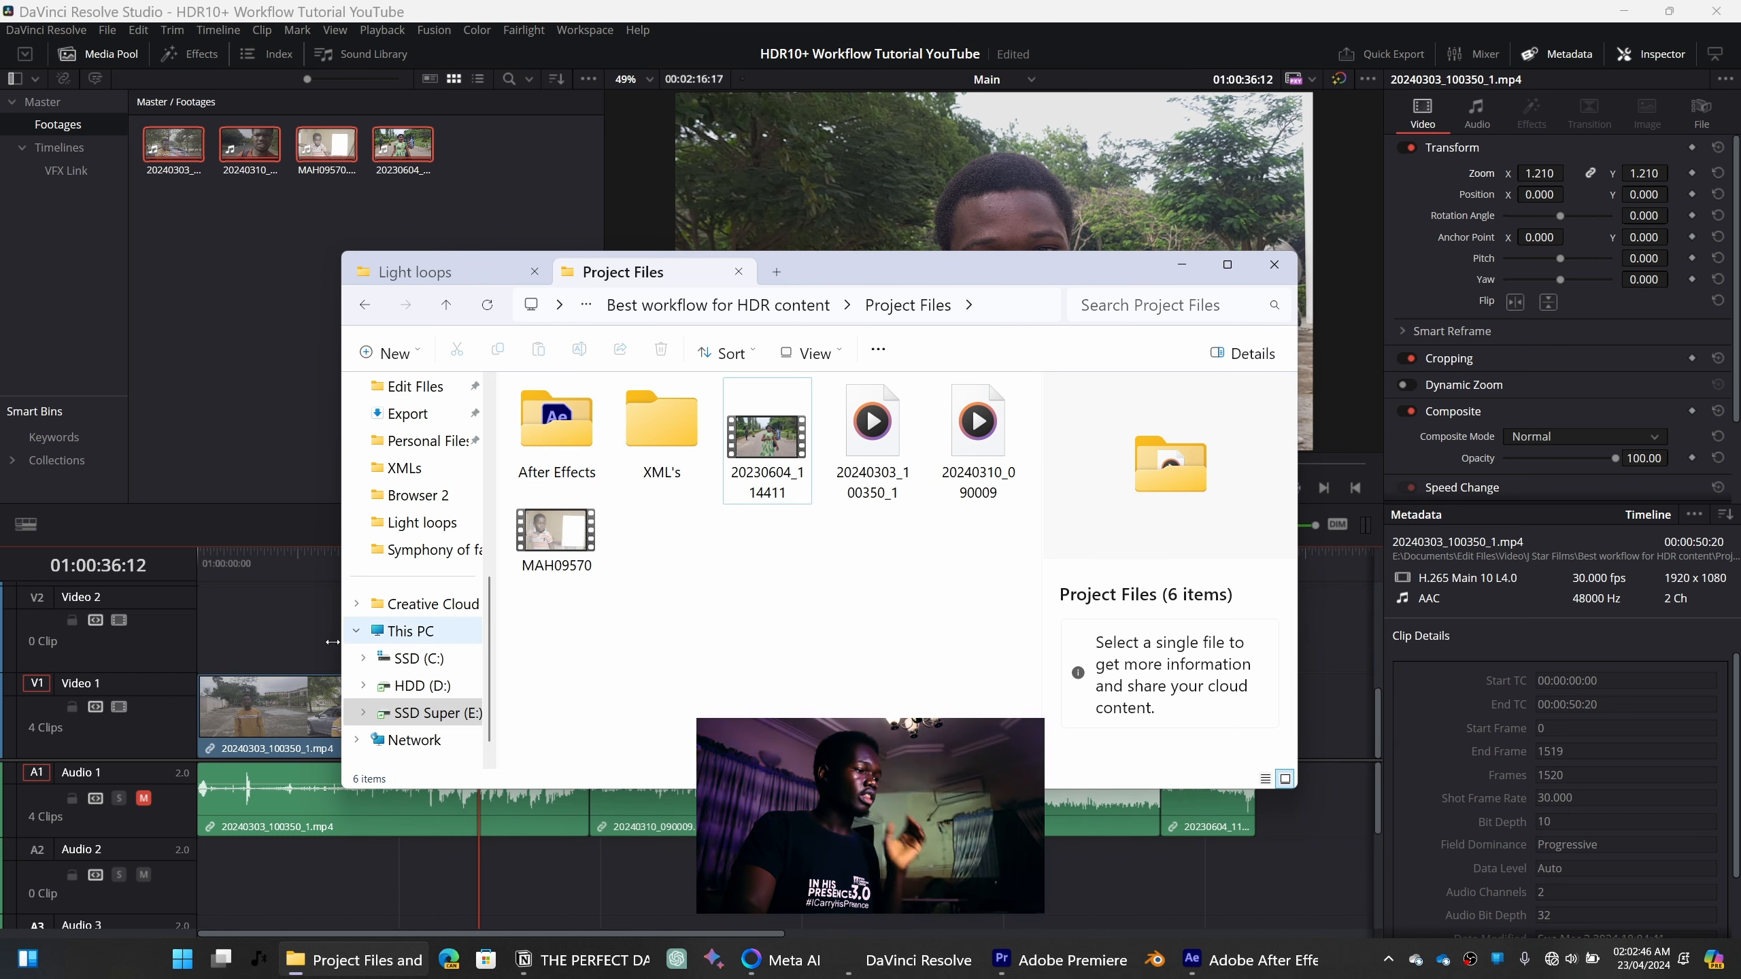
pyautogui.click(288, 668)
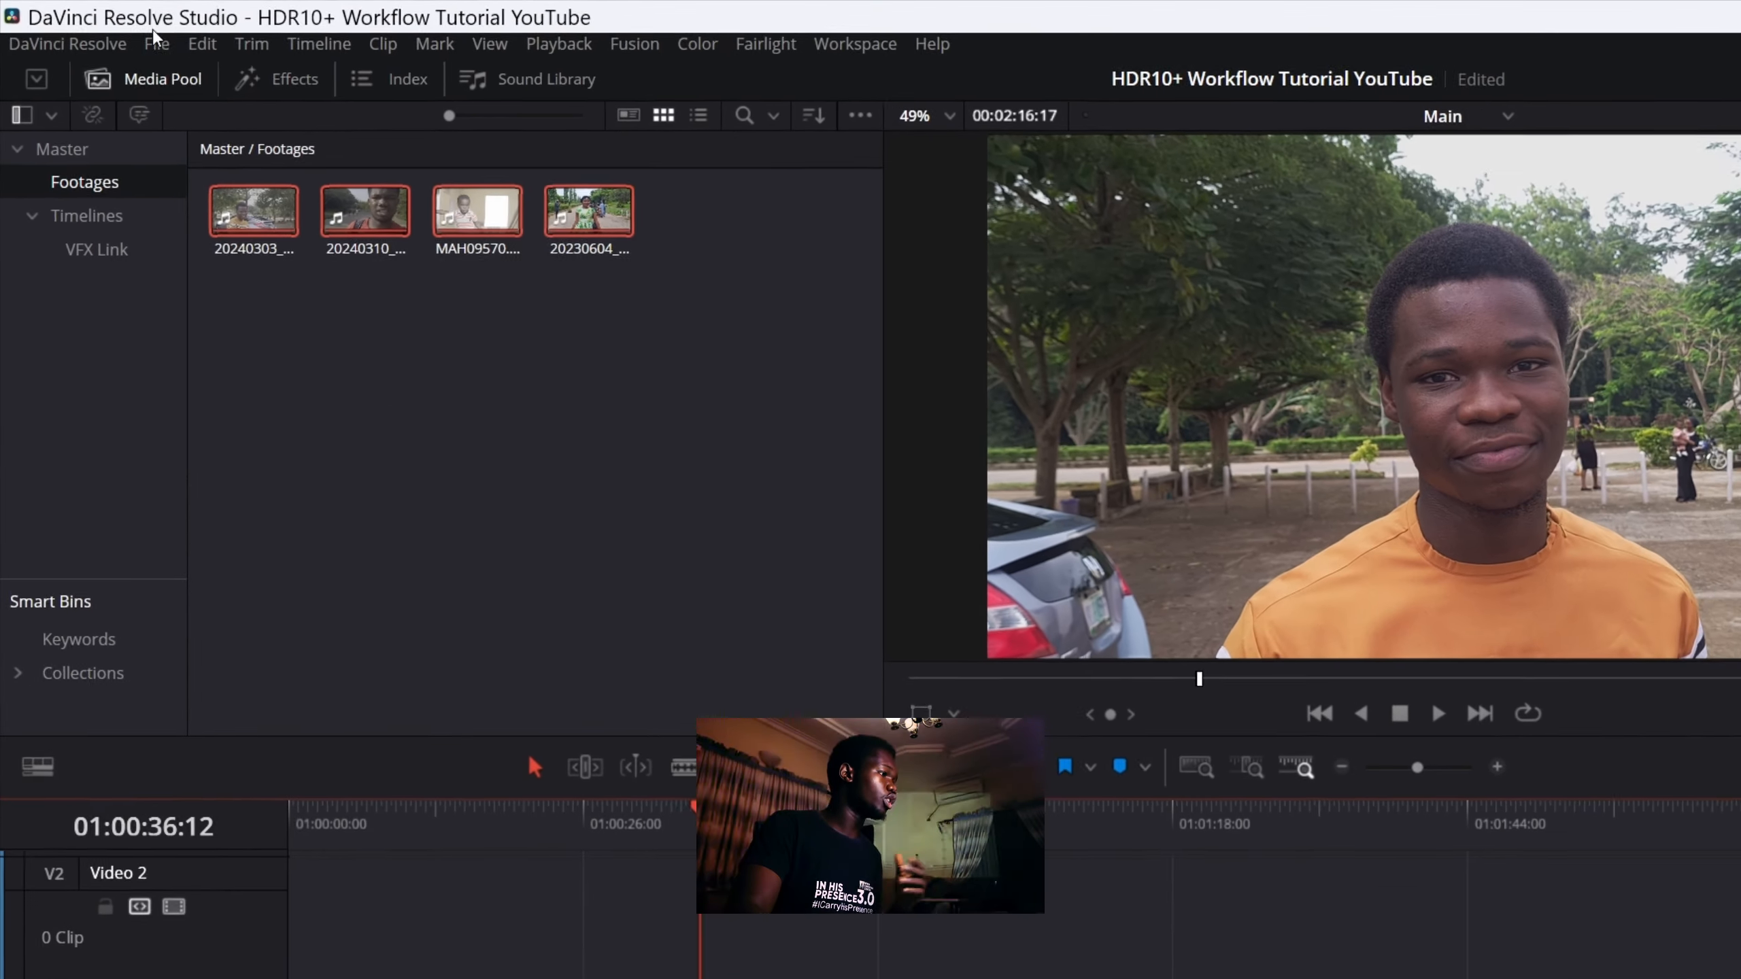
# Export the timeline into the XML's folder as an FCP 7 XML V5 file named Main
pyautogui.click(106, 31)
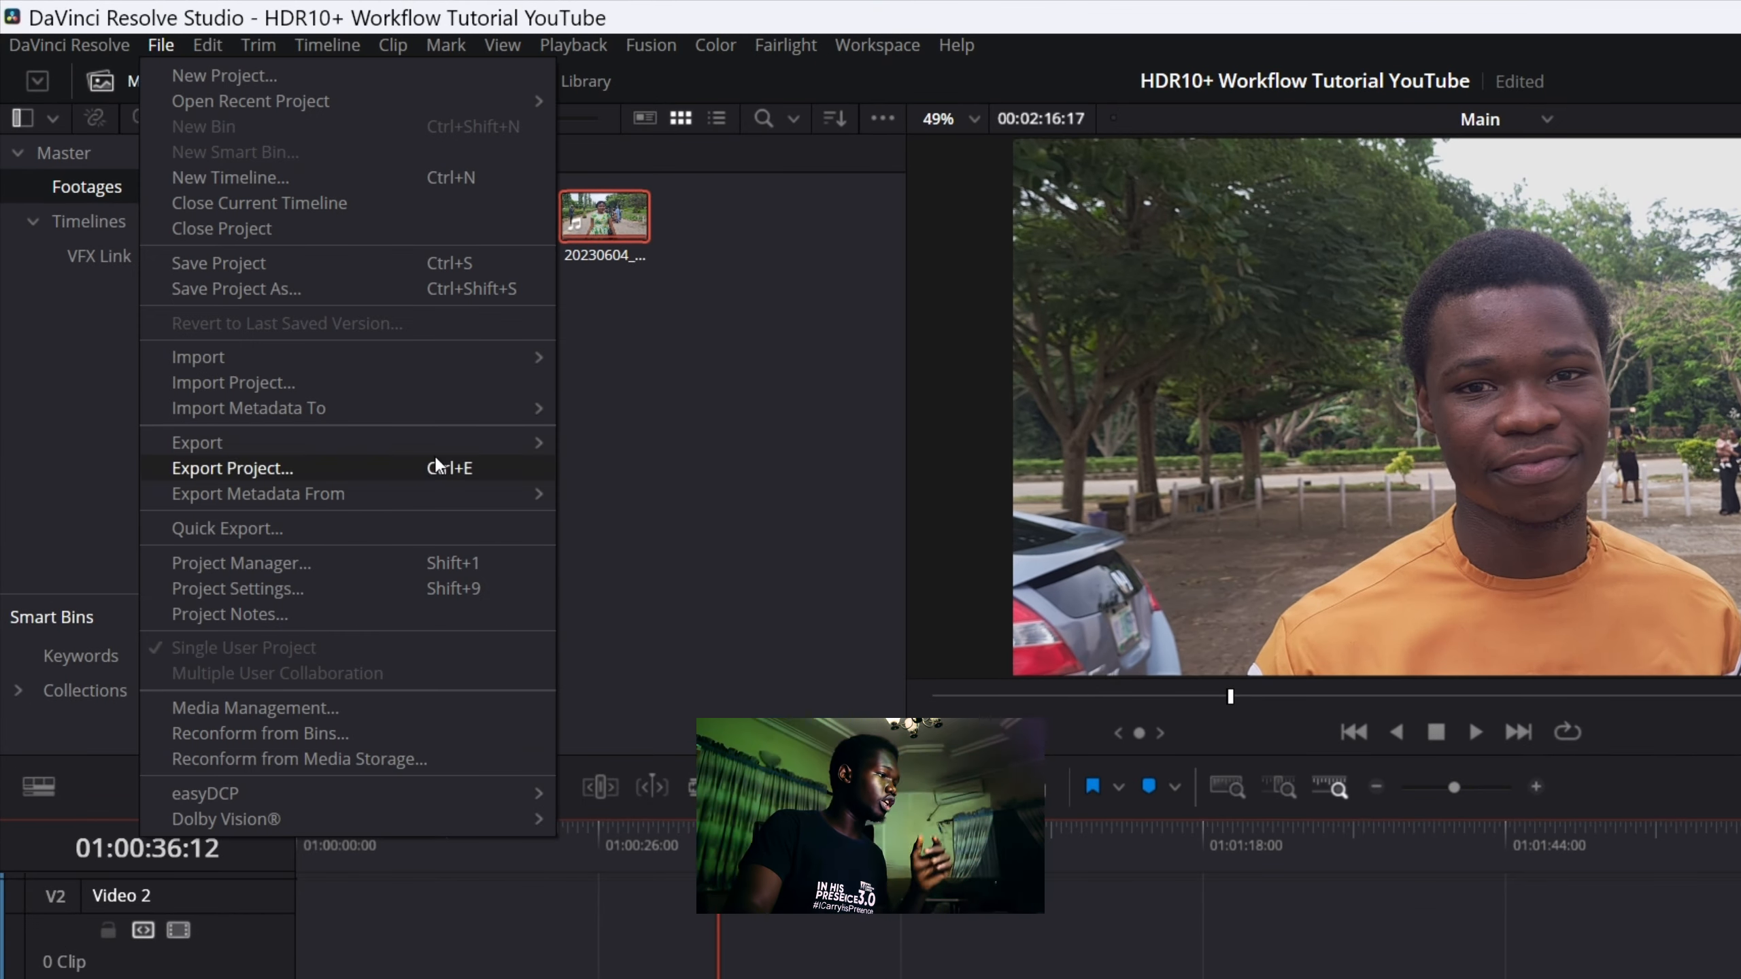
pyautogui.moveTo(437, 442)
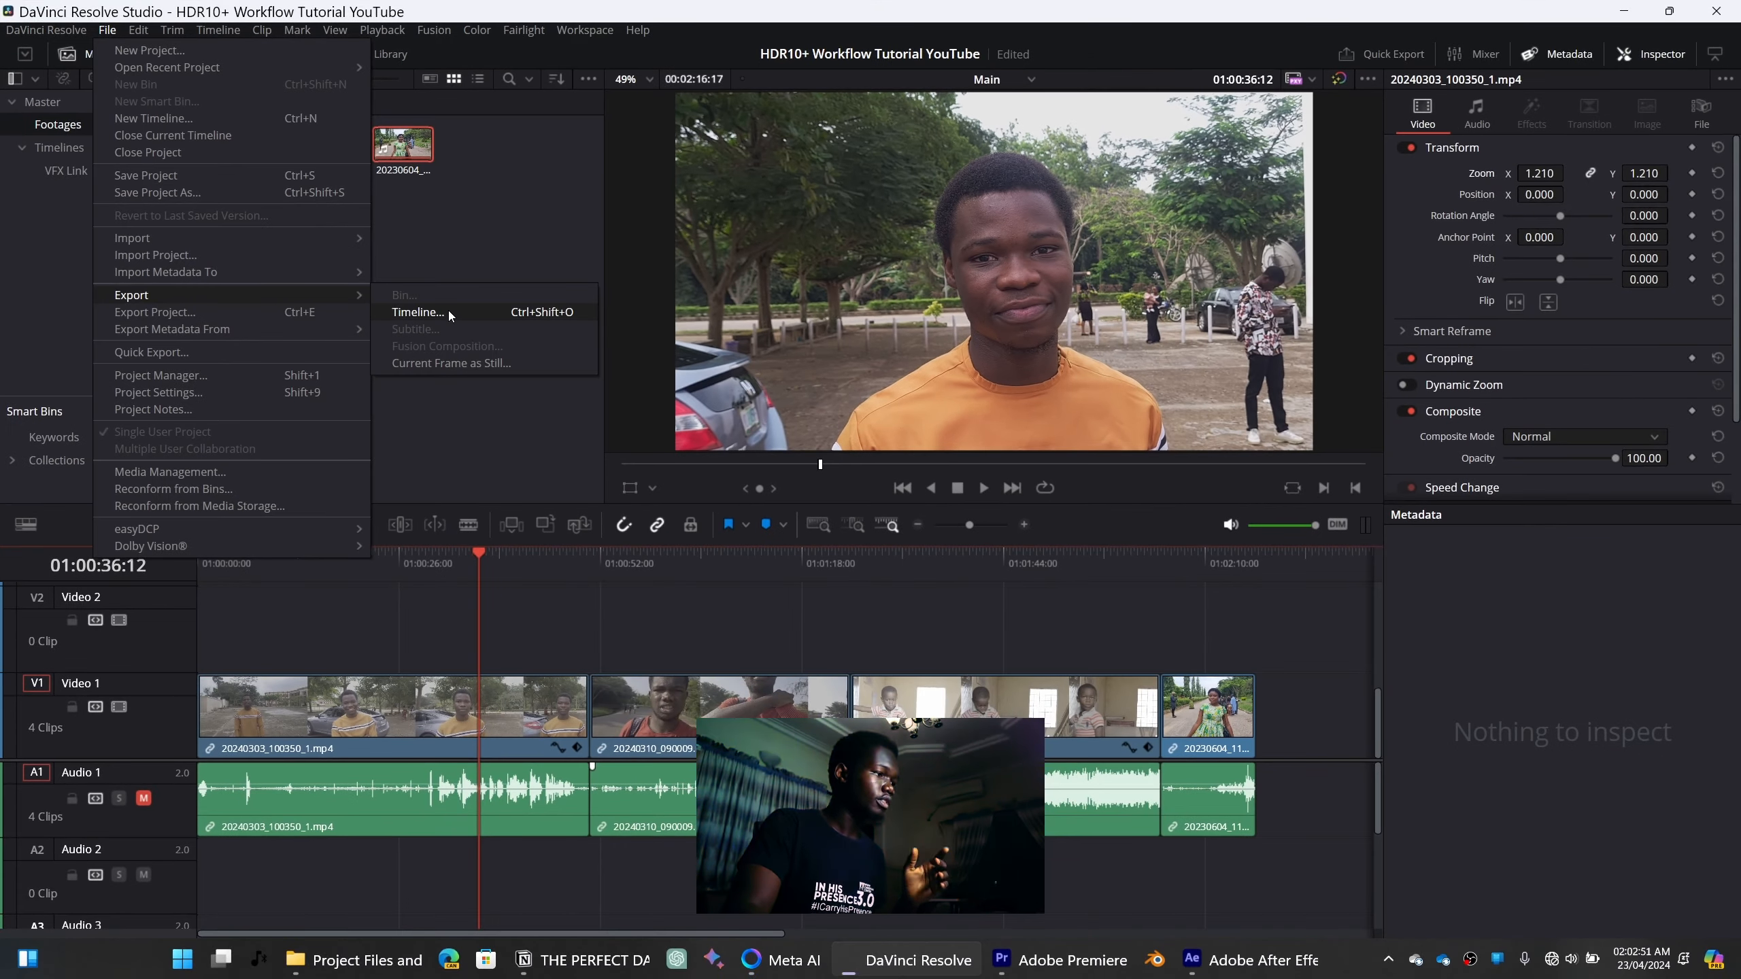
pyautogui.click(673, 468)
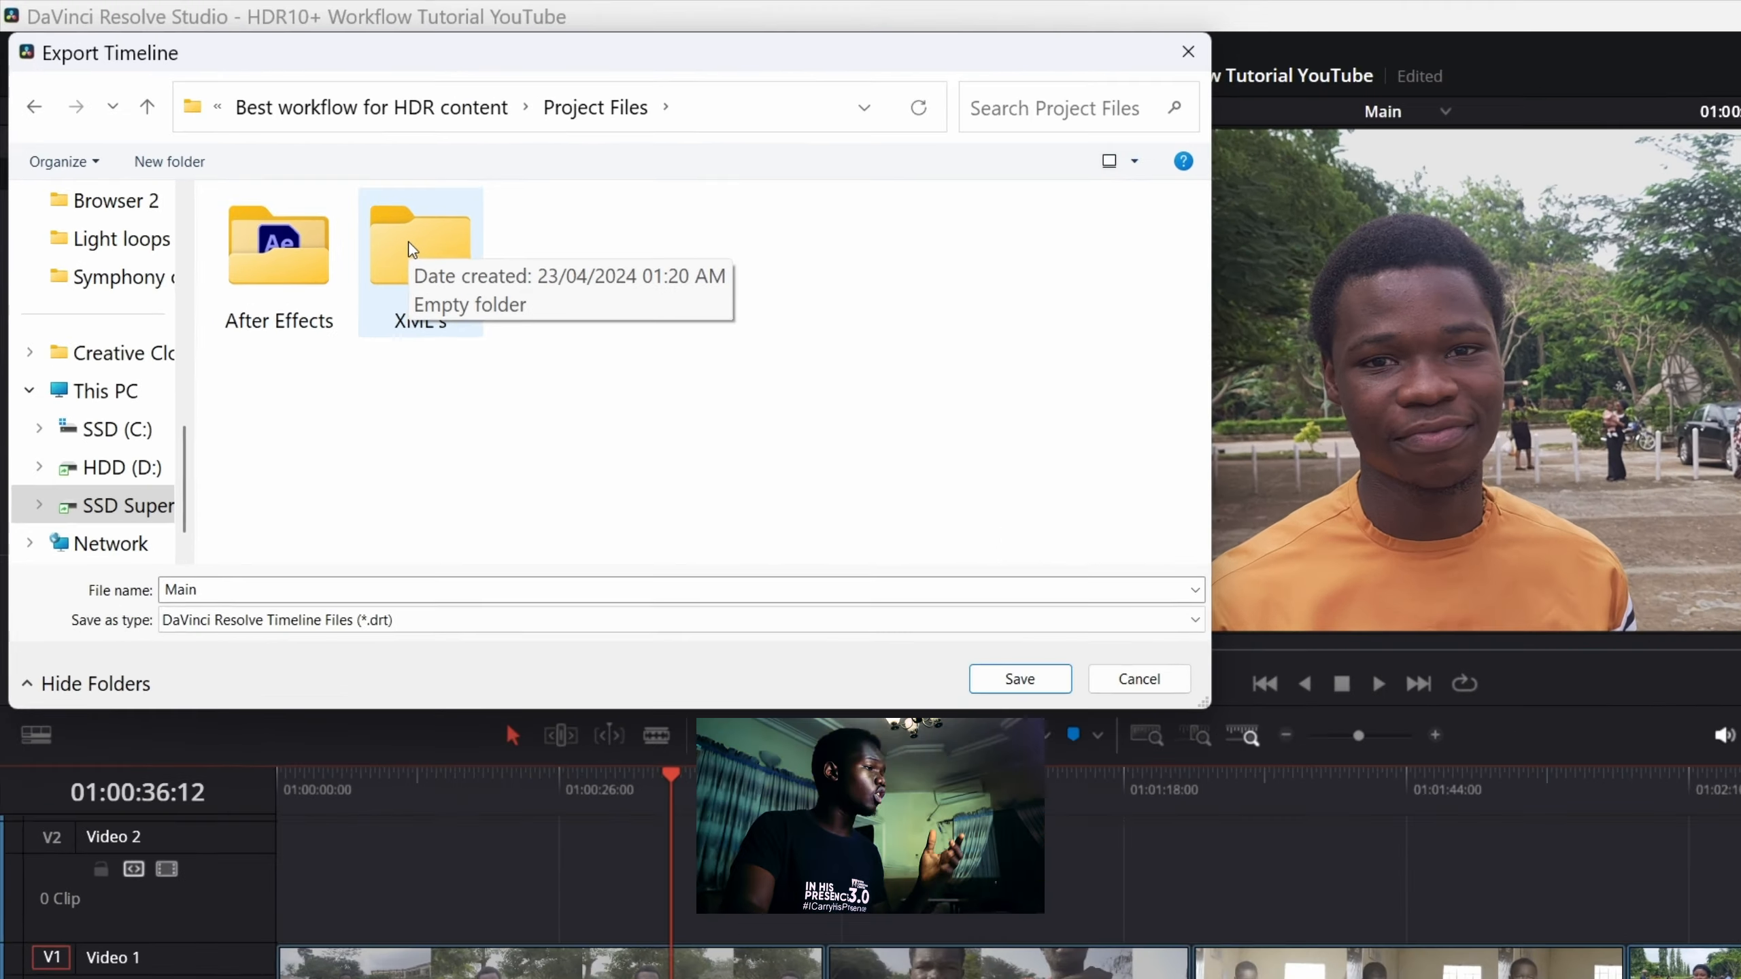
pyautogui.doubleClick(298, 177)
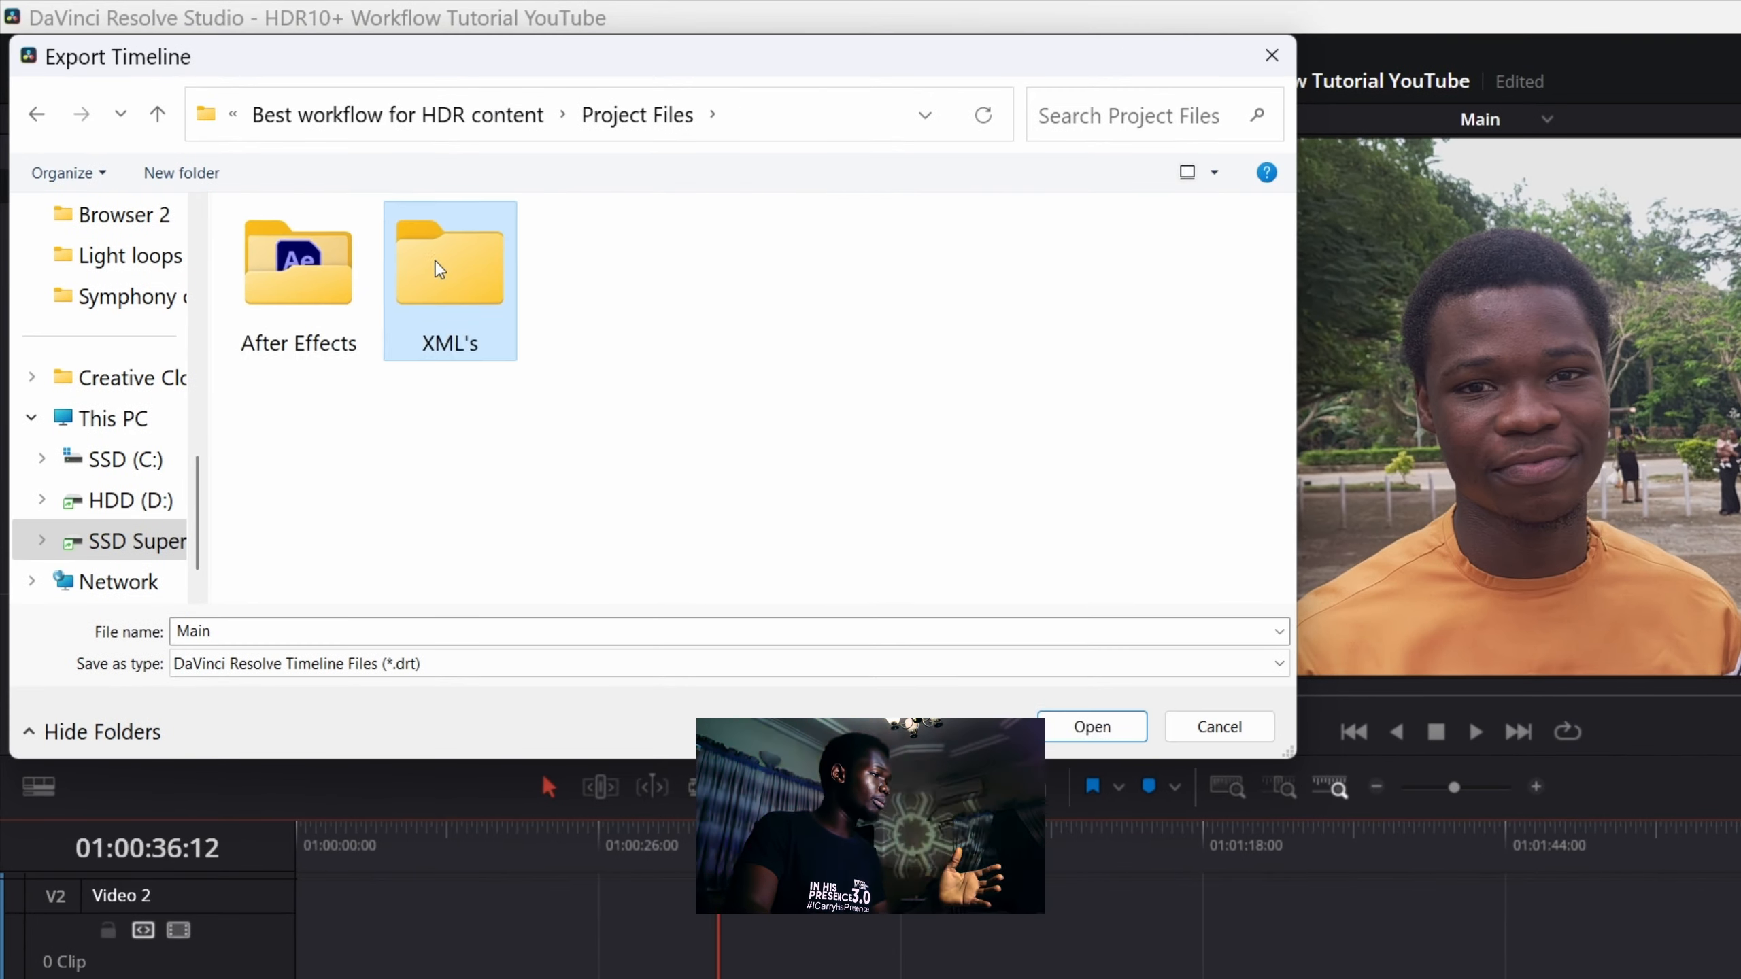
pyautogui.click(328, 660)
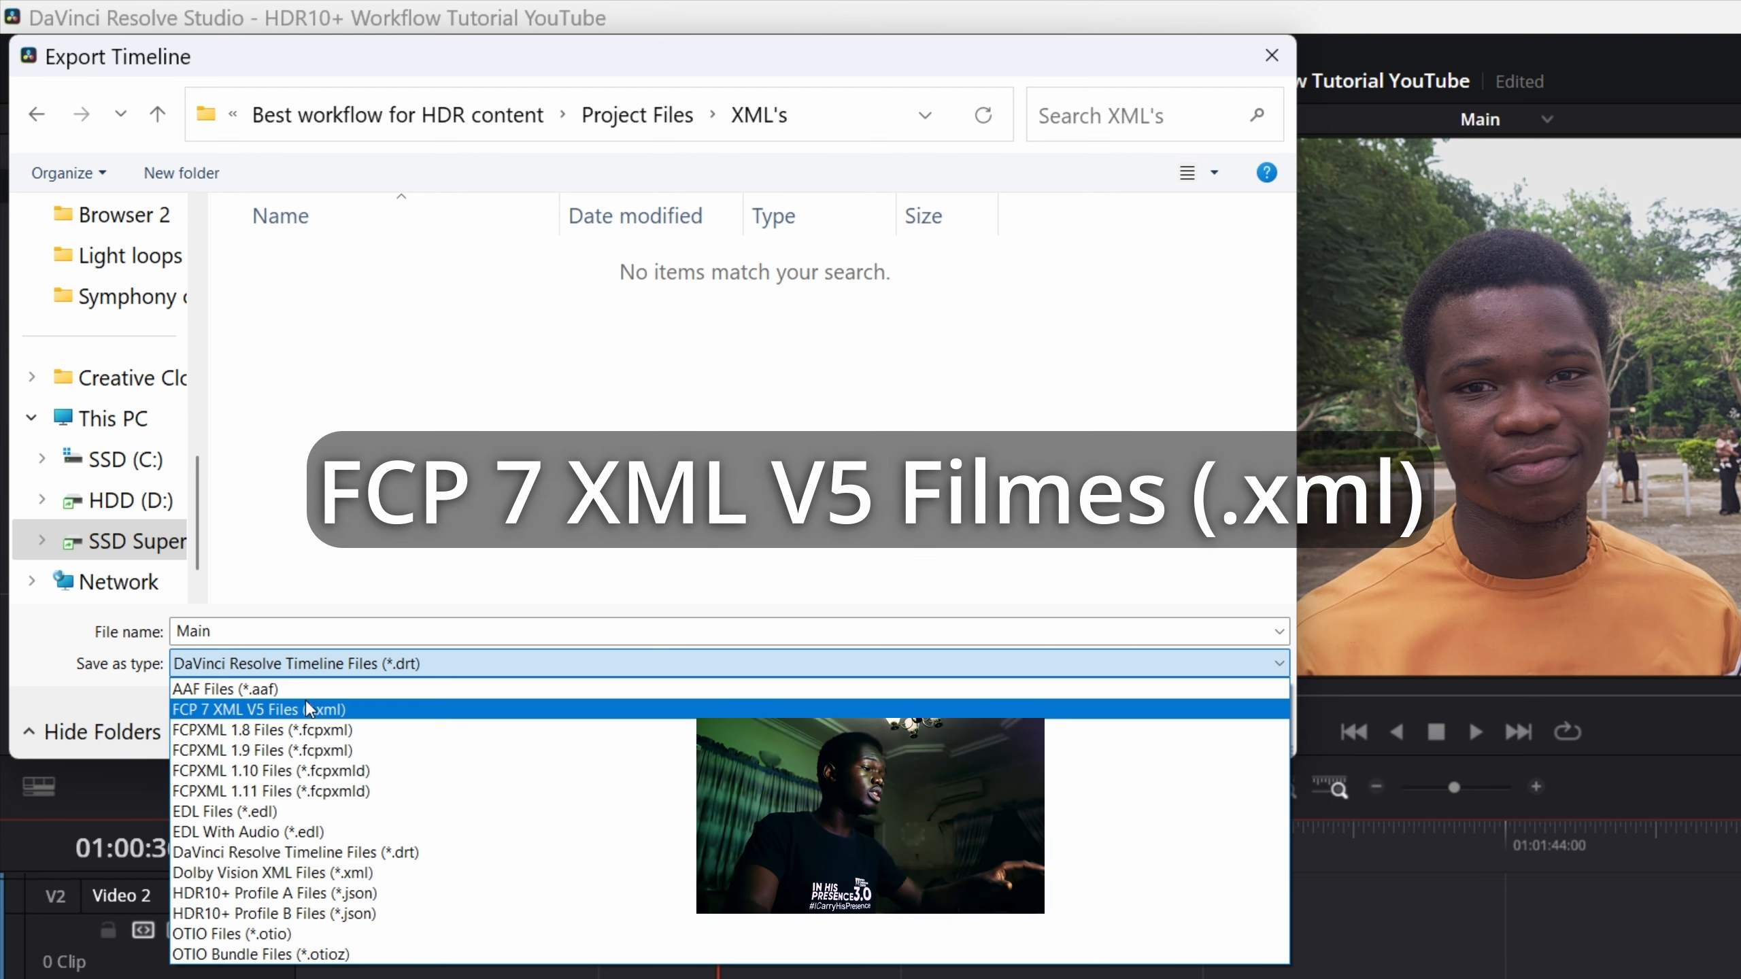
pyautogui.click(306, 706)
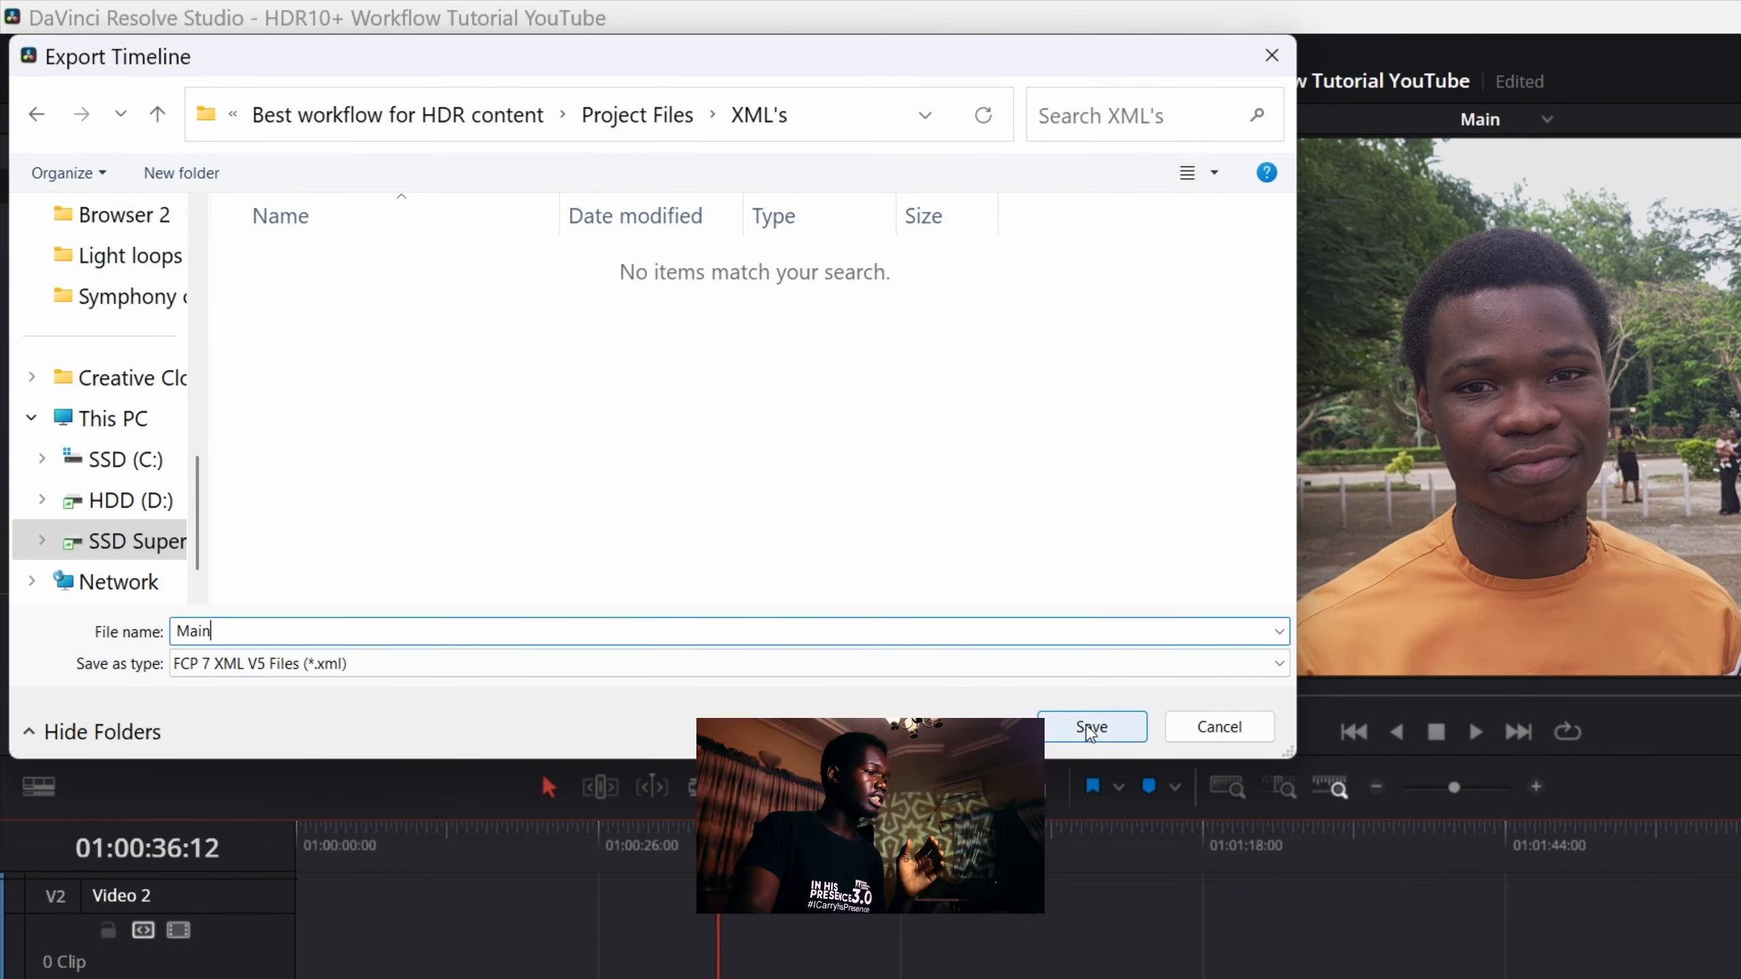
pyautogui.click(1091, 725)
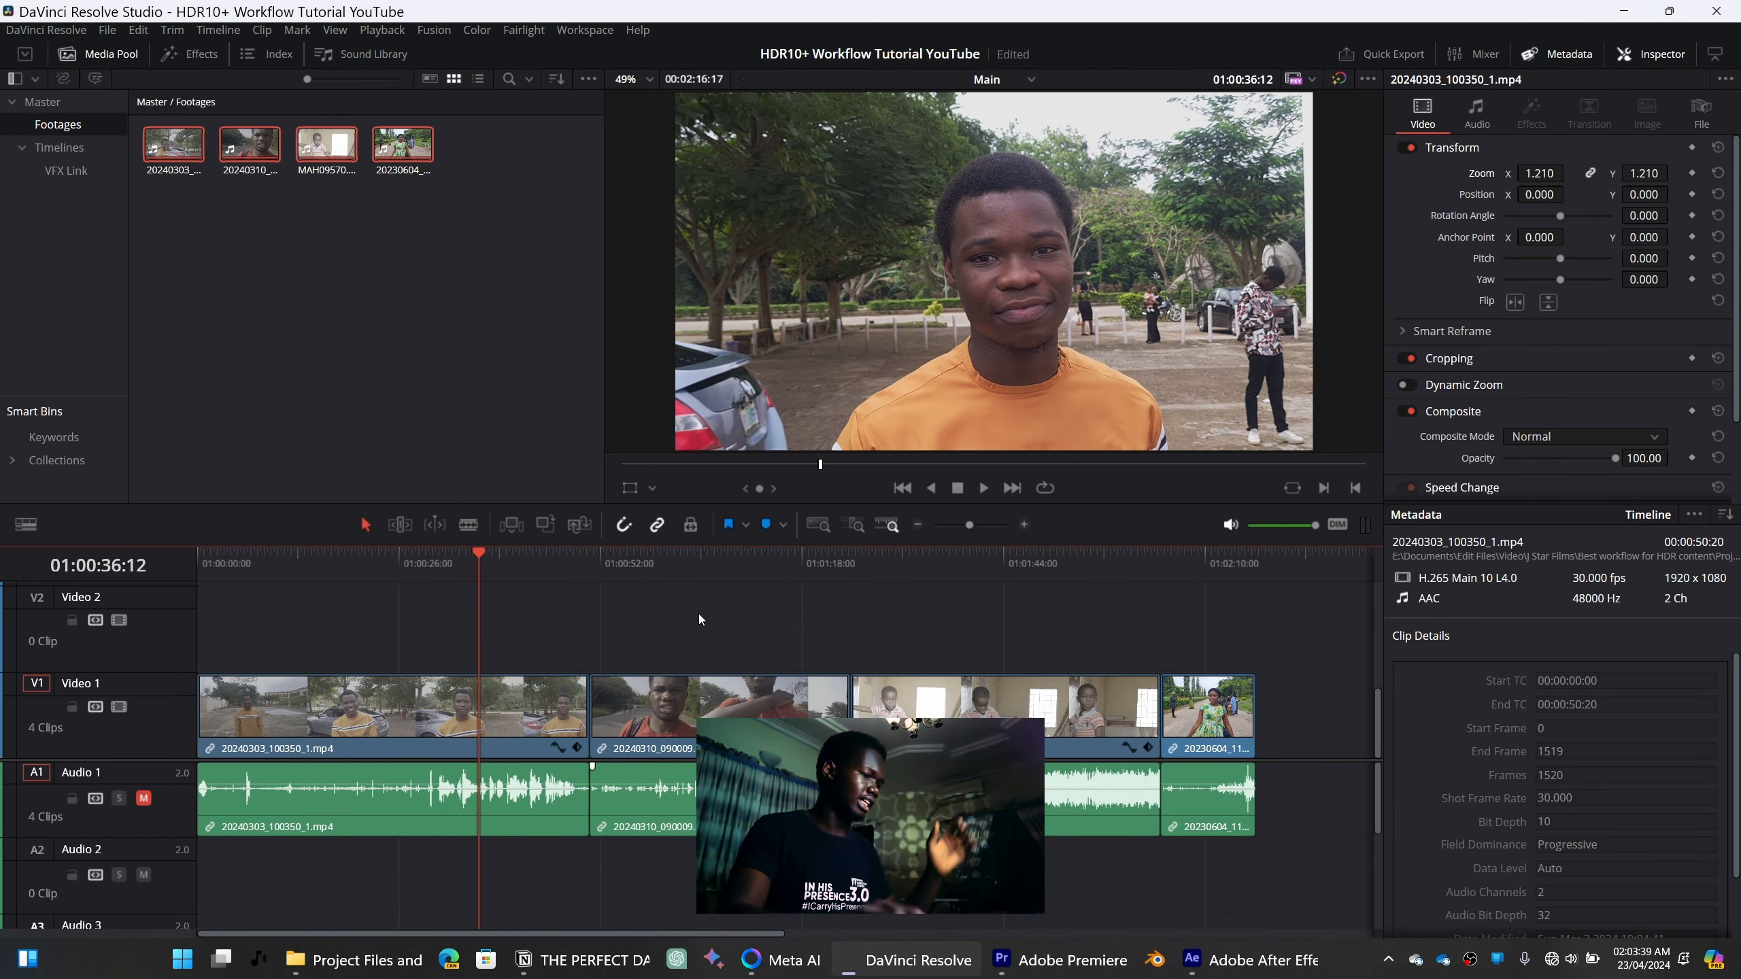
# Switch to Adobe Premiere Pro, create a bin named "Ttiles & Trans", and open it
pyautogui.click(1058, 961)
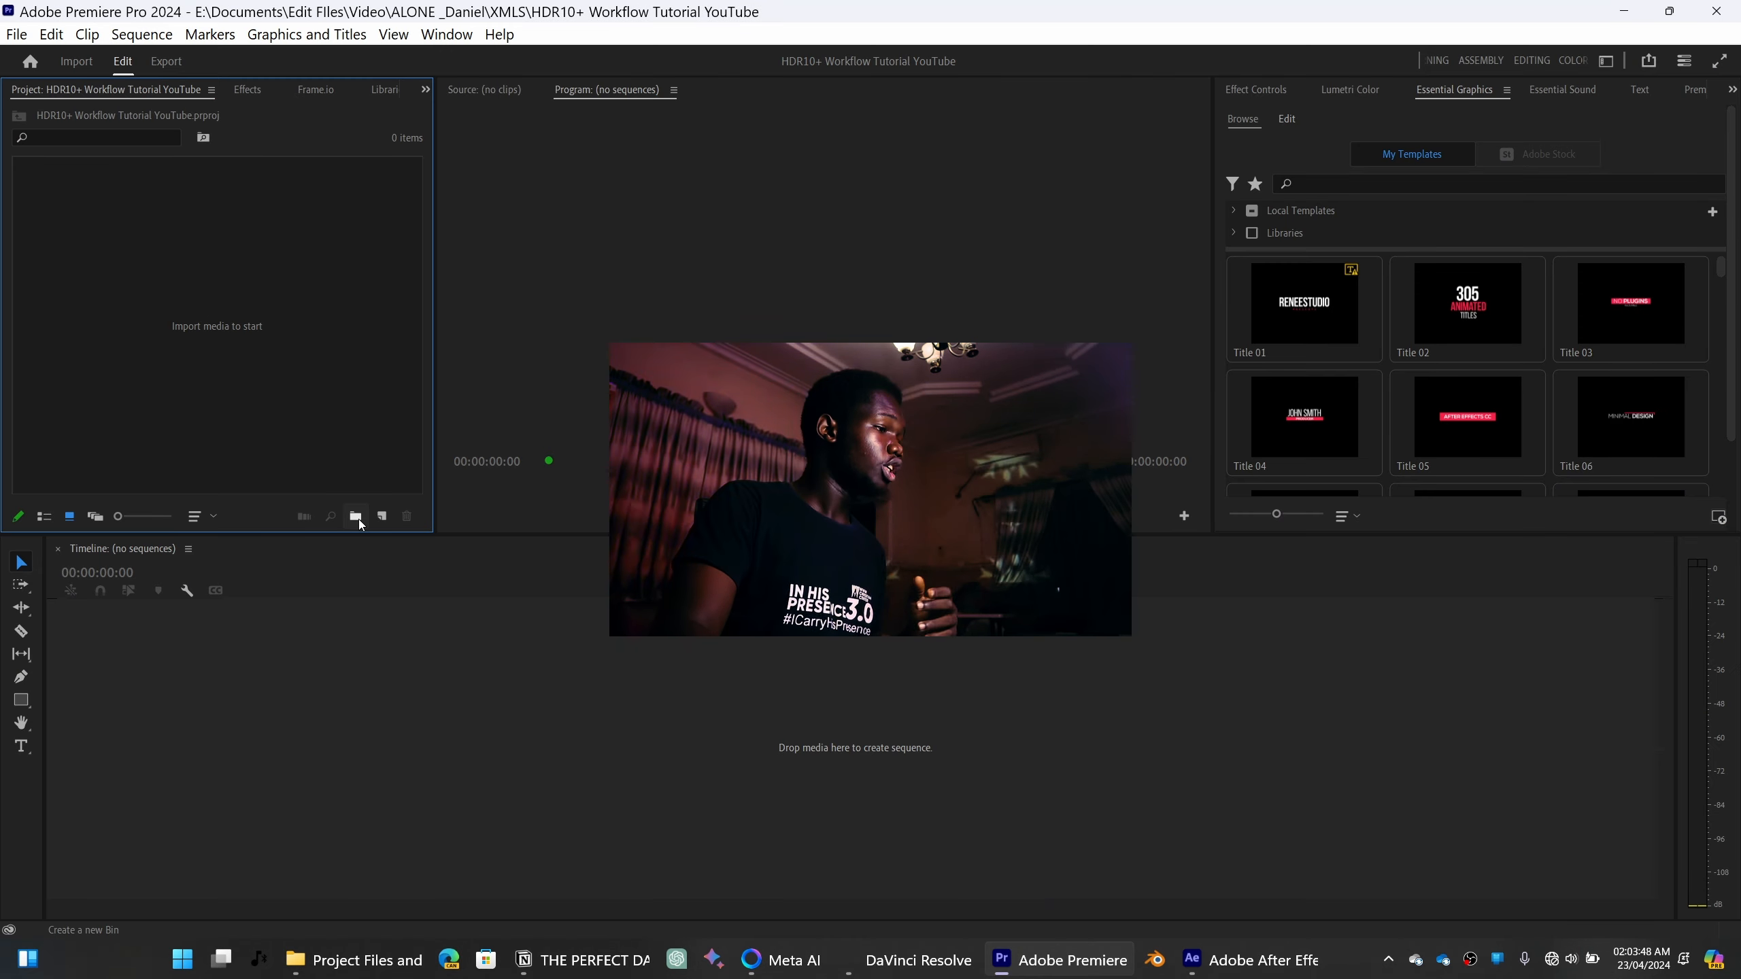
pyautogui.click(359, 519)
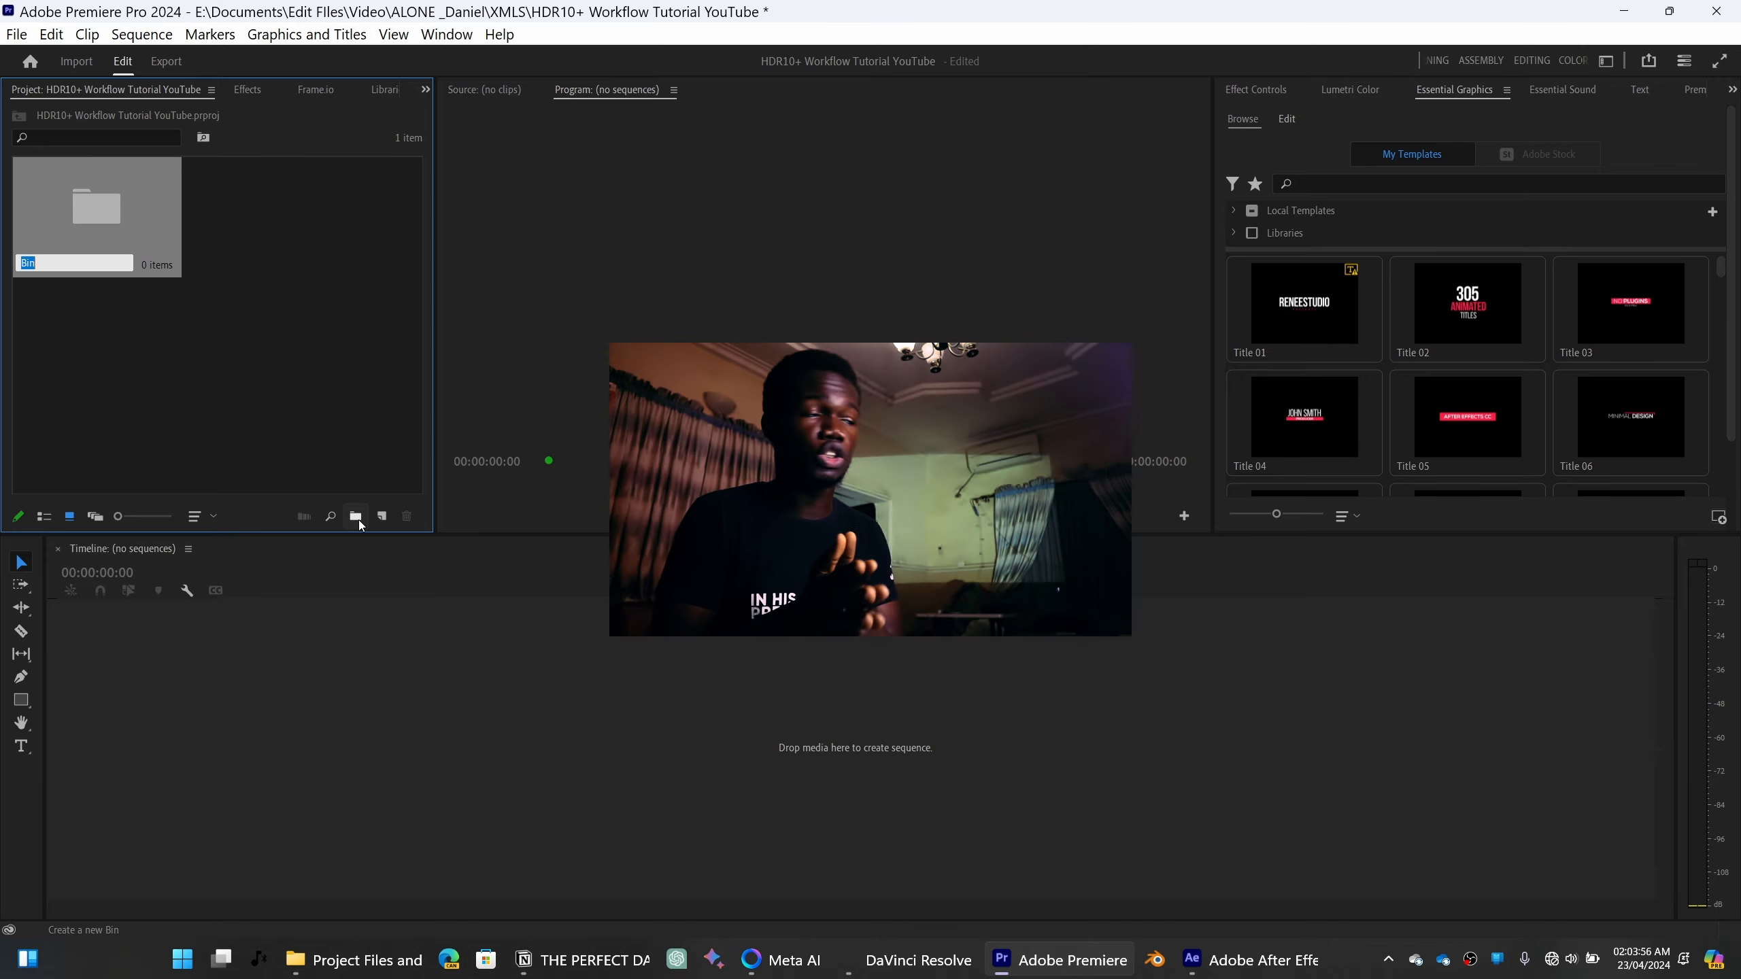
pyautogui.write('Ttiles & Trans')
pyautogui.press('Return')
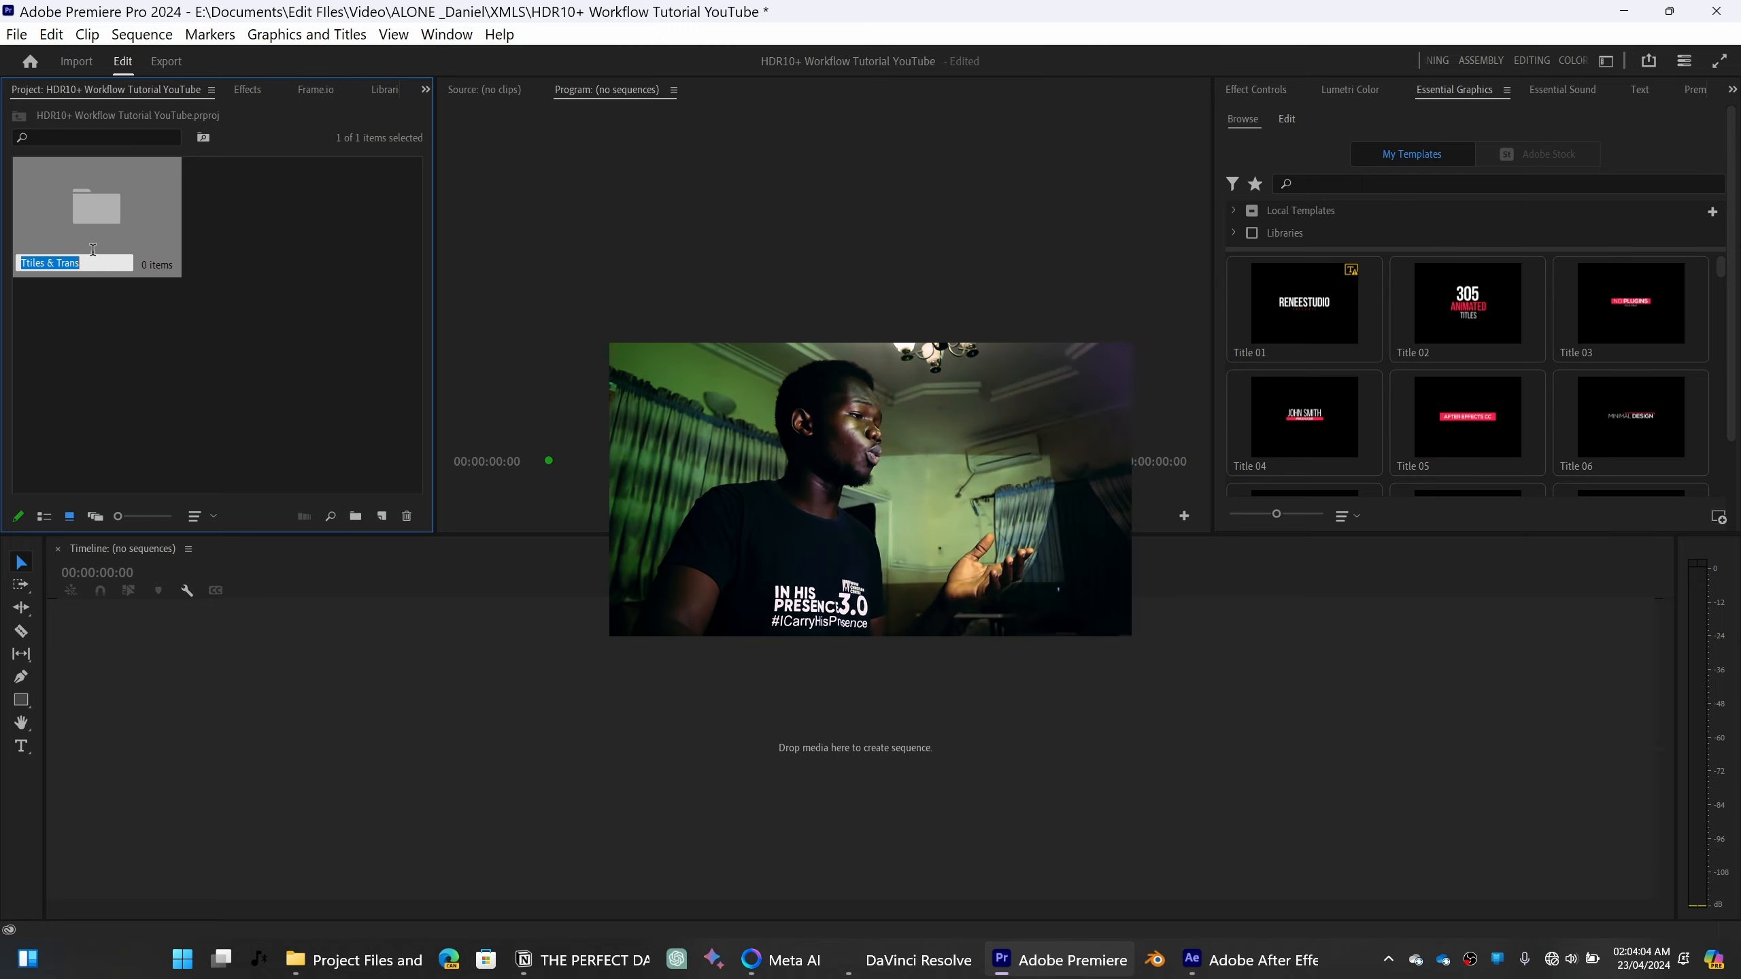
pyautogui.doubleClick(101, 199)
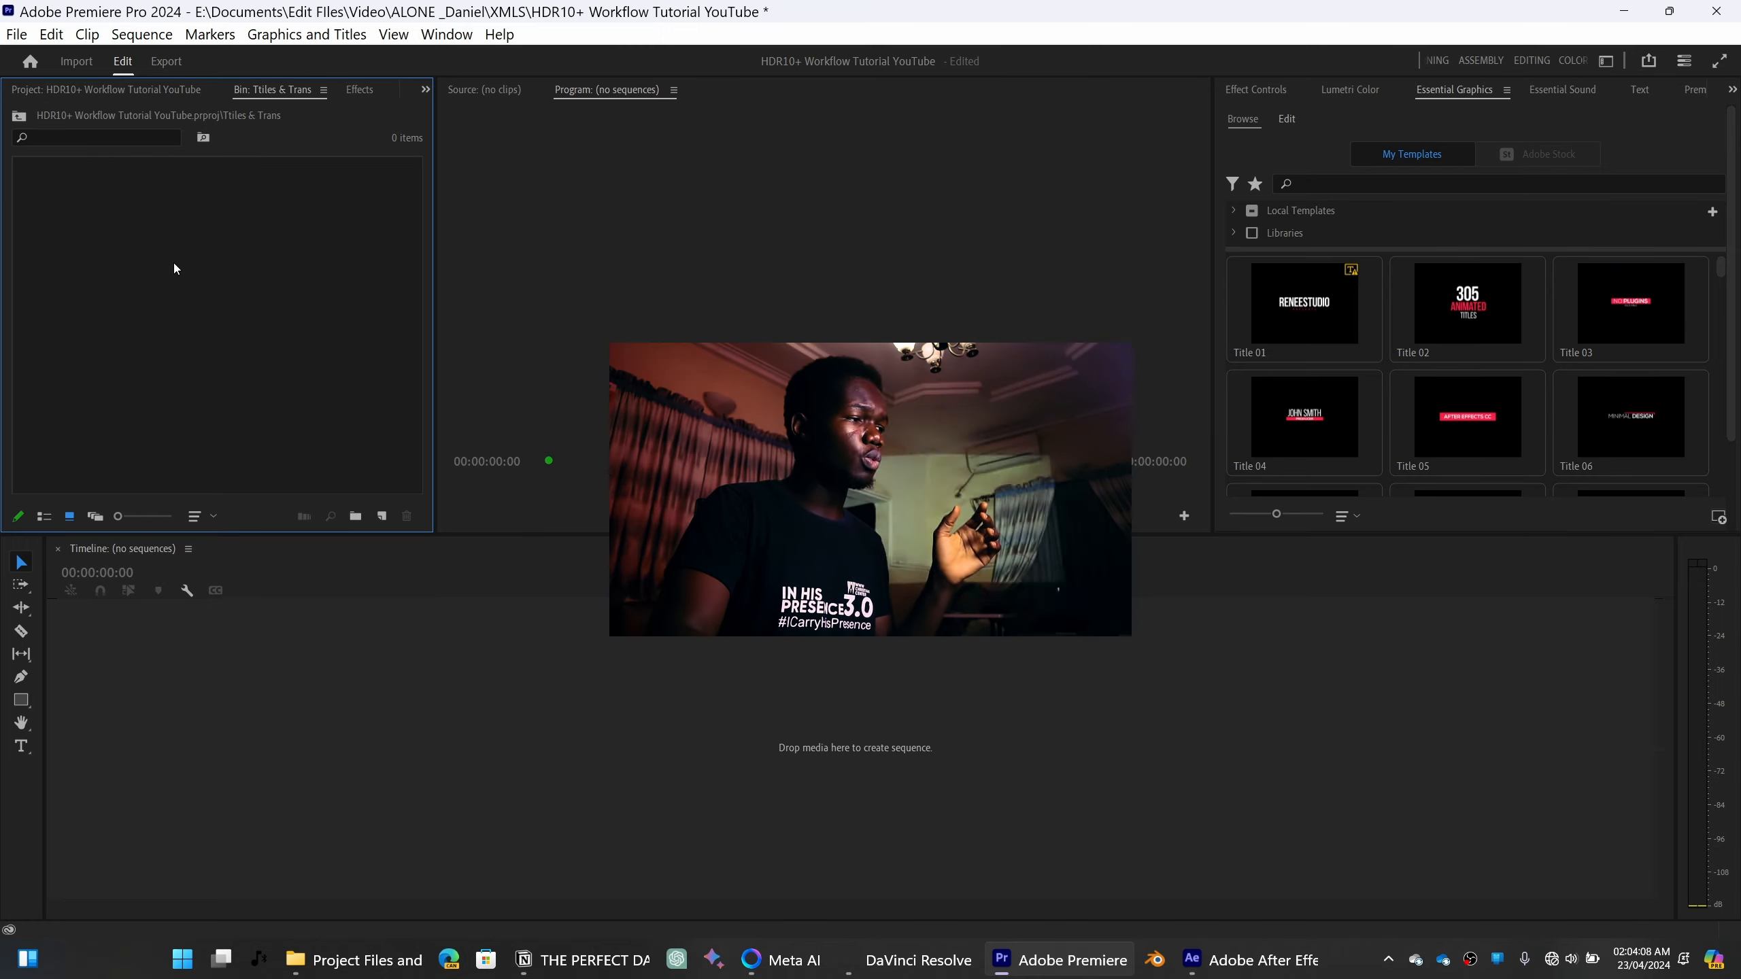
# Import the Main XML file from the XML's folder into the Ttiles & Trans bin
pyautogui.hotkey('ctrl', 'i')
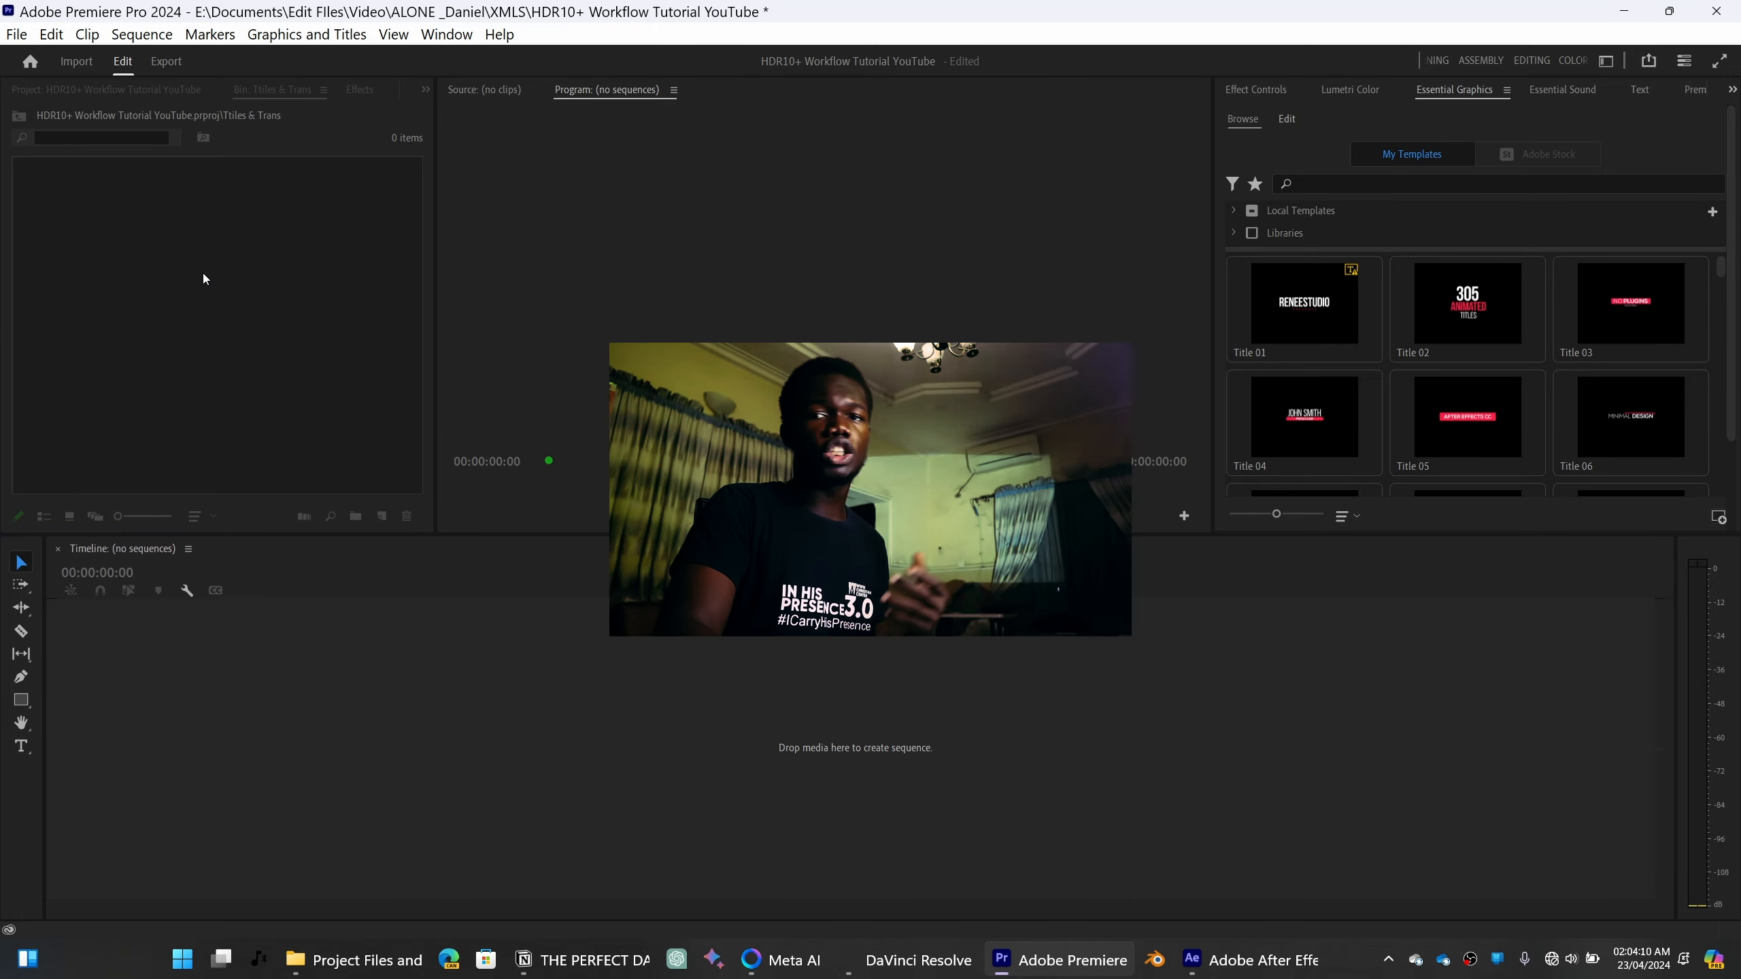
pyautogui.scroll(4, 69, 297)
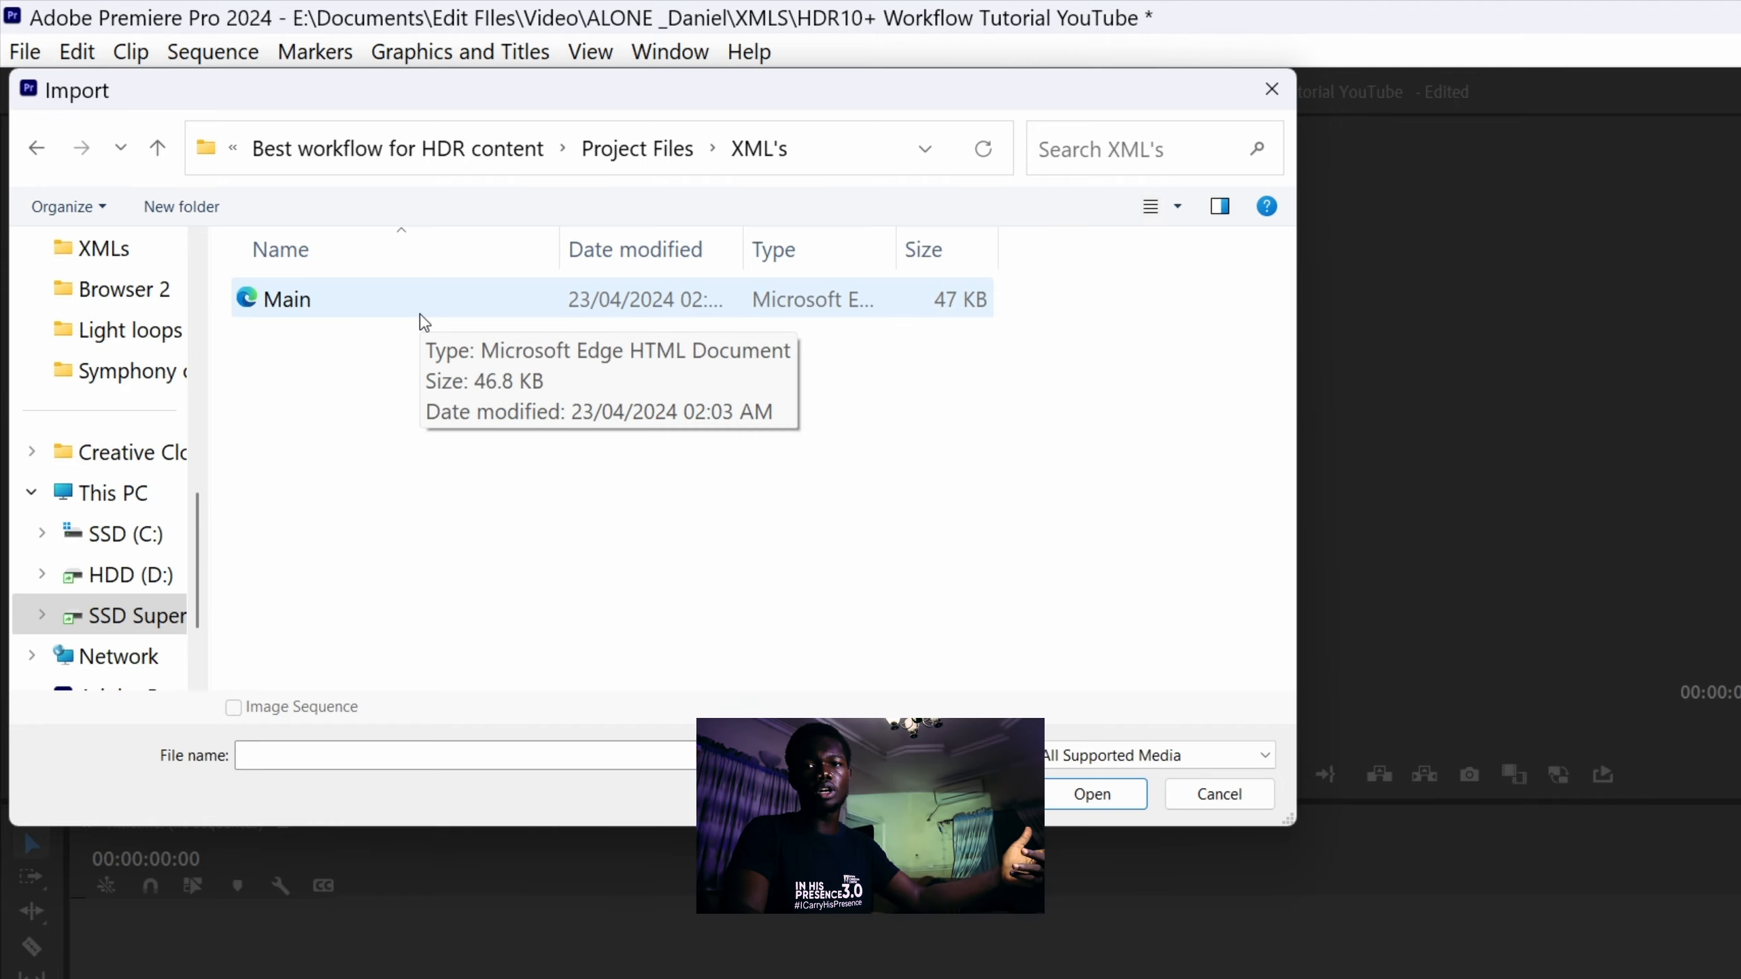
pyautogui.doubleClick(420, 313)
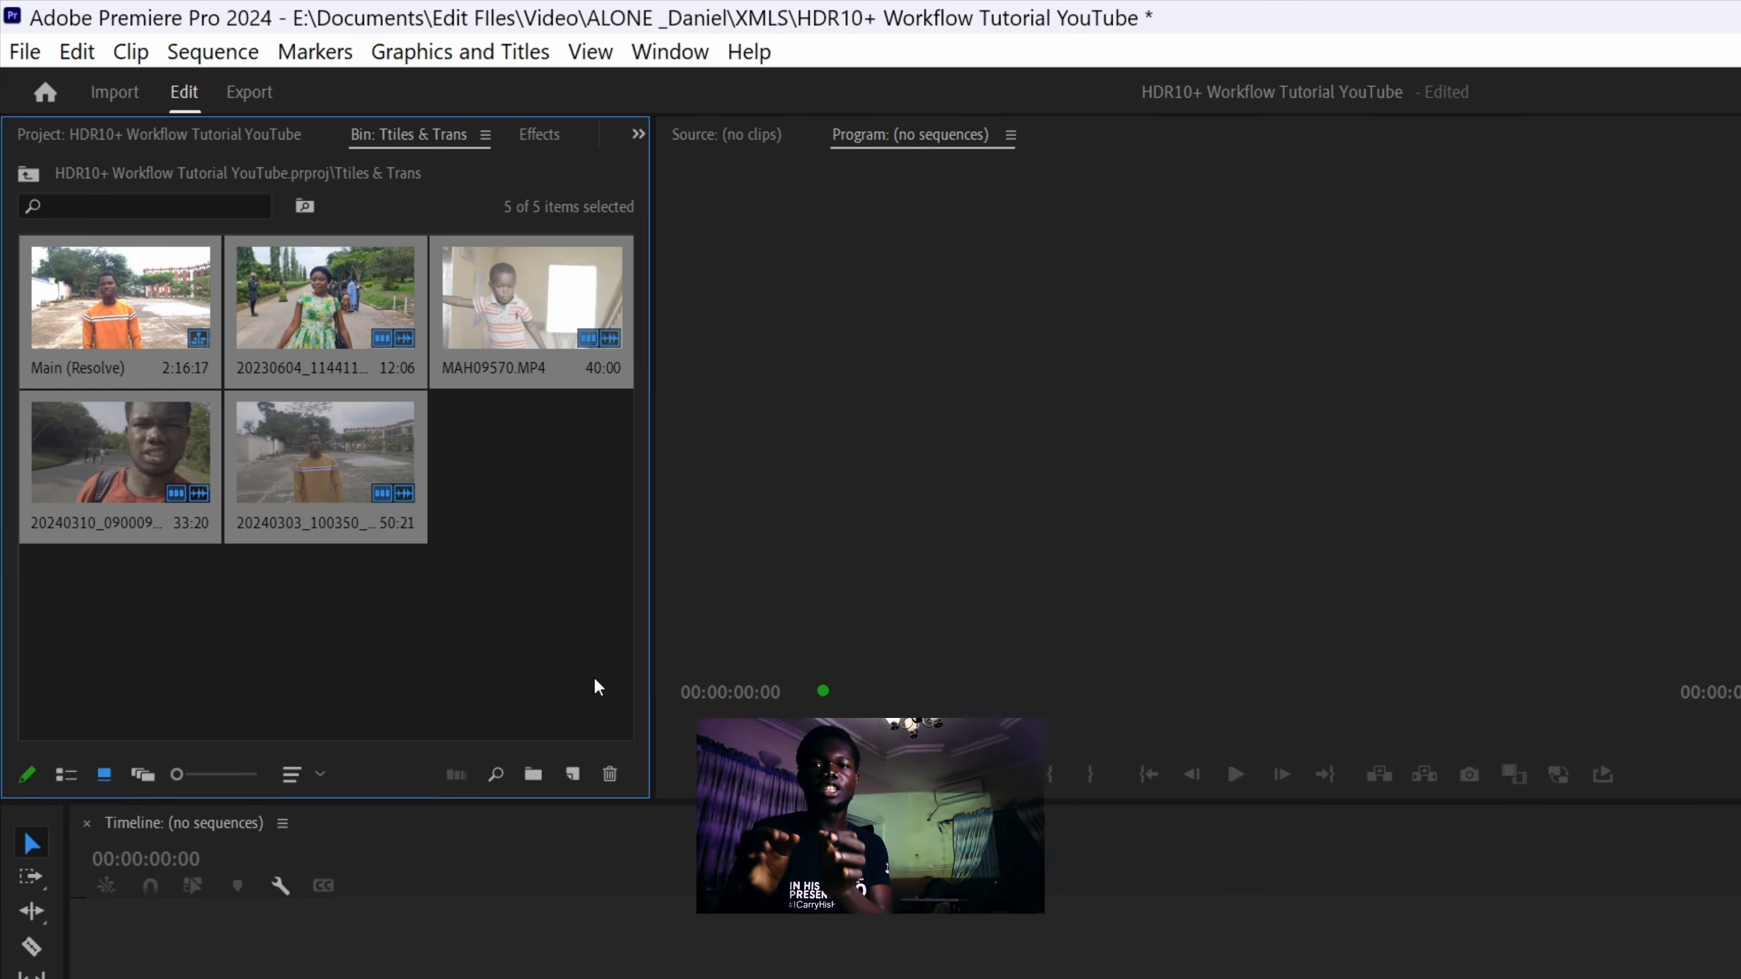
pyautogui.click(397, 458)
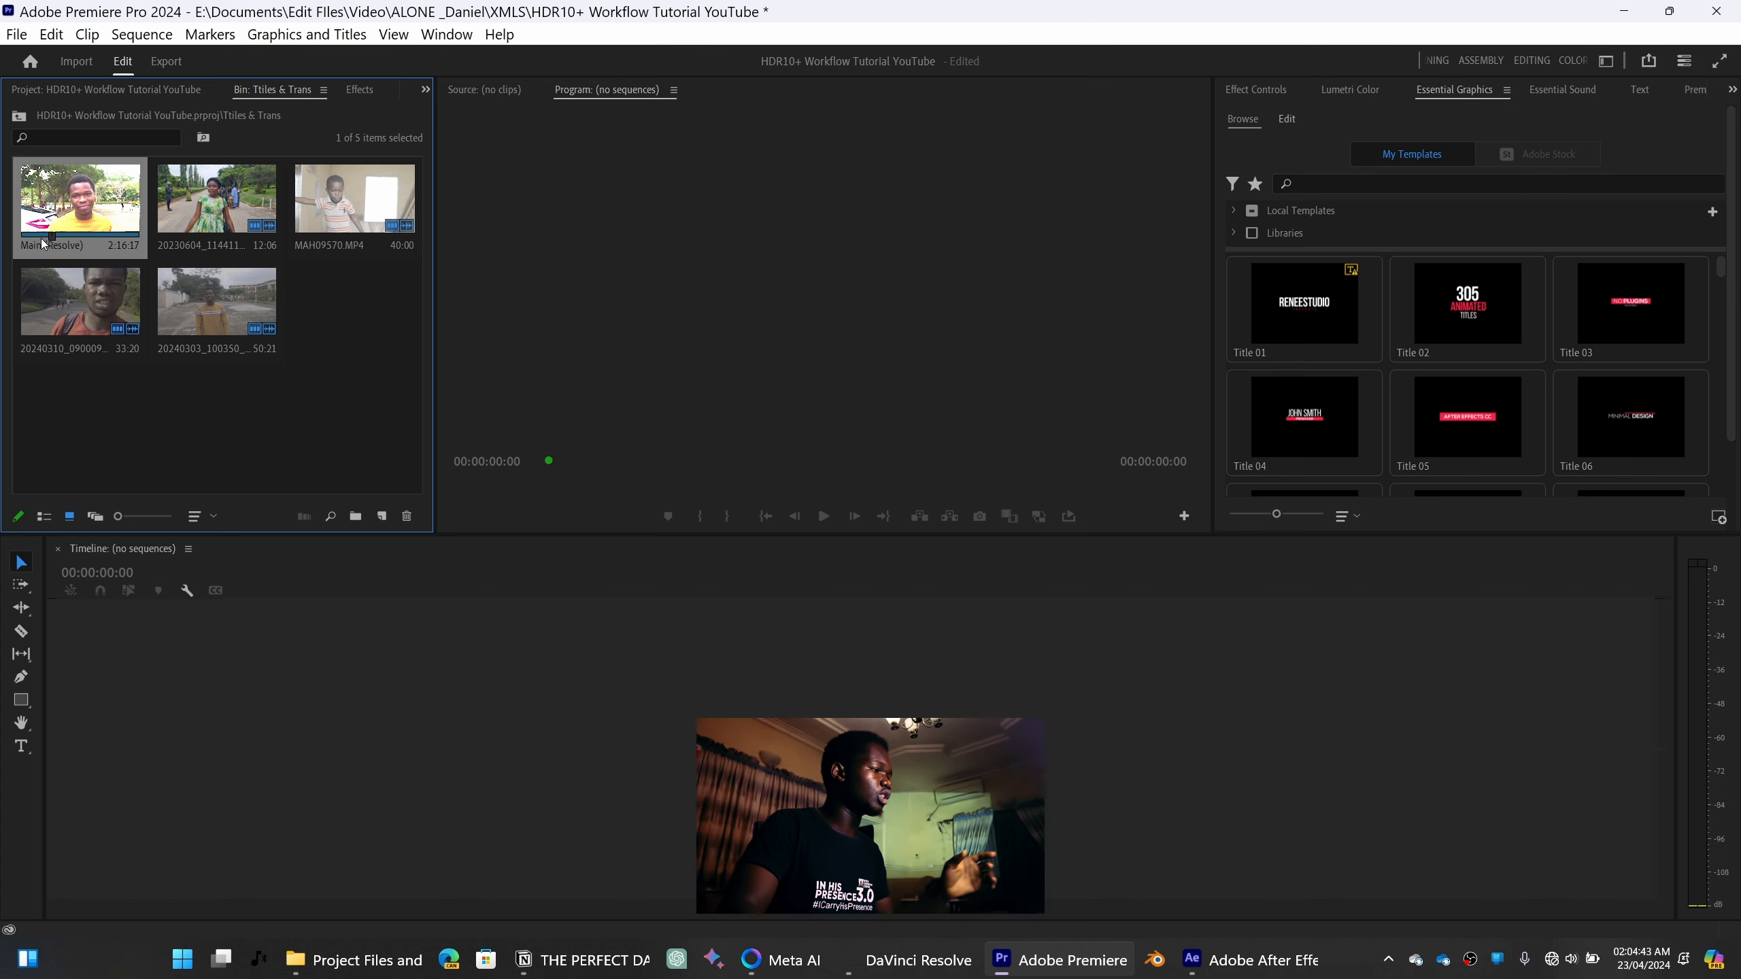
# Open the Main (Resolve) sequence and scrub through its clips to check how their colors look
pyautogui.doubleClick(94, 209)
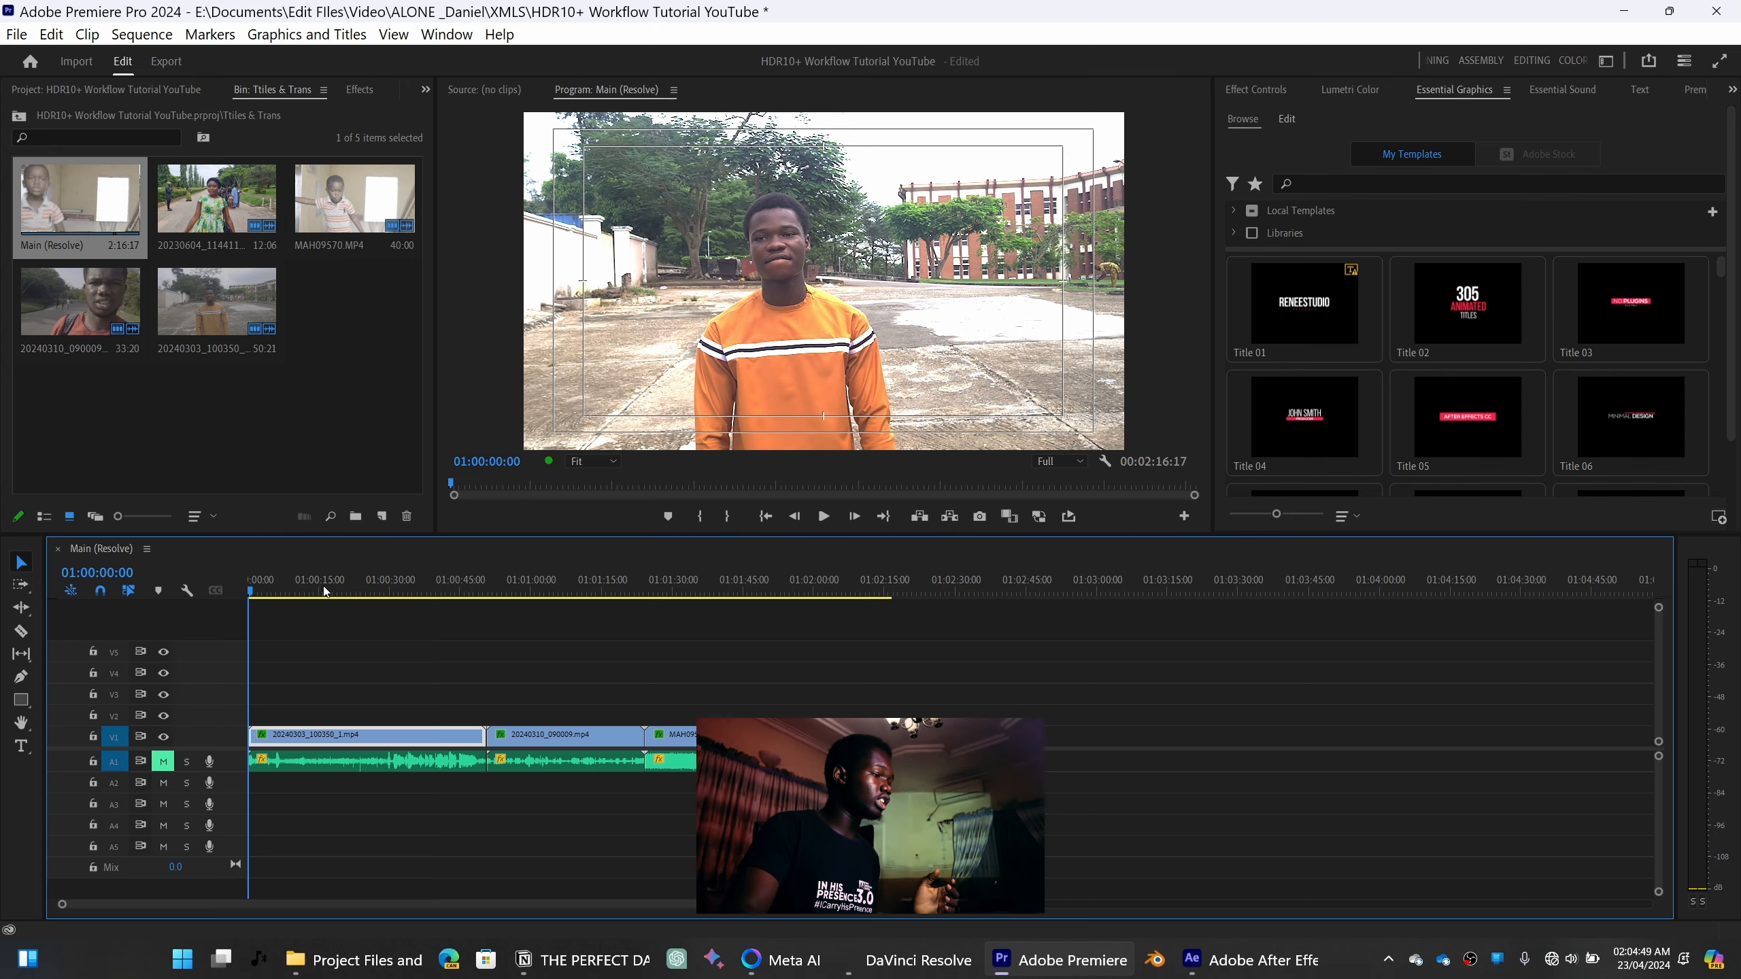
pyautogui.moveTo(297, 579); pyautogui.dragTo(699, 552)
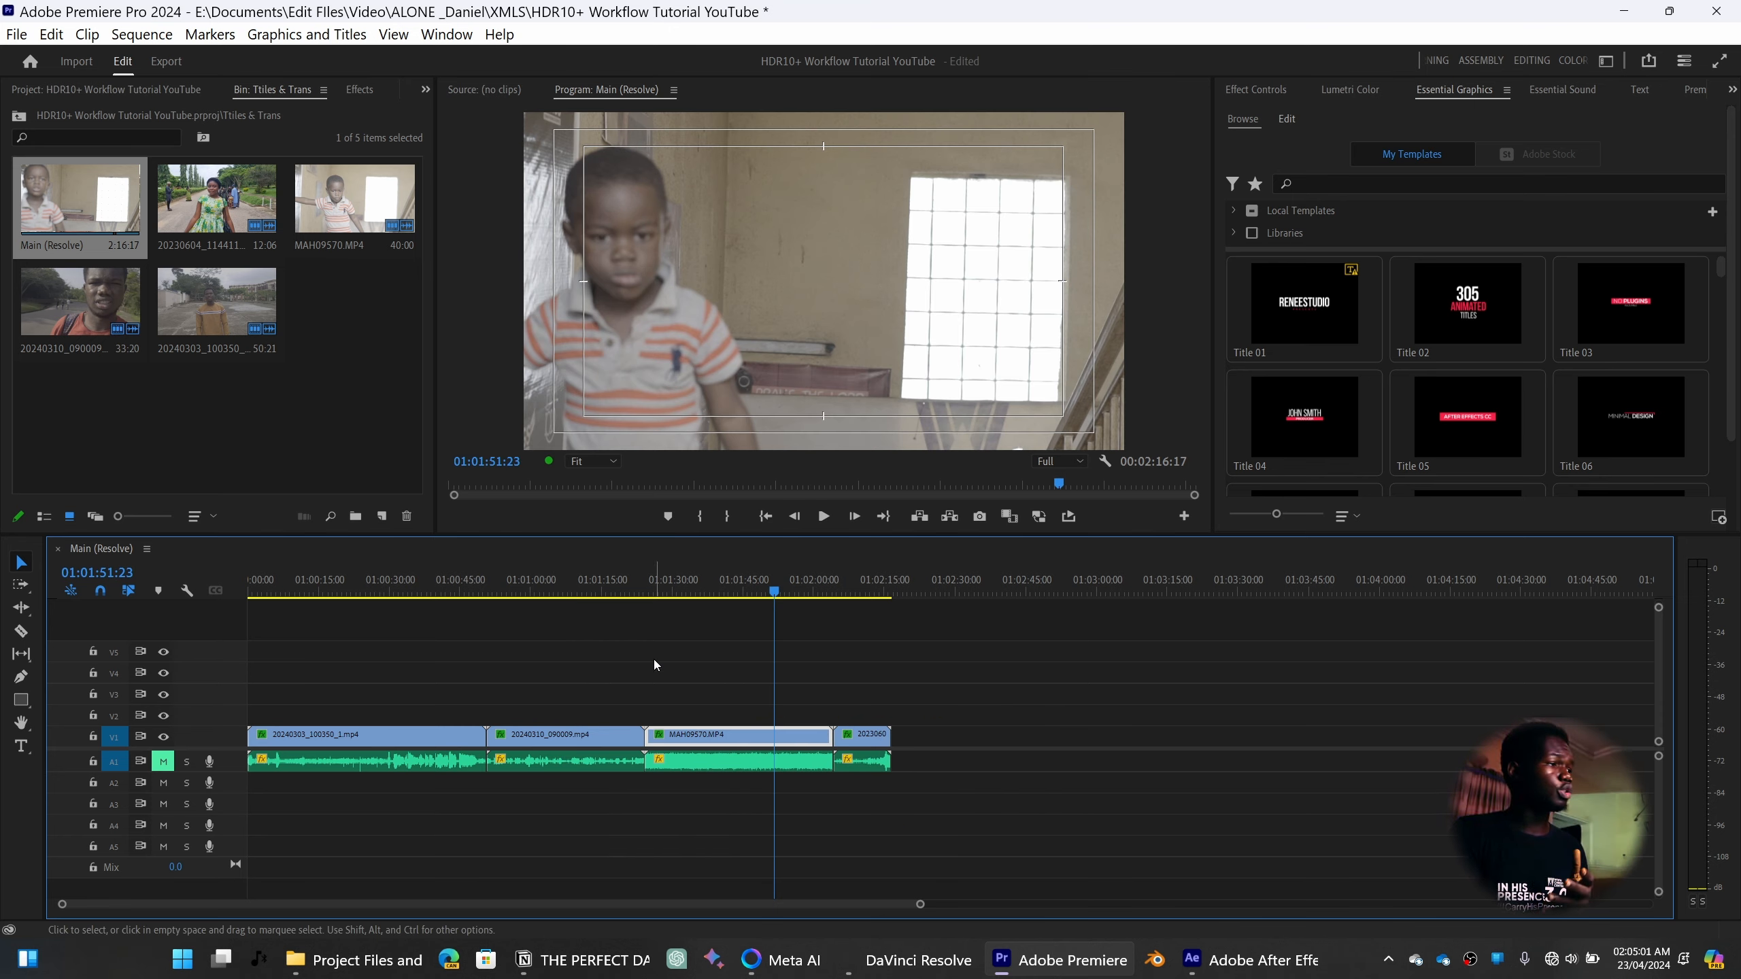
pyautogui.click(363, 426)
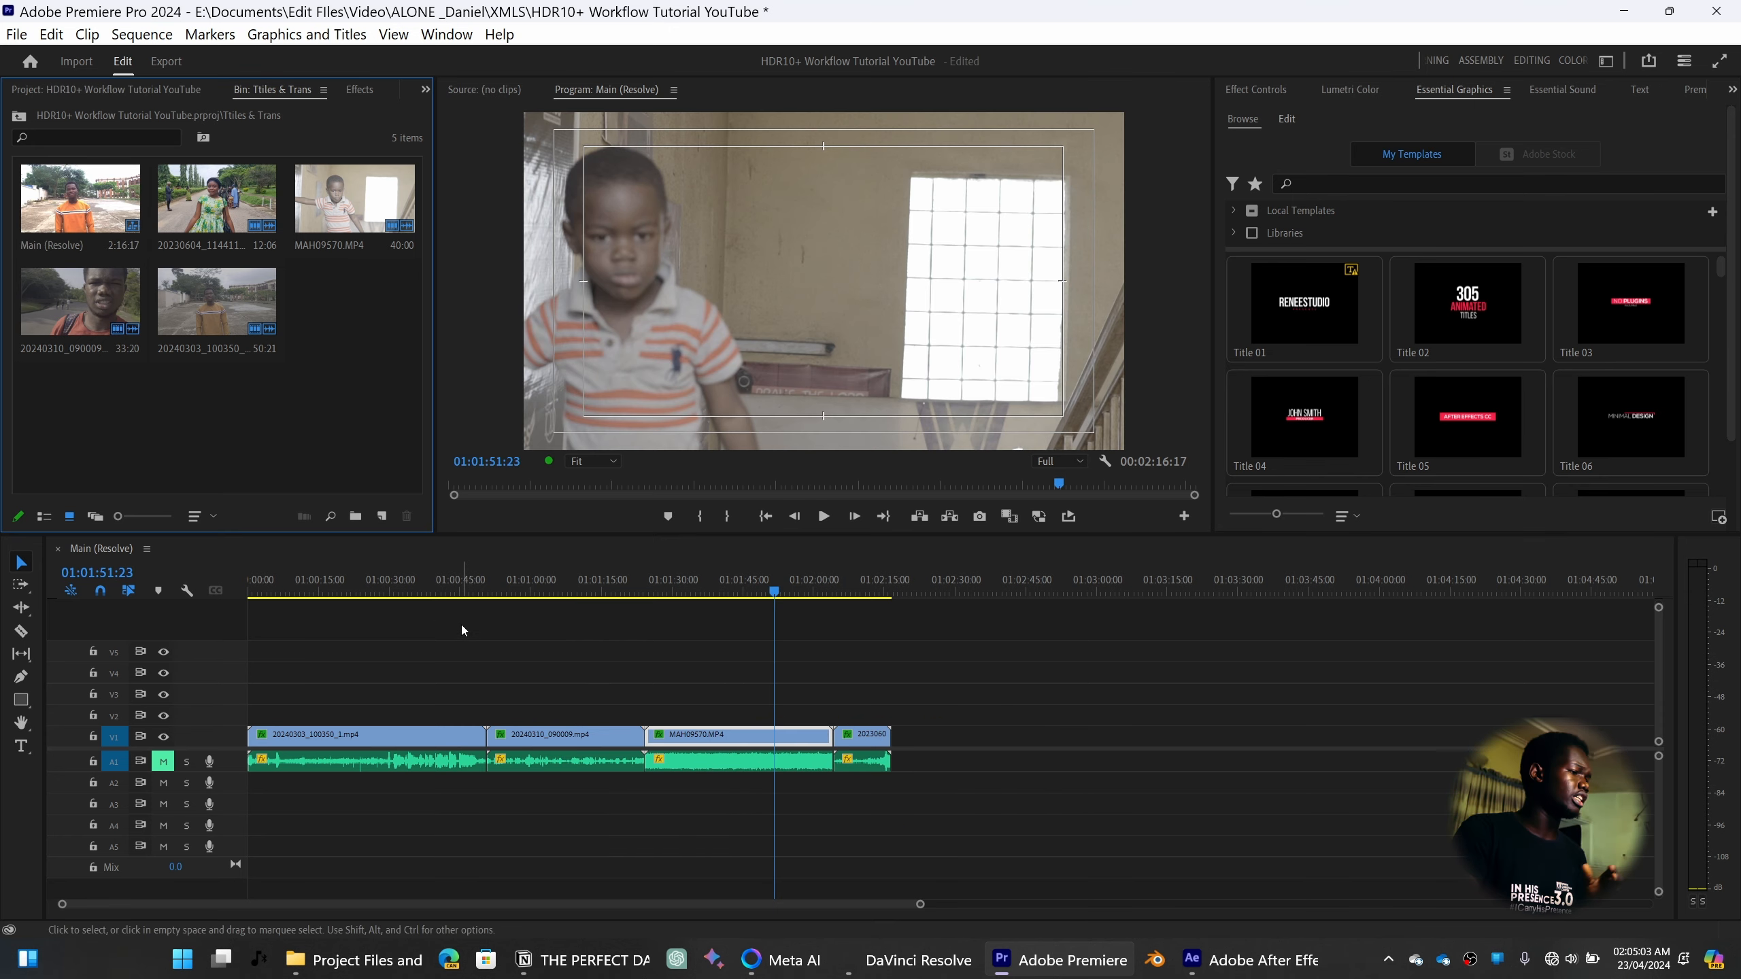
pyautogui.moveTo(567, 589); pyautogui.dragTo(423, 600)
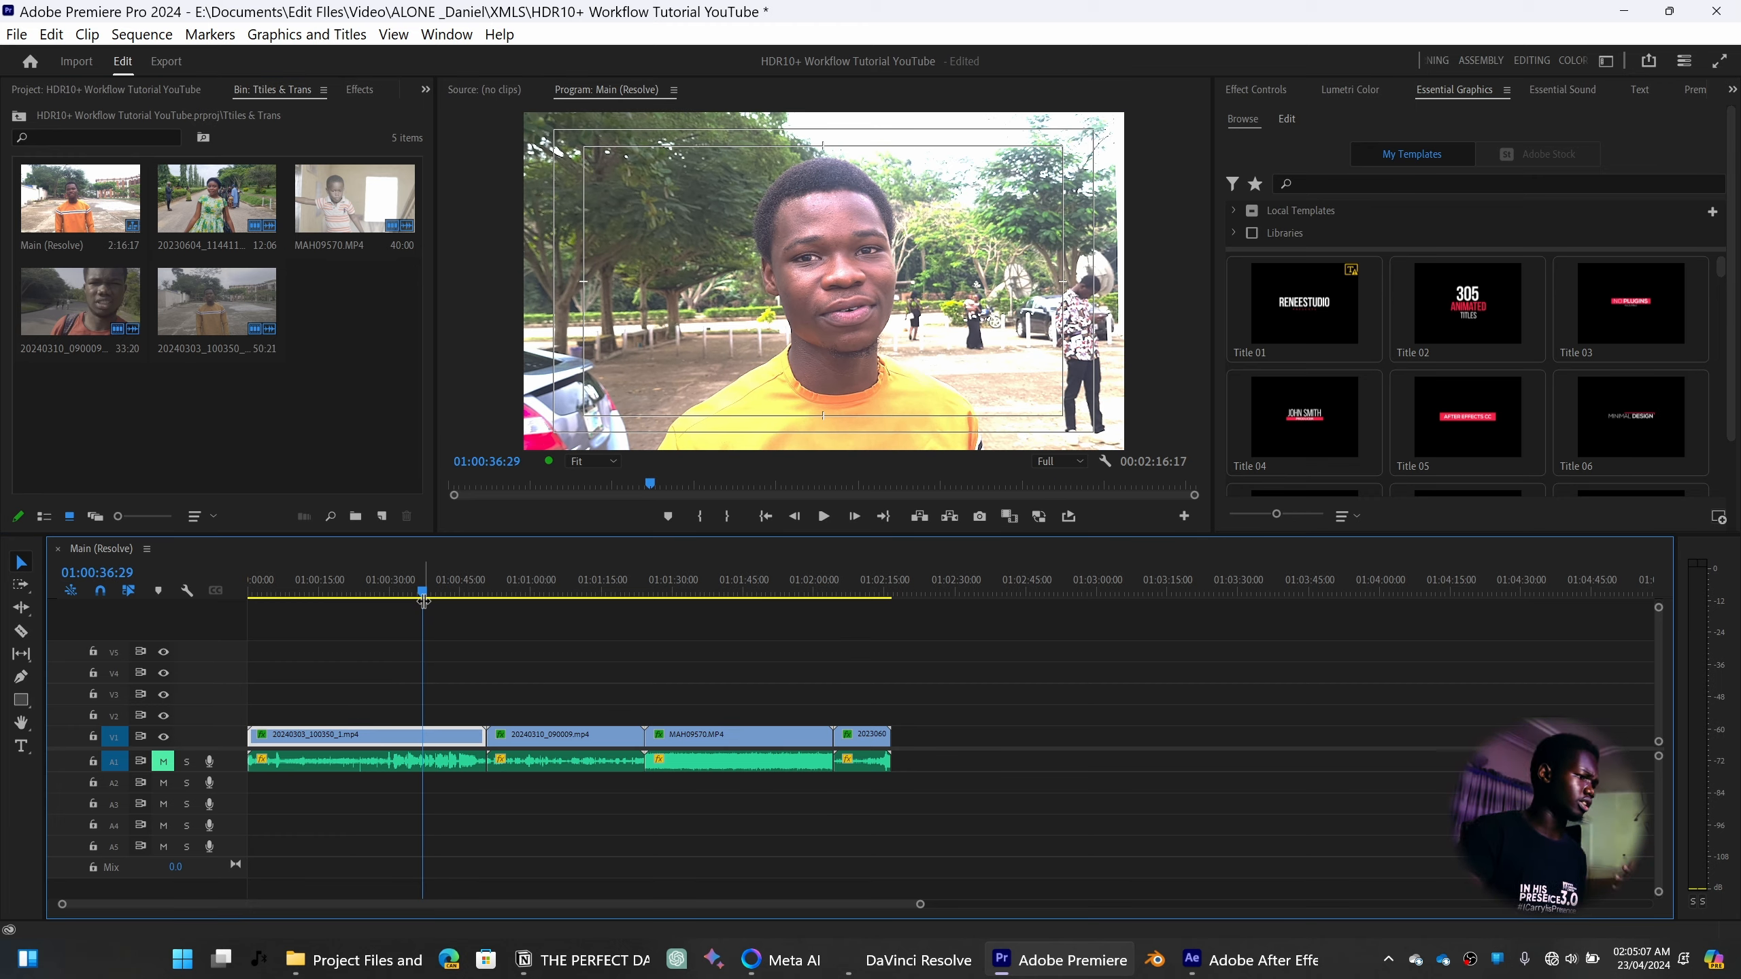
pyautogui.moveTo(424, 600); pyautogui.dragTo(541, 569)
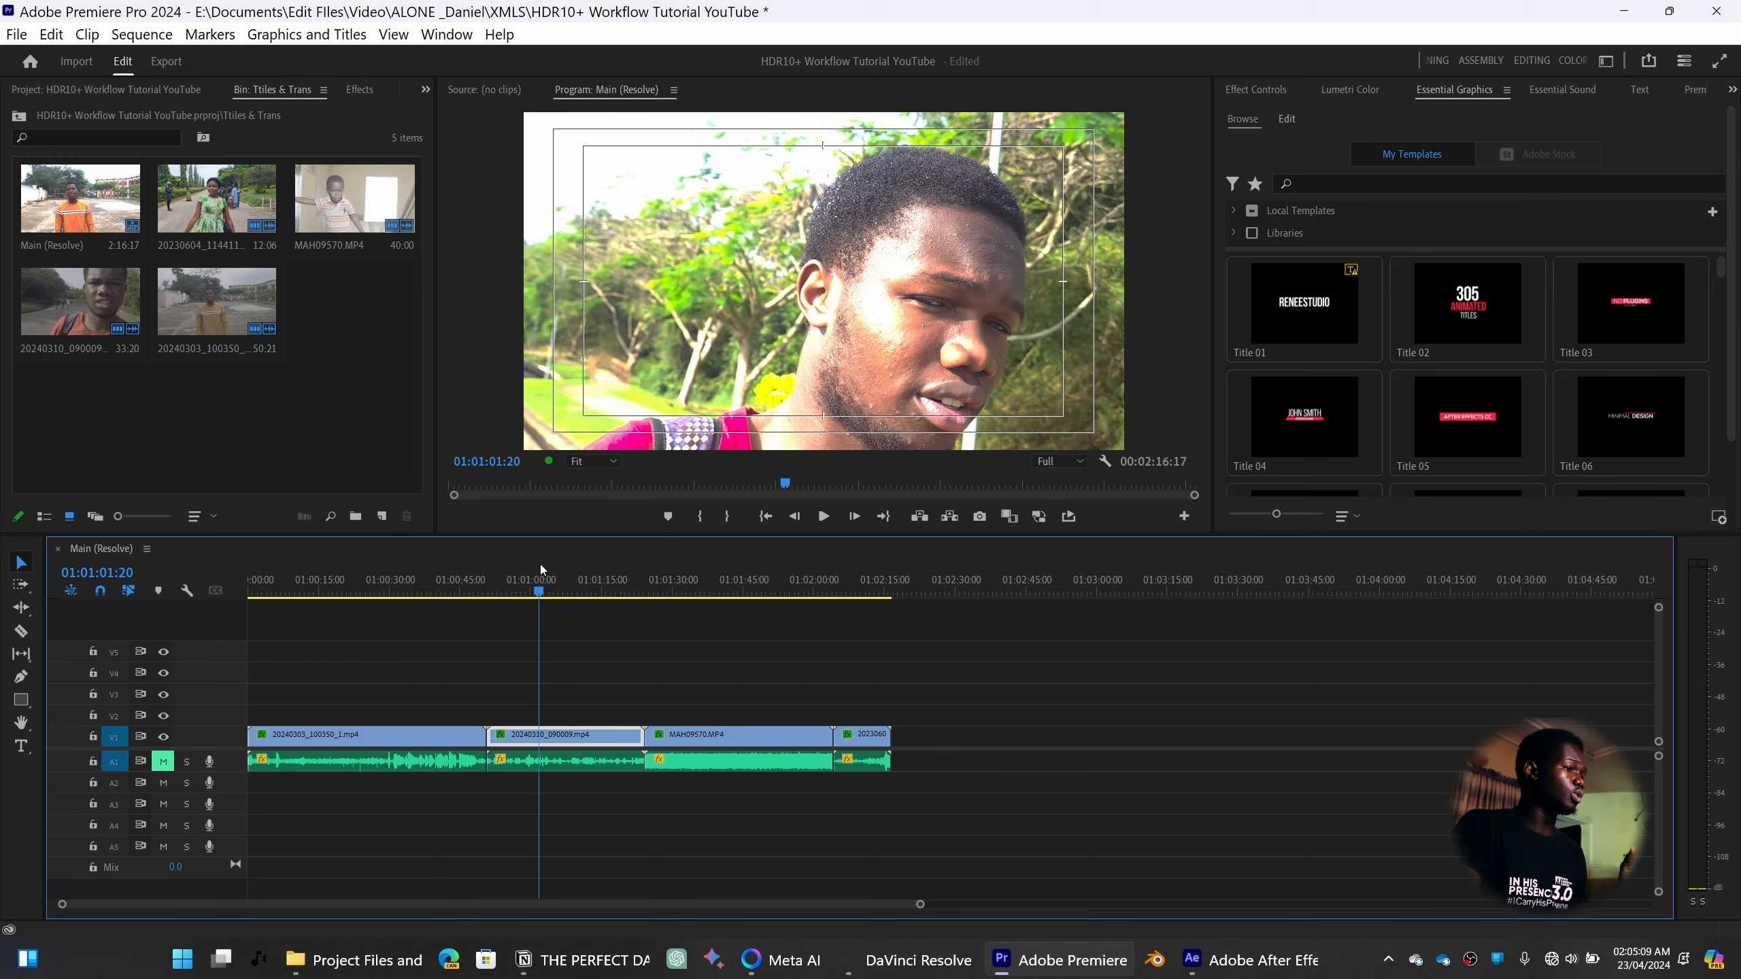
# Set the Main (Resolve) sequence's working color space to Rec. 2100 PQ with Auto Tone Map Media enabled, accepting the tone mapping change
pyautogui.rightClick(88, 209)
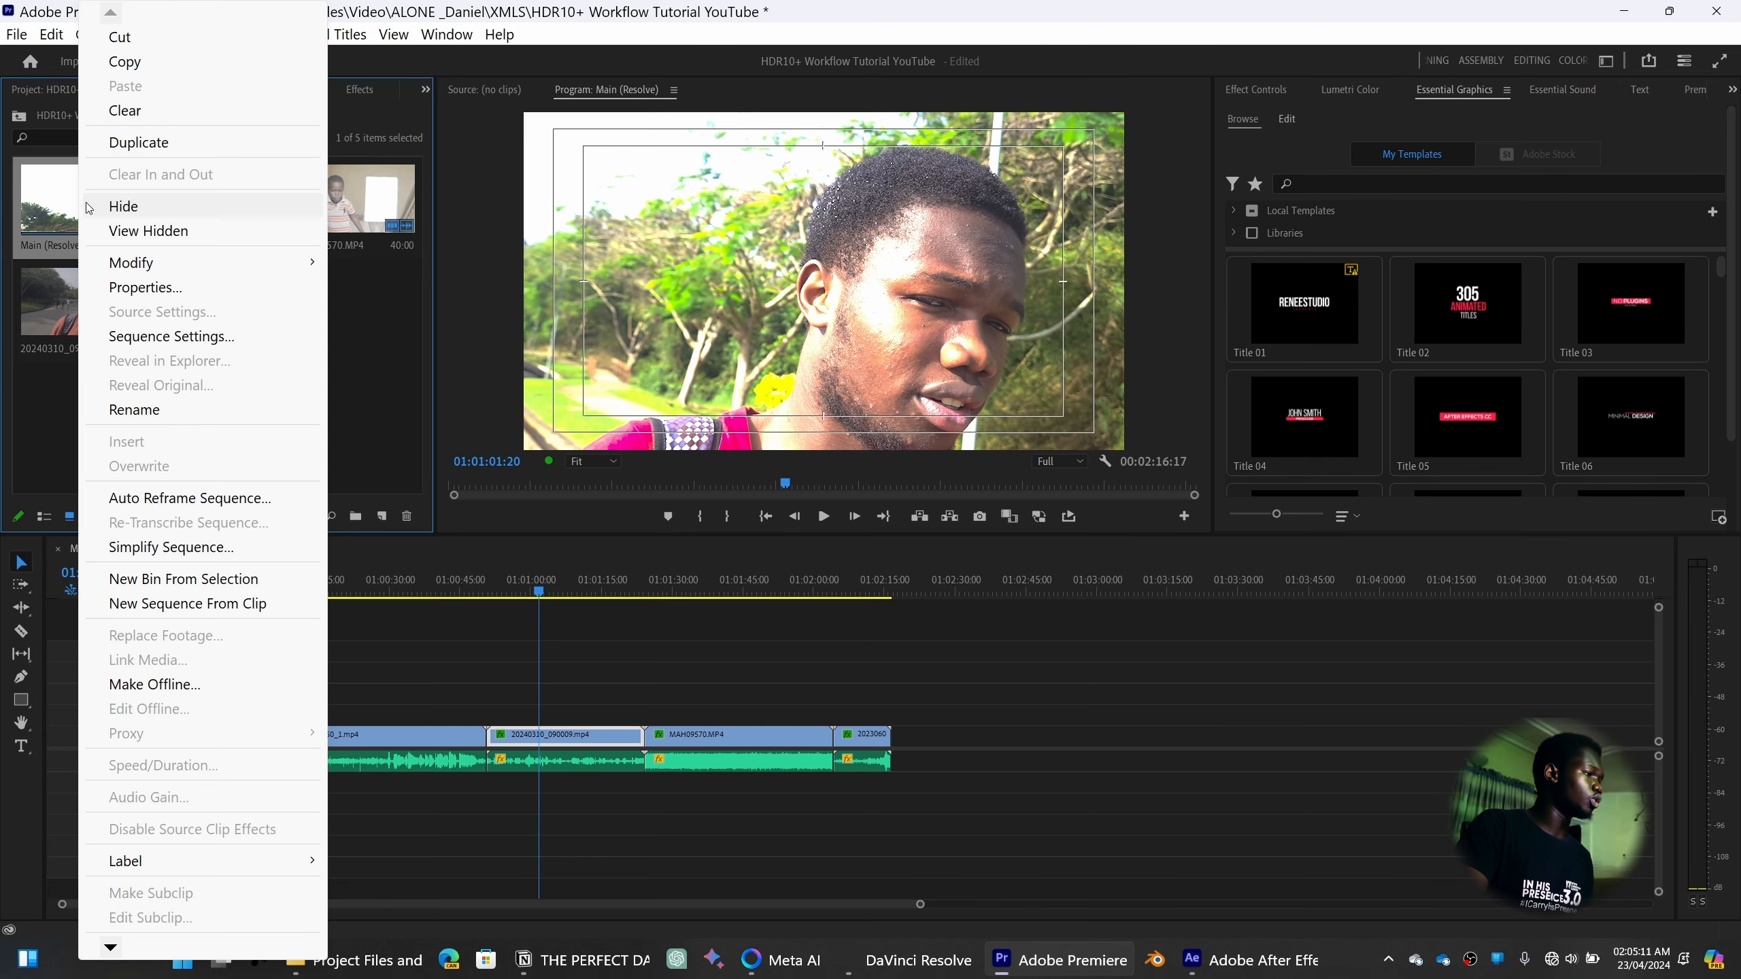
pyautogui.click(172, 336)
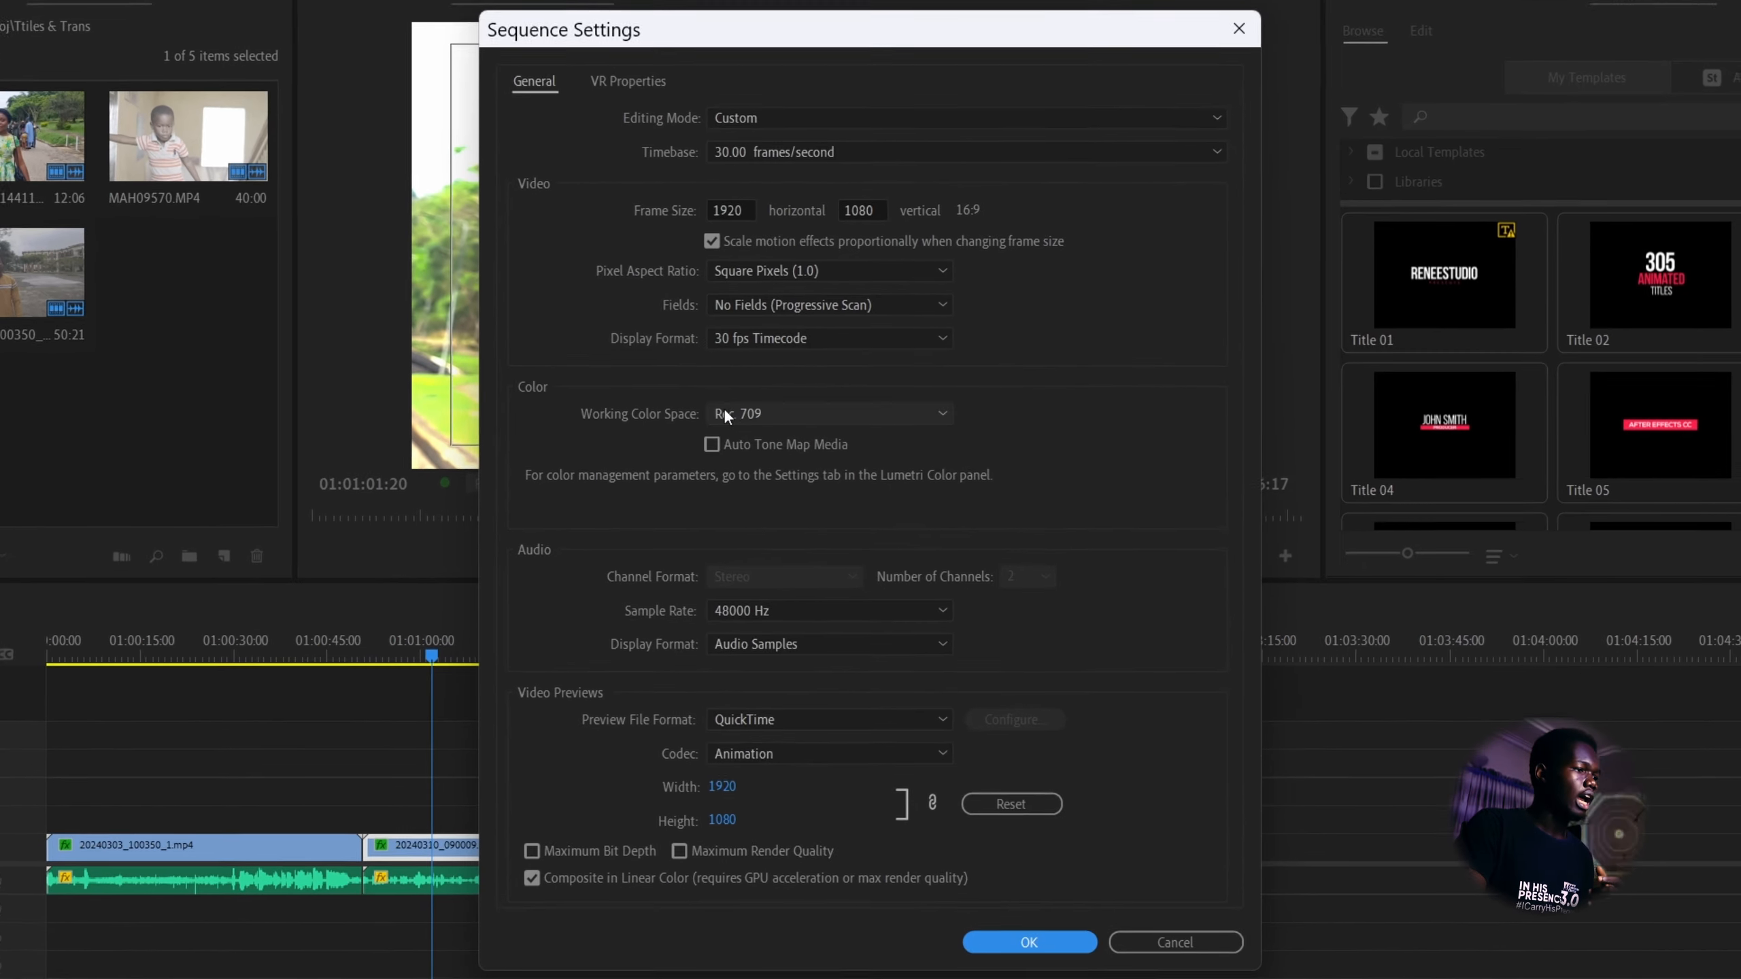
pyautogui.click(751, 417)
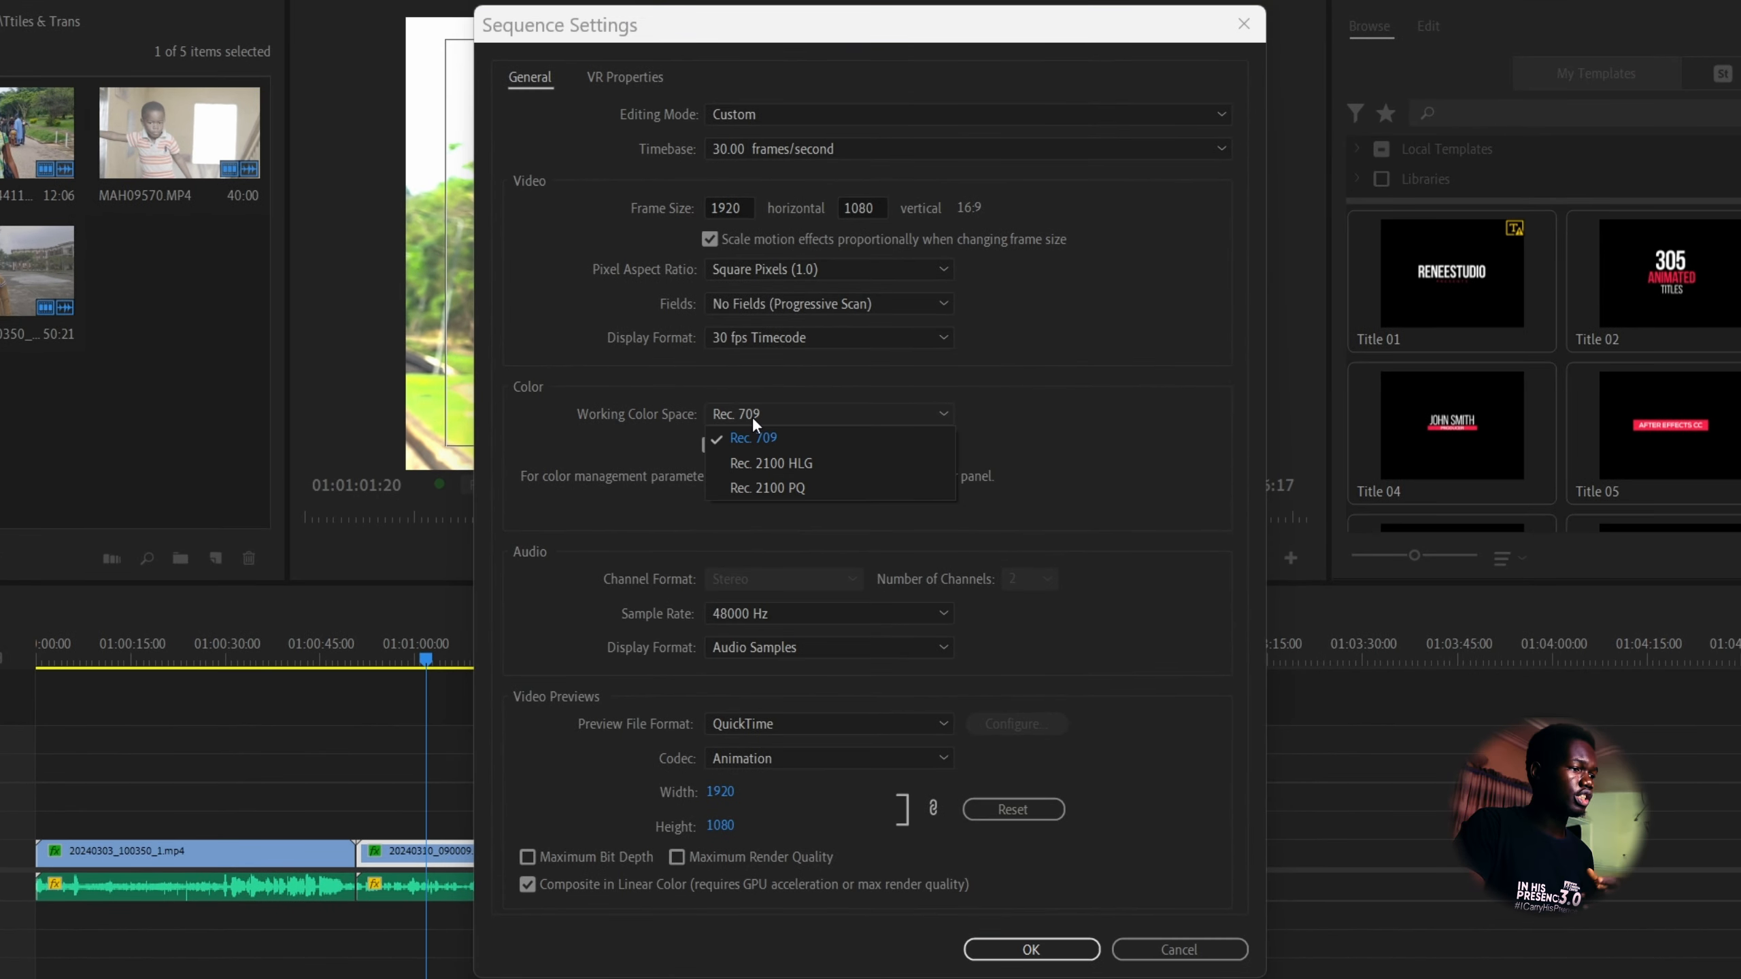
pyautogui.click(807, 489)
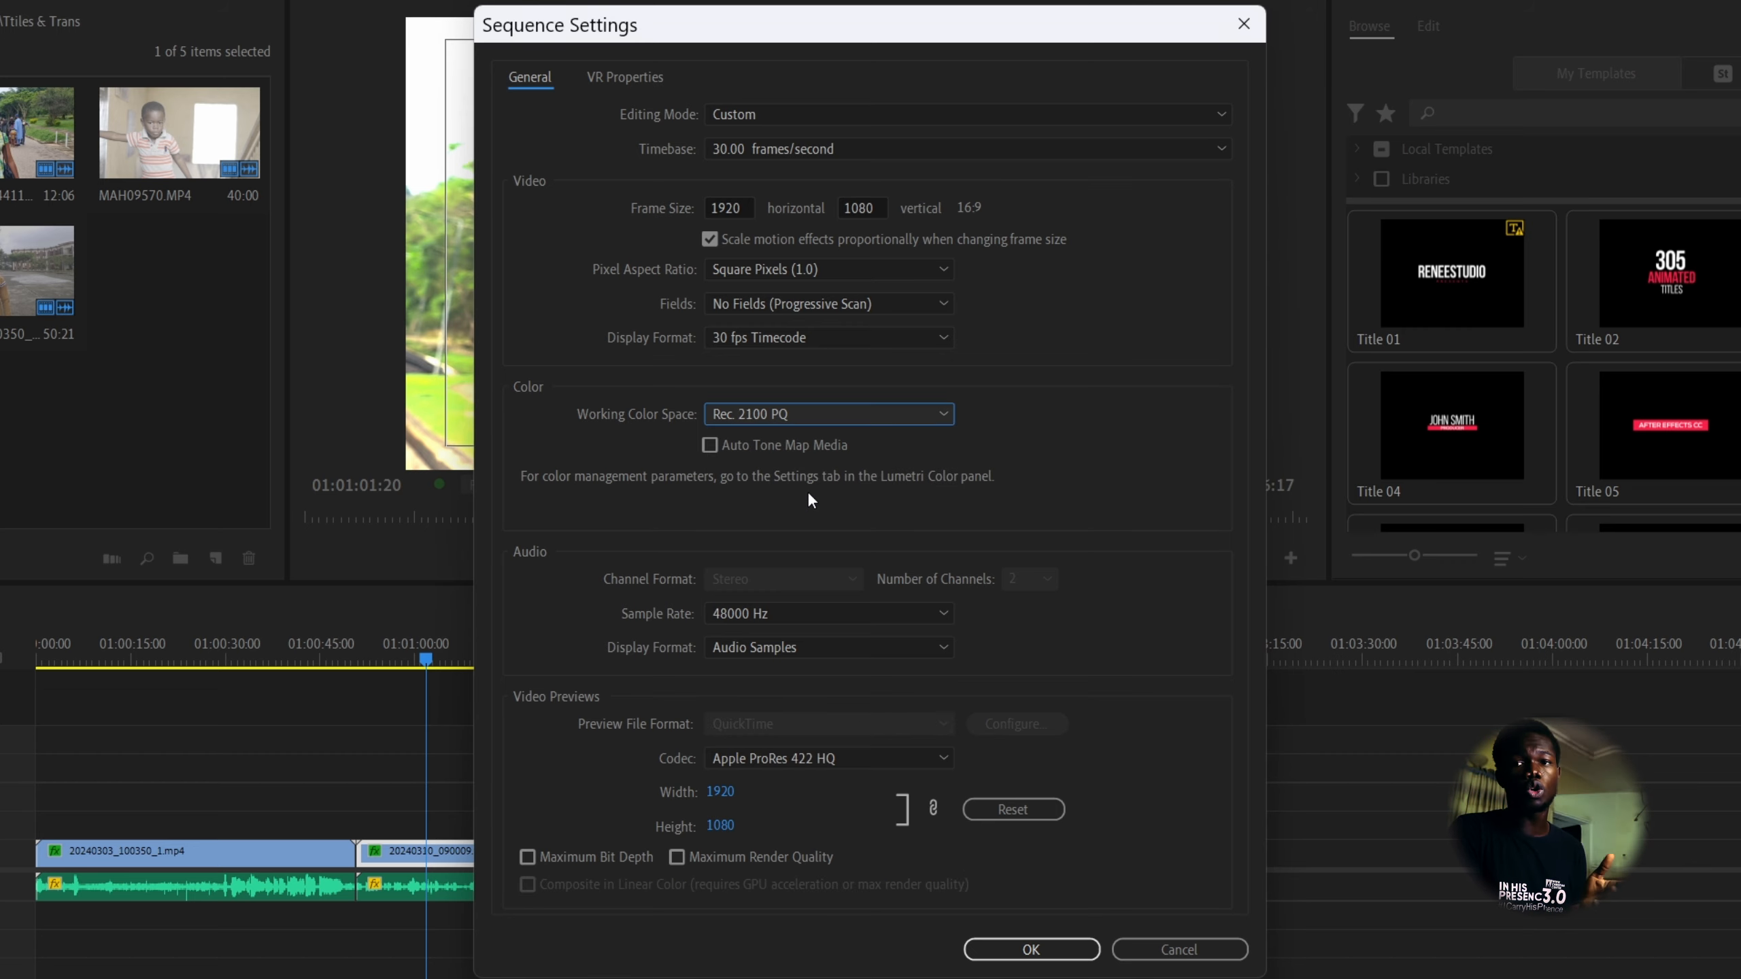
pyautogui.click(741, 445)
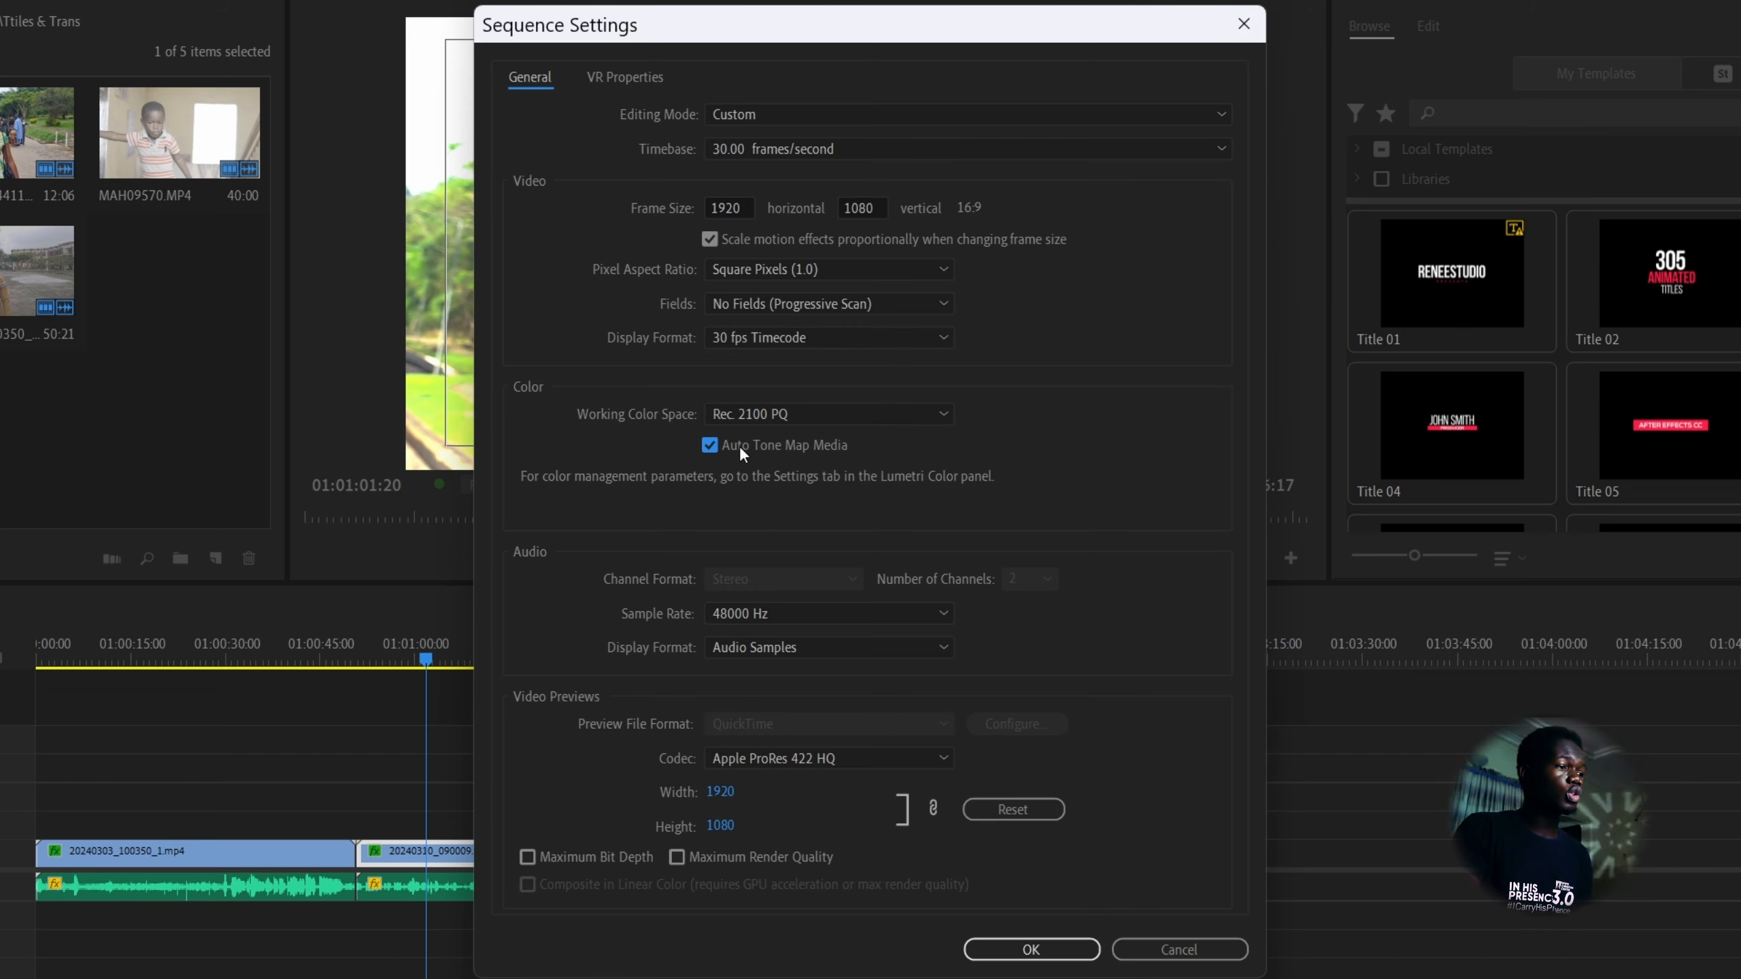
pyautogui.click(1035, 949)
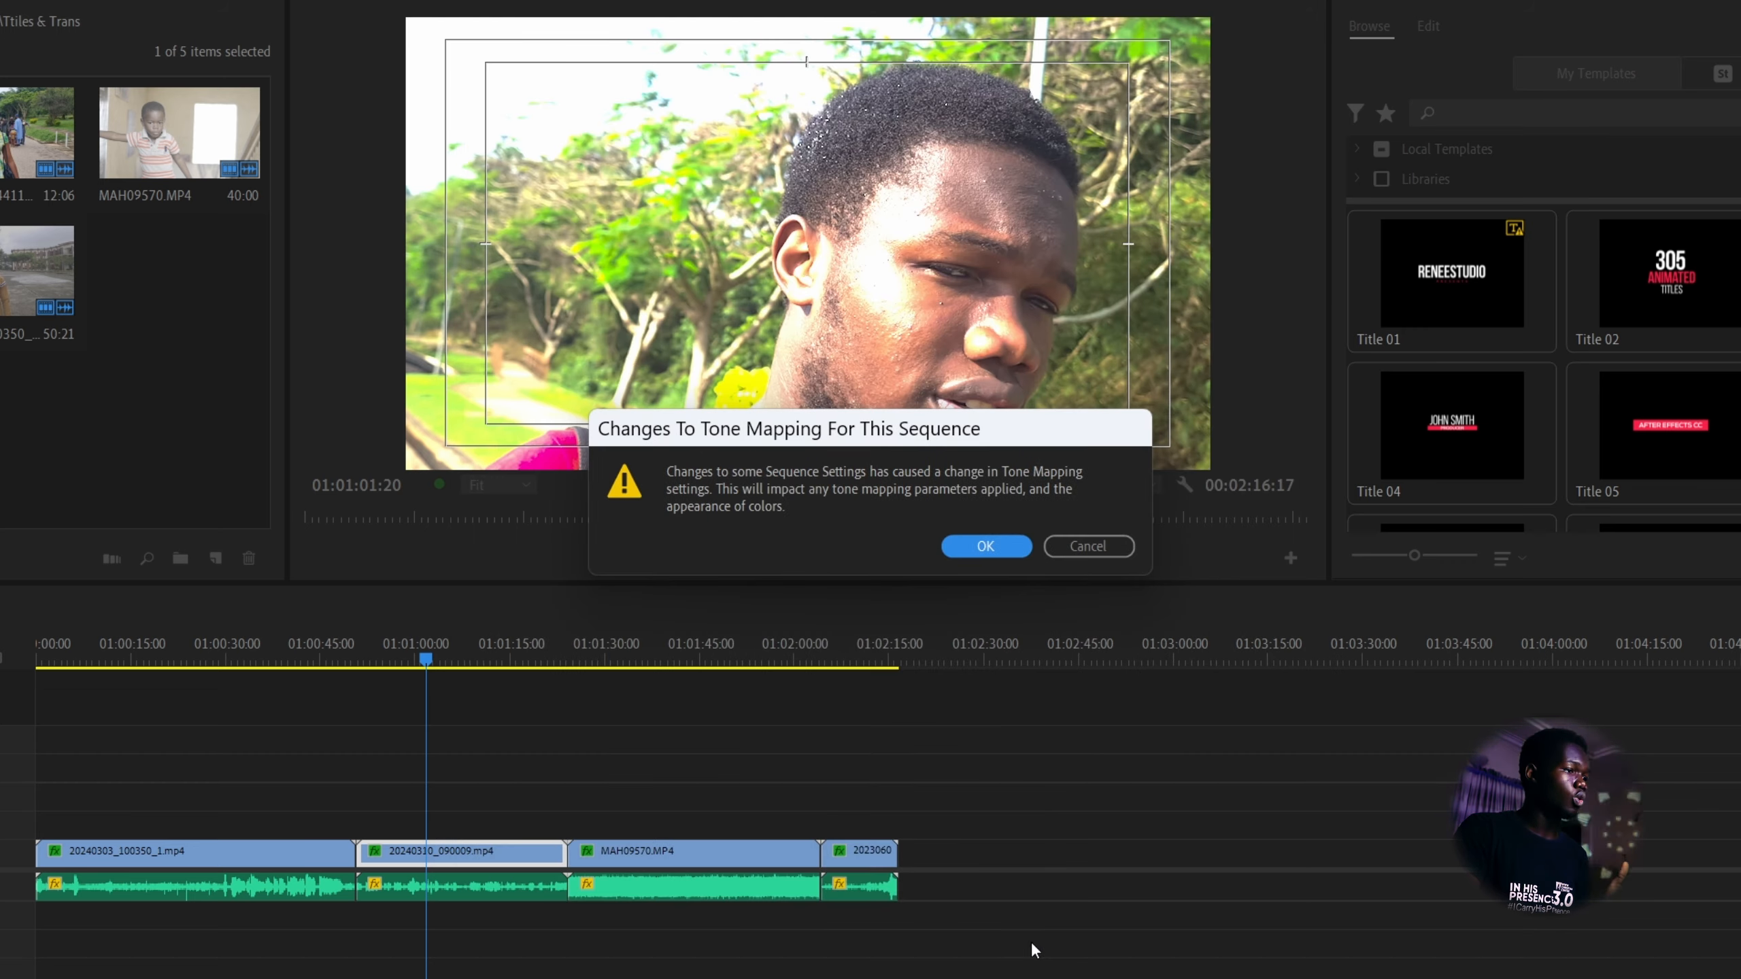
pyautogui.click(964, 541)
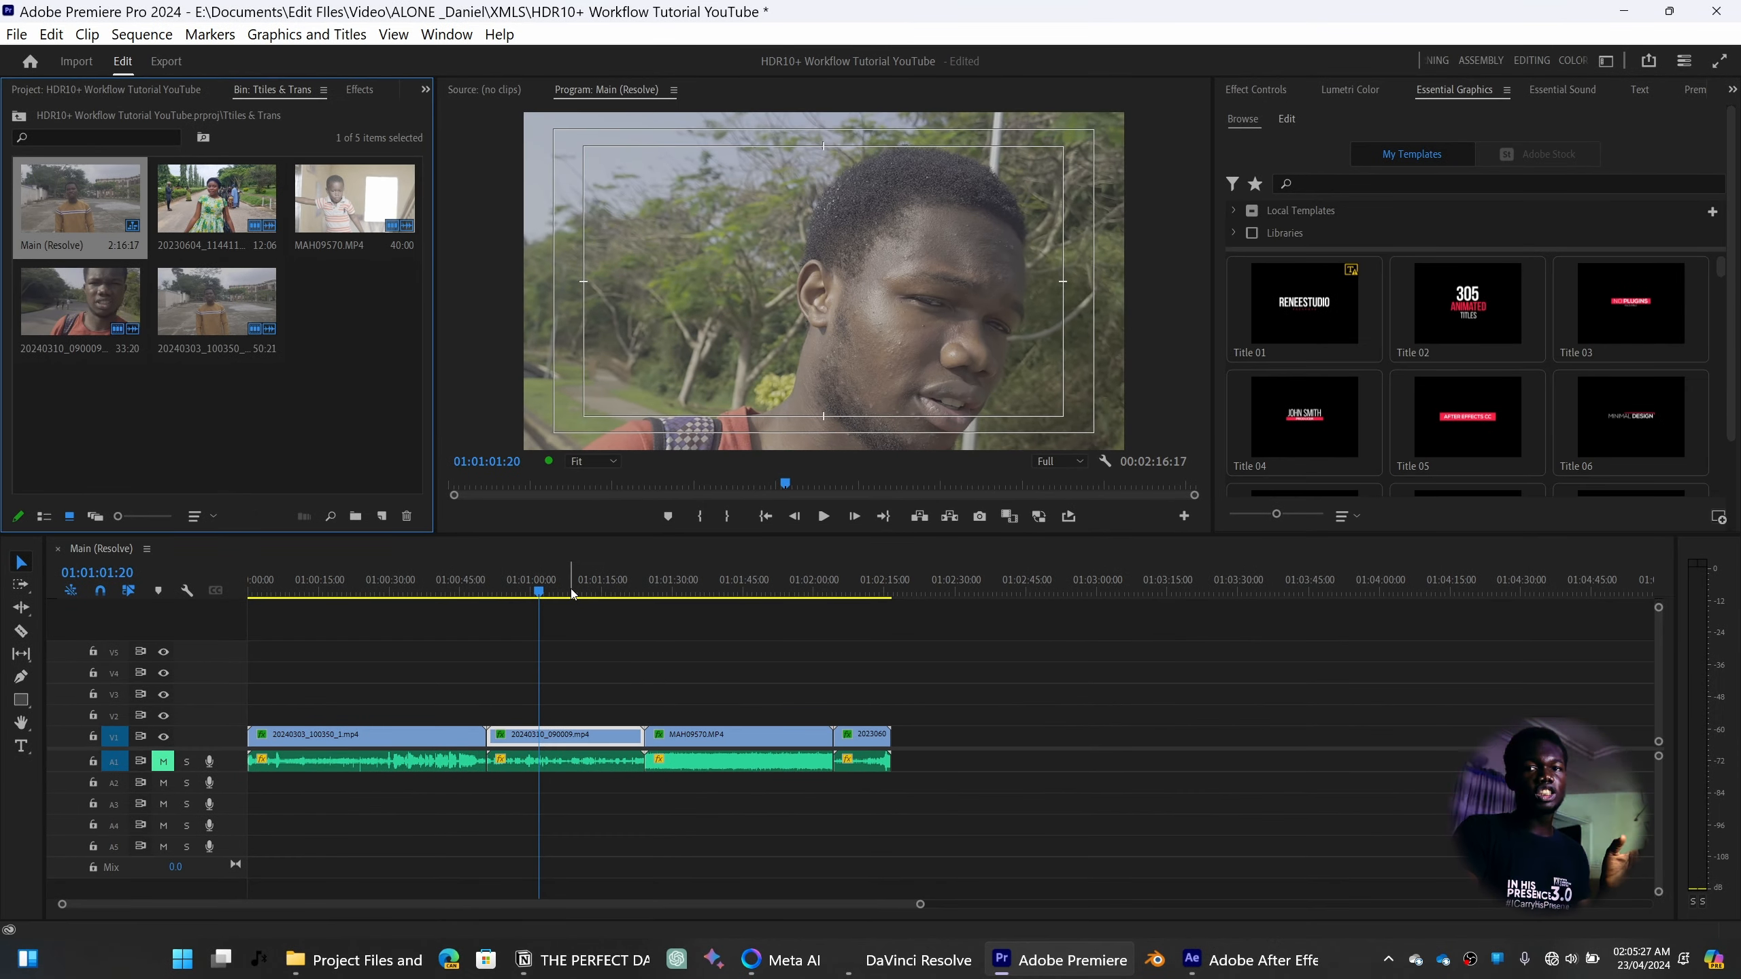
# Compare the 20240310_090009.mp4 frame with its ungraded version in DaVinci Resolve, return to Premiere Pro, and check the first clip
pyautogui.moveTo(573, 594); pyautogui.dragTo(557, 591)
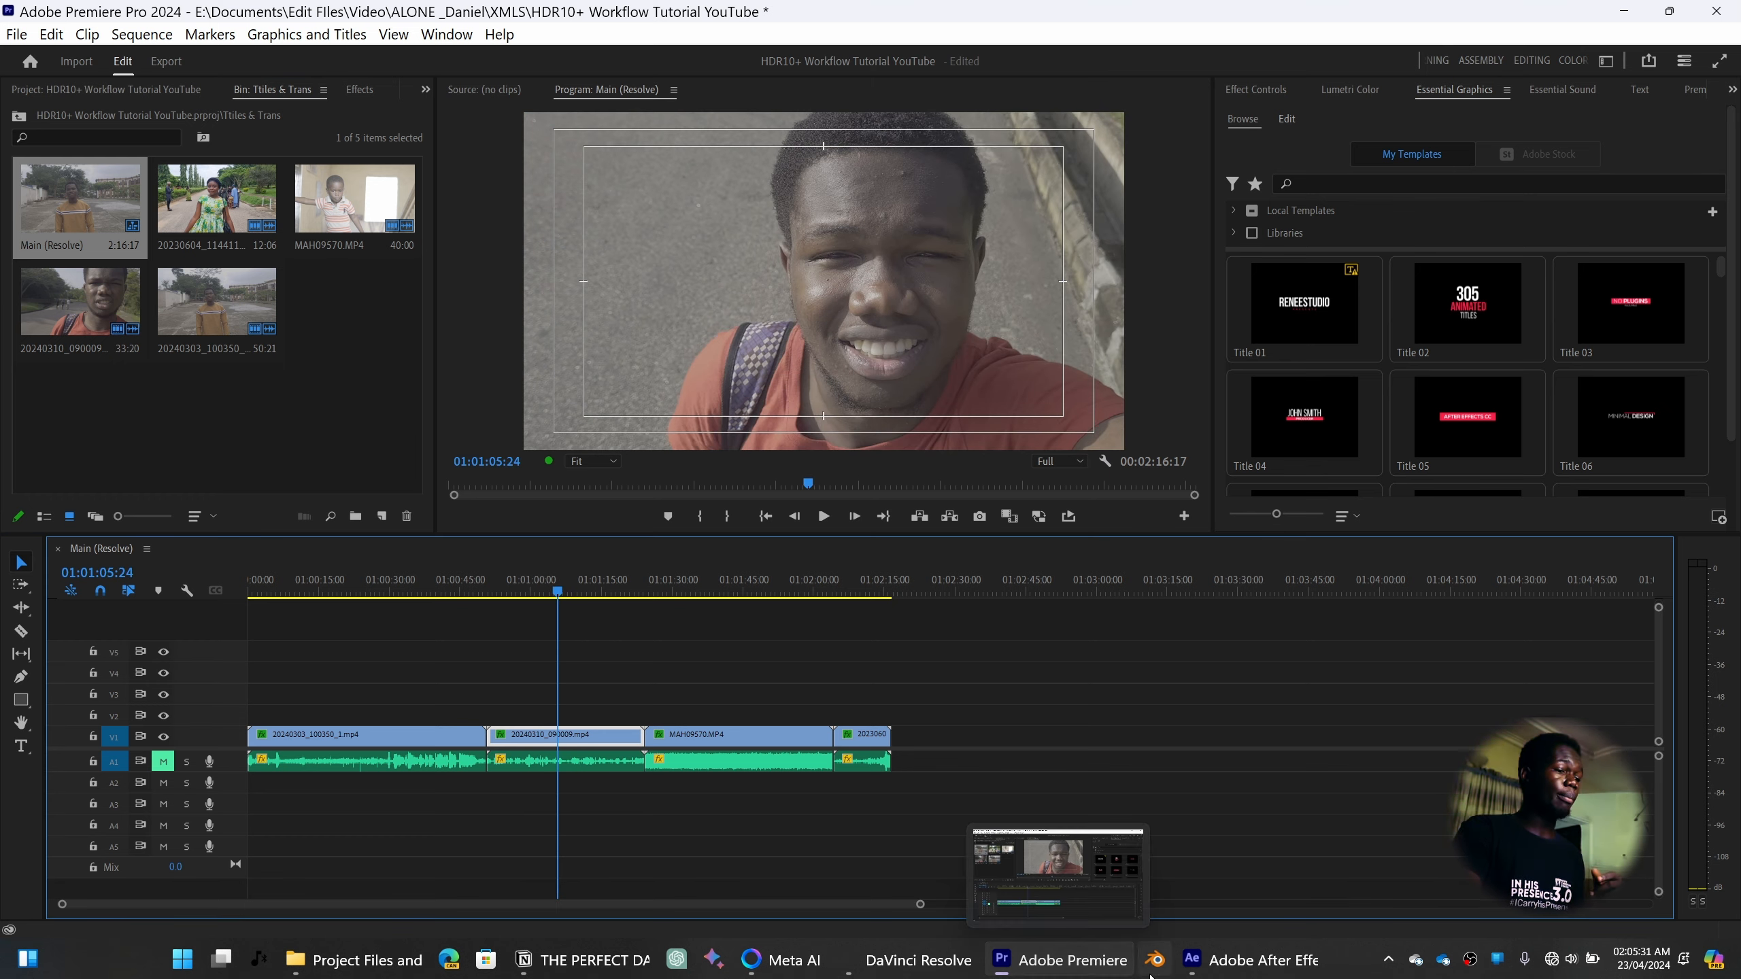
pyautogui.click(911, 960)
pyautogui.hotkey('shift', 'd')
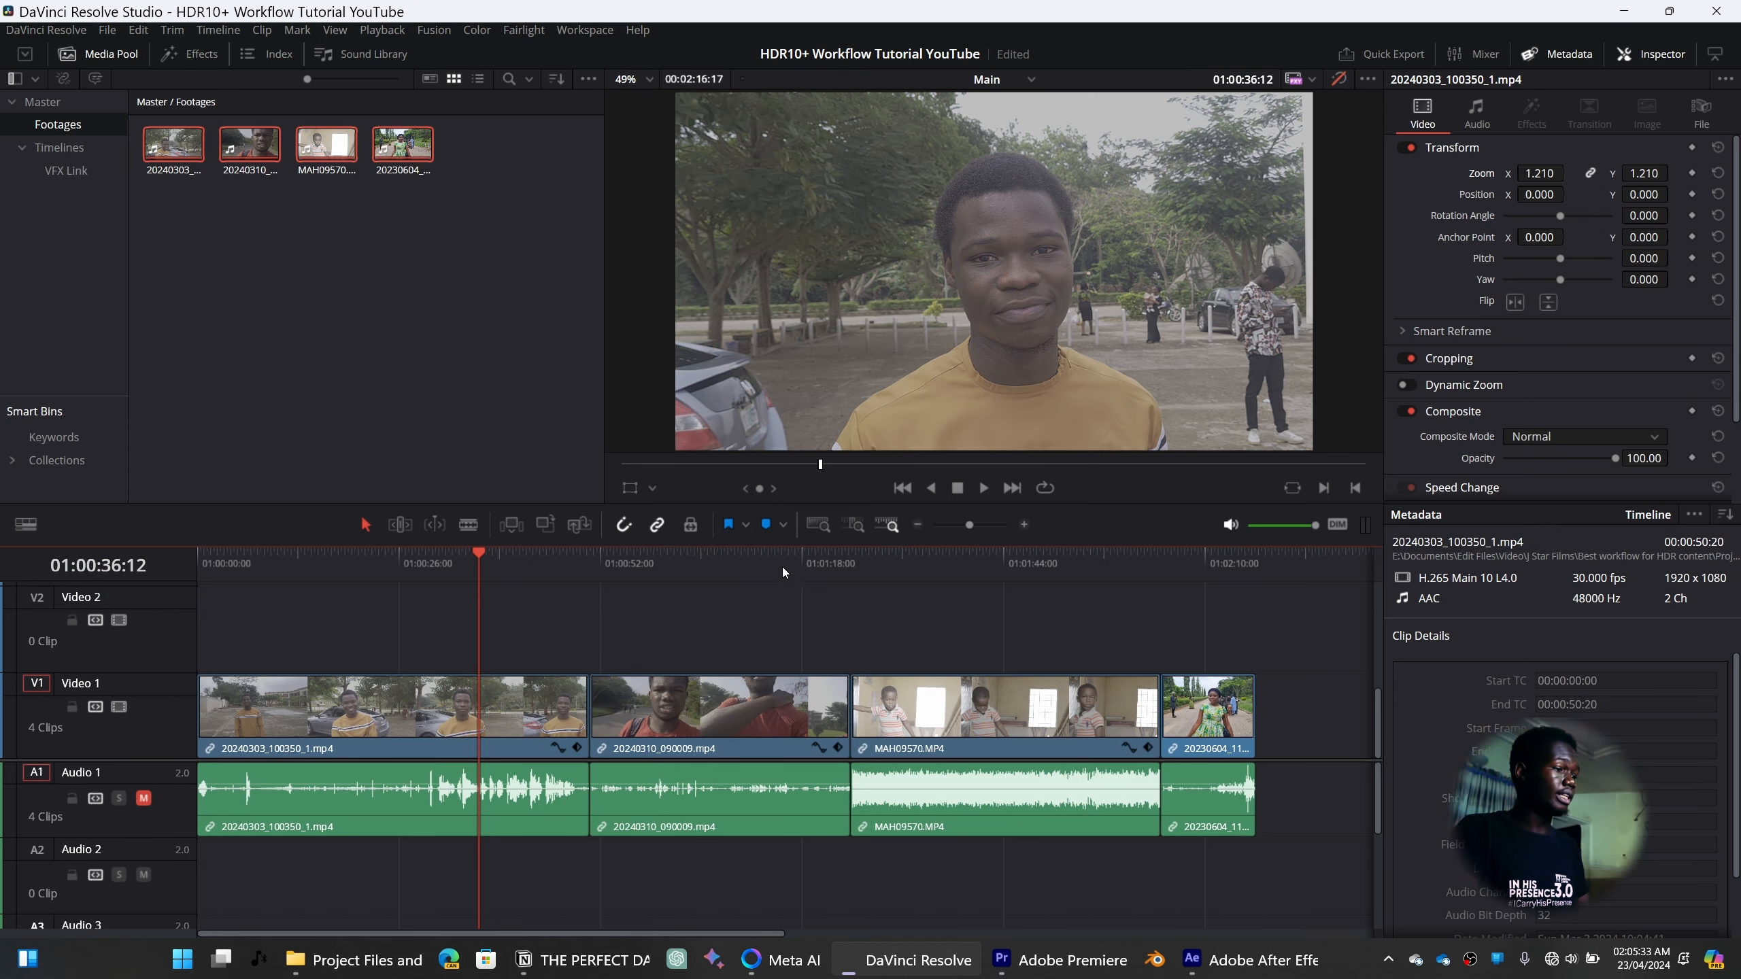
pyautogui.moveTo(717, 569)
pyautogui.mouseDown()
pyautogui.moveTo(693, 568)
pyautogui.moveTo(710, 563)
pyautogui.mouseUp()
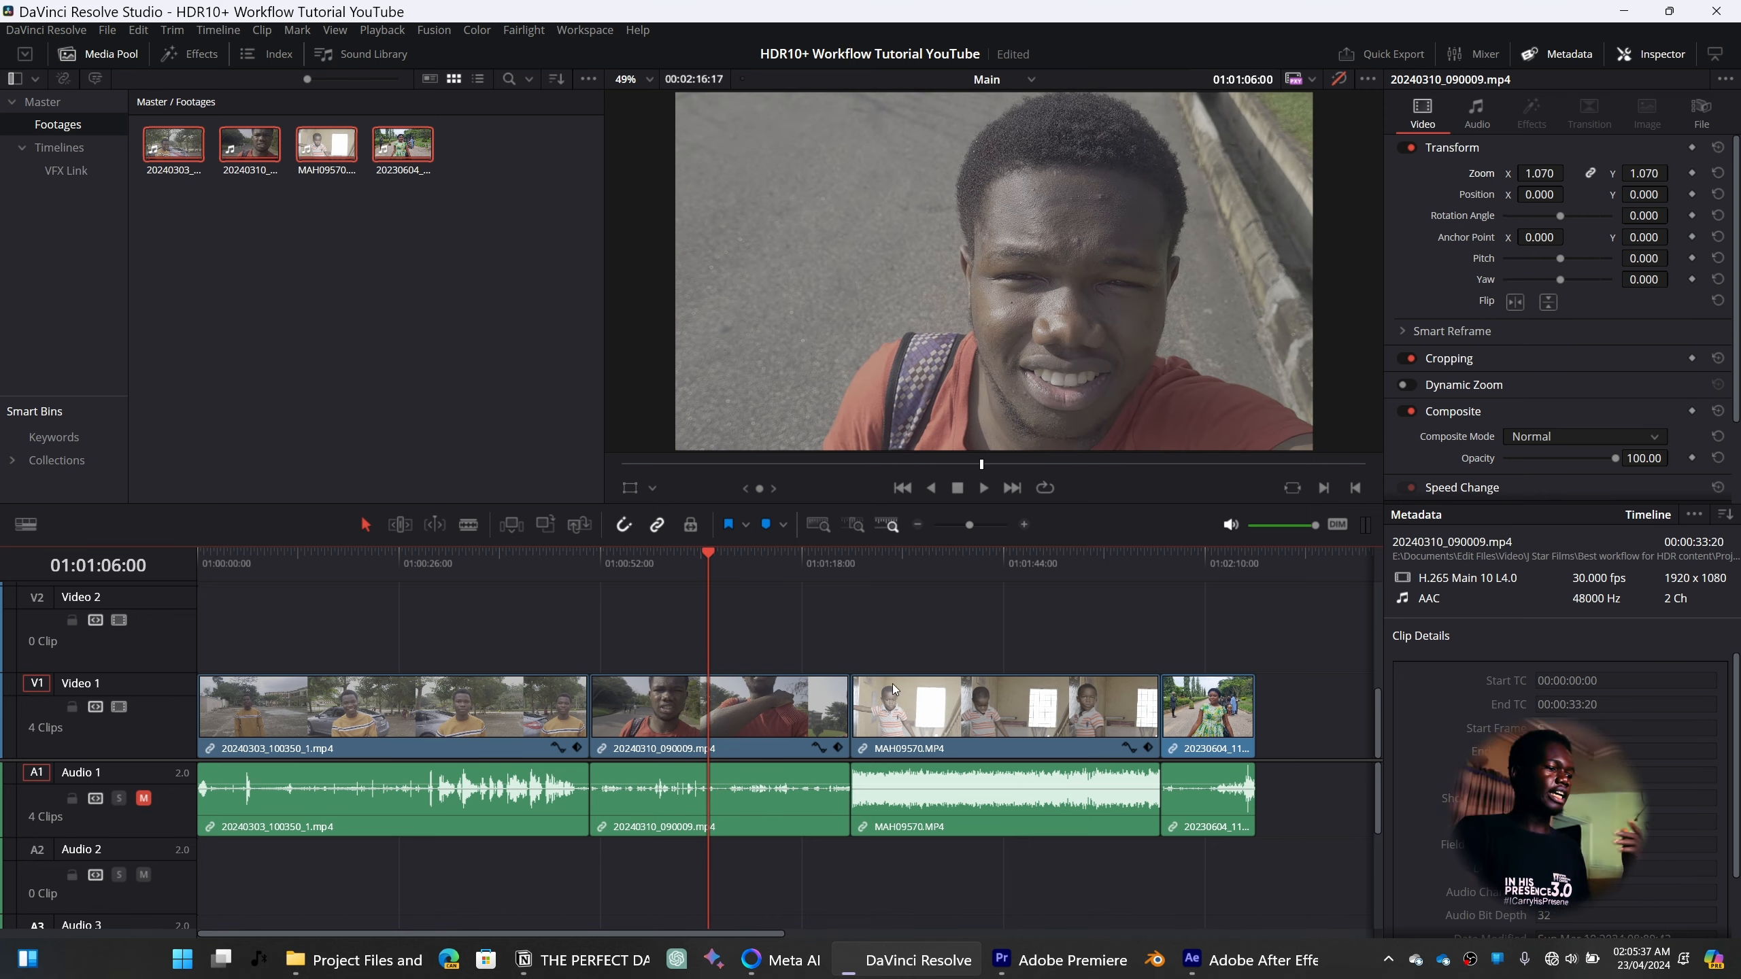
pyautogui.click(1069, 959)
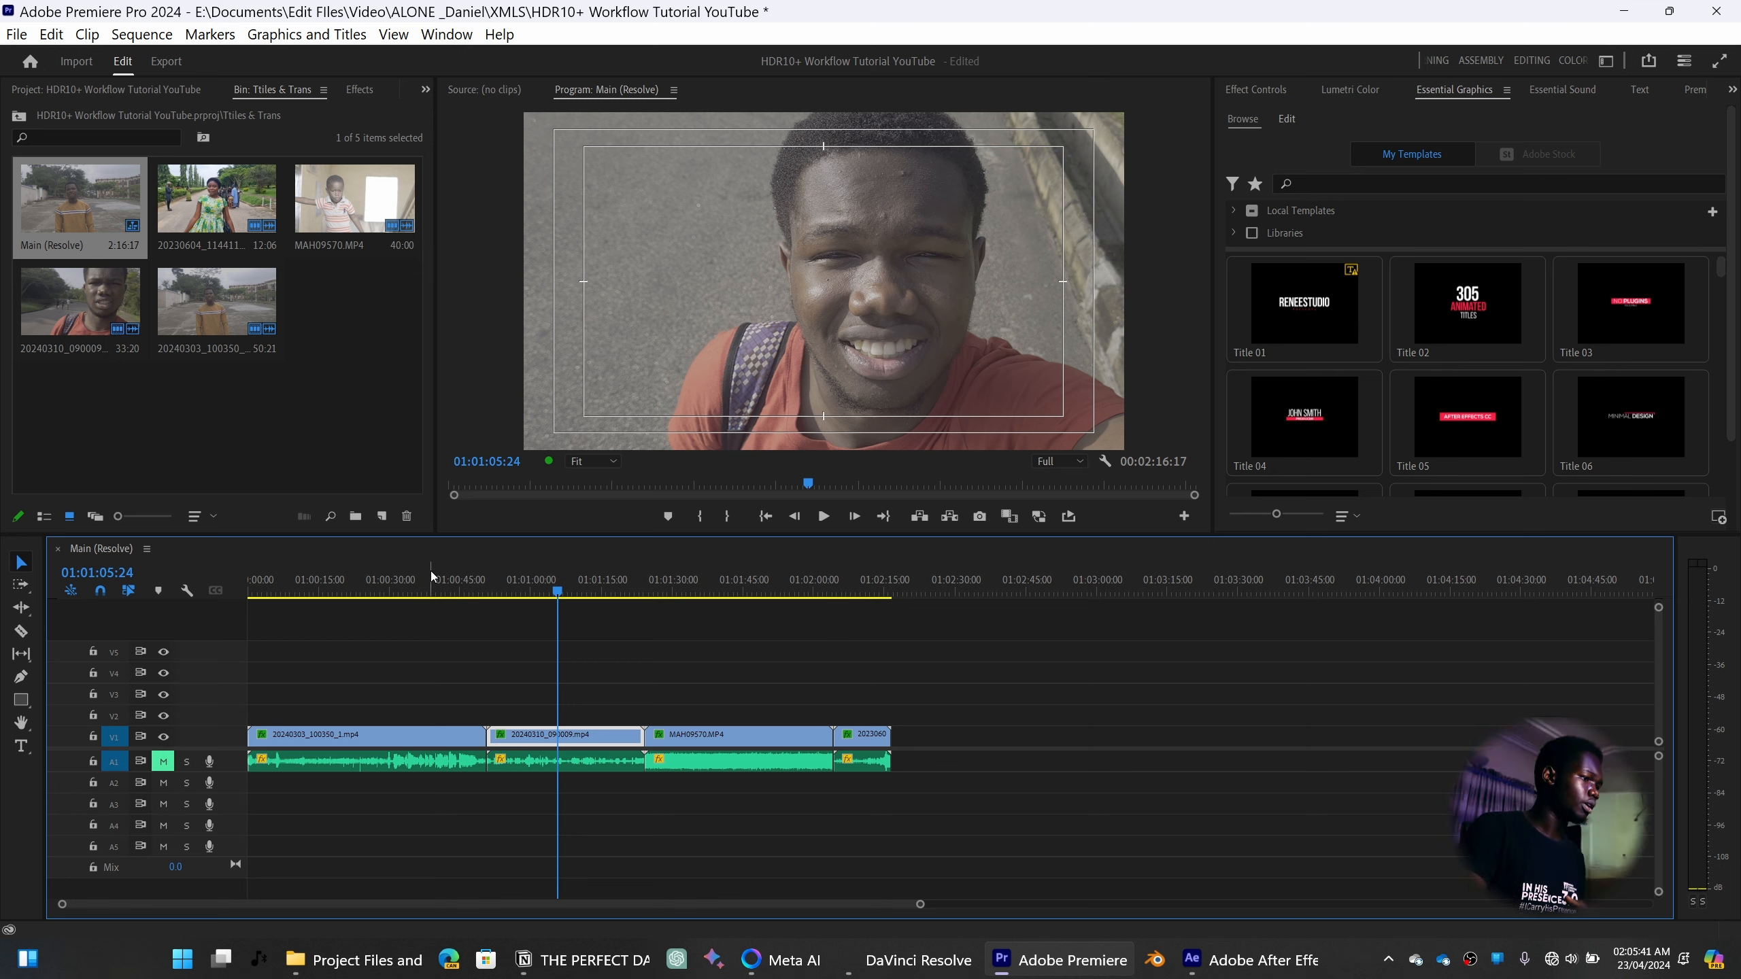
pyautogui.moveTo(482, 580); pyautogui.dragTo(369, 594)
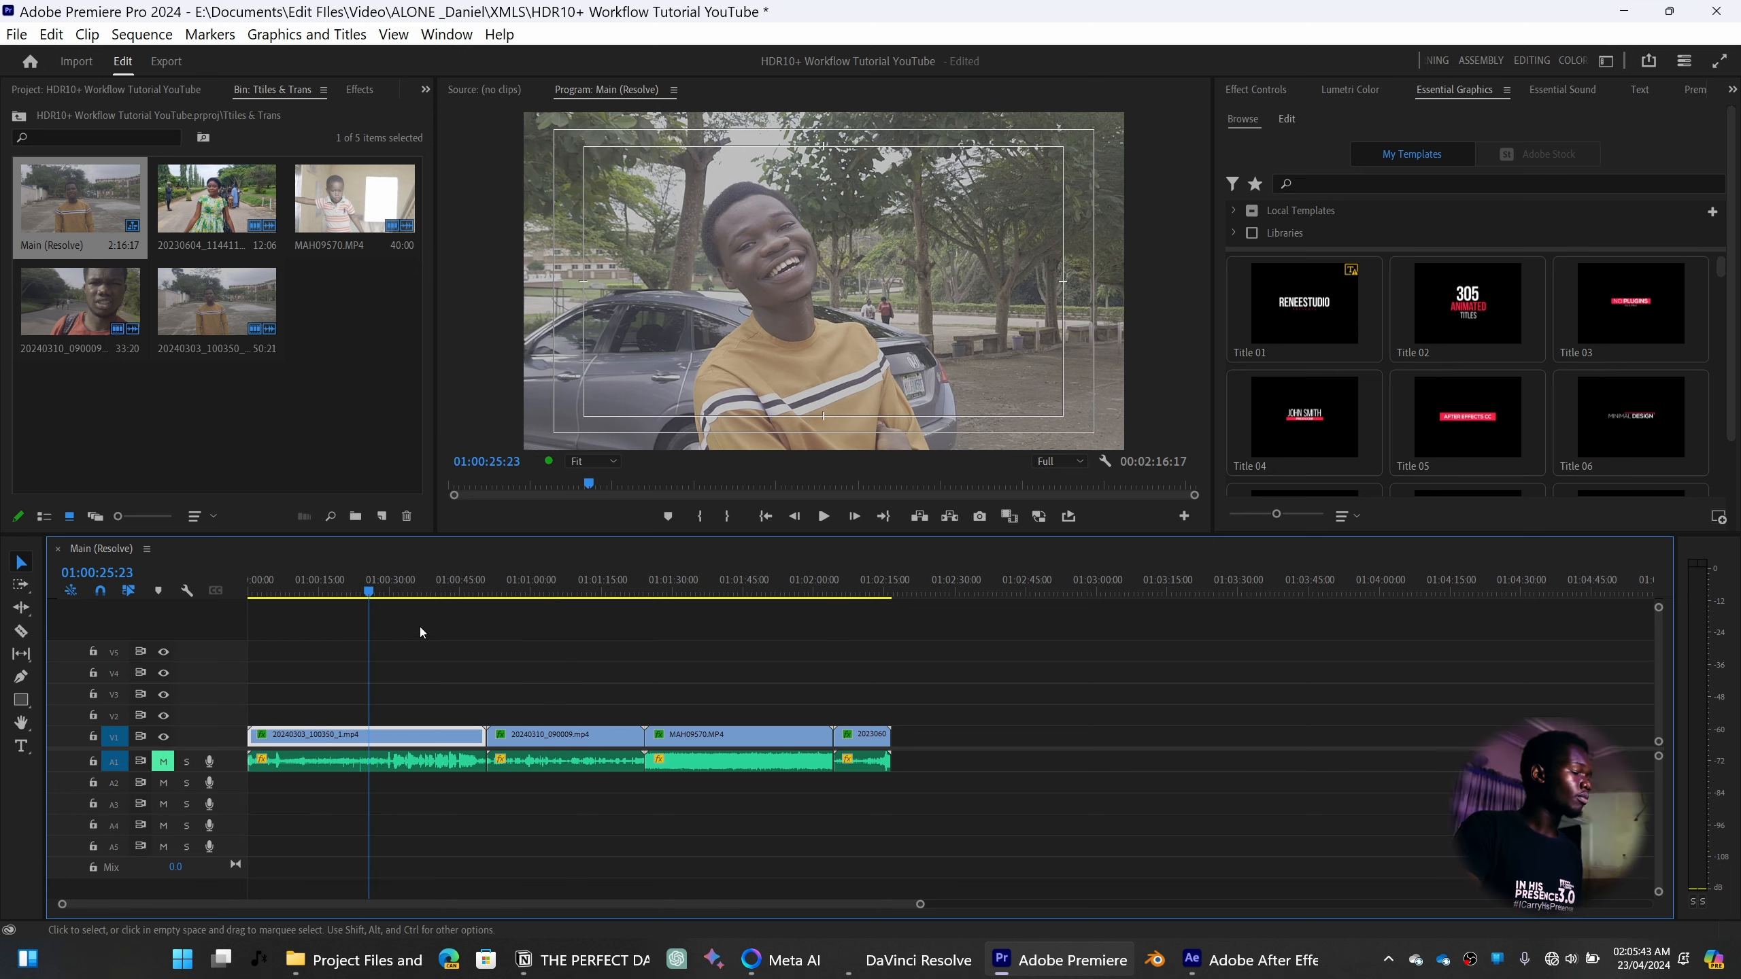
# Add a title with the person's name at 01:00:16:07 in Tw Cen MT Condensed Extra Bold, size 221, centered low in frame, and save
pyautogui.hotkey('ctrl', 's')
pyautogui.click(324, 591)
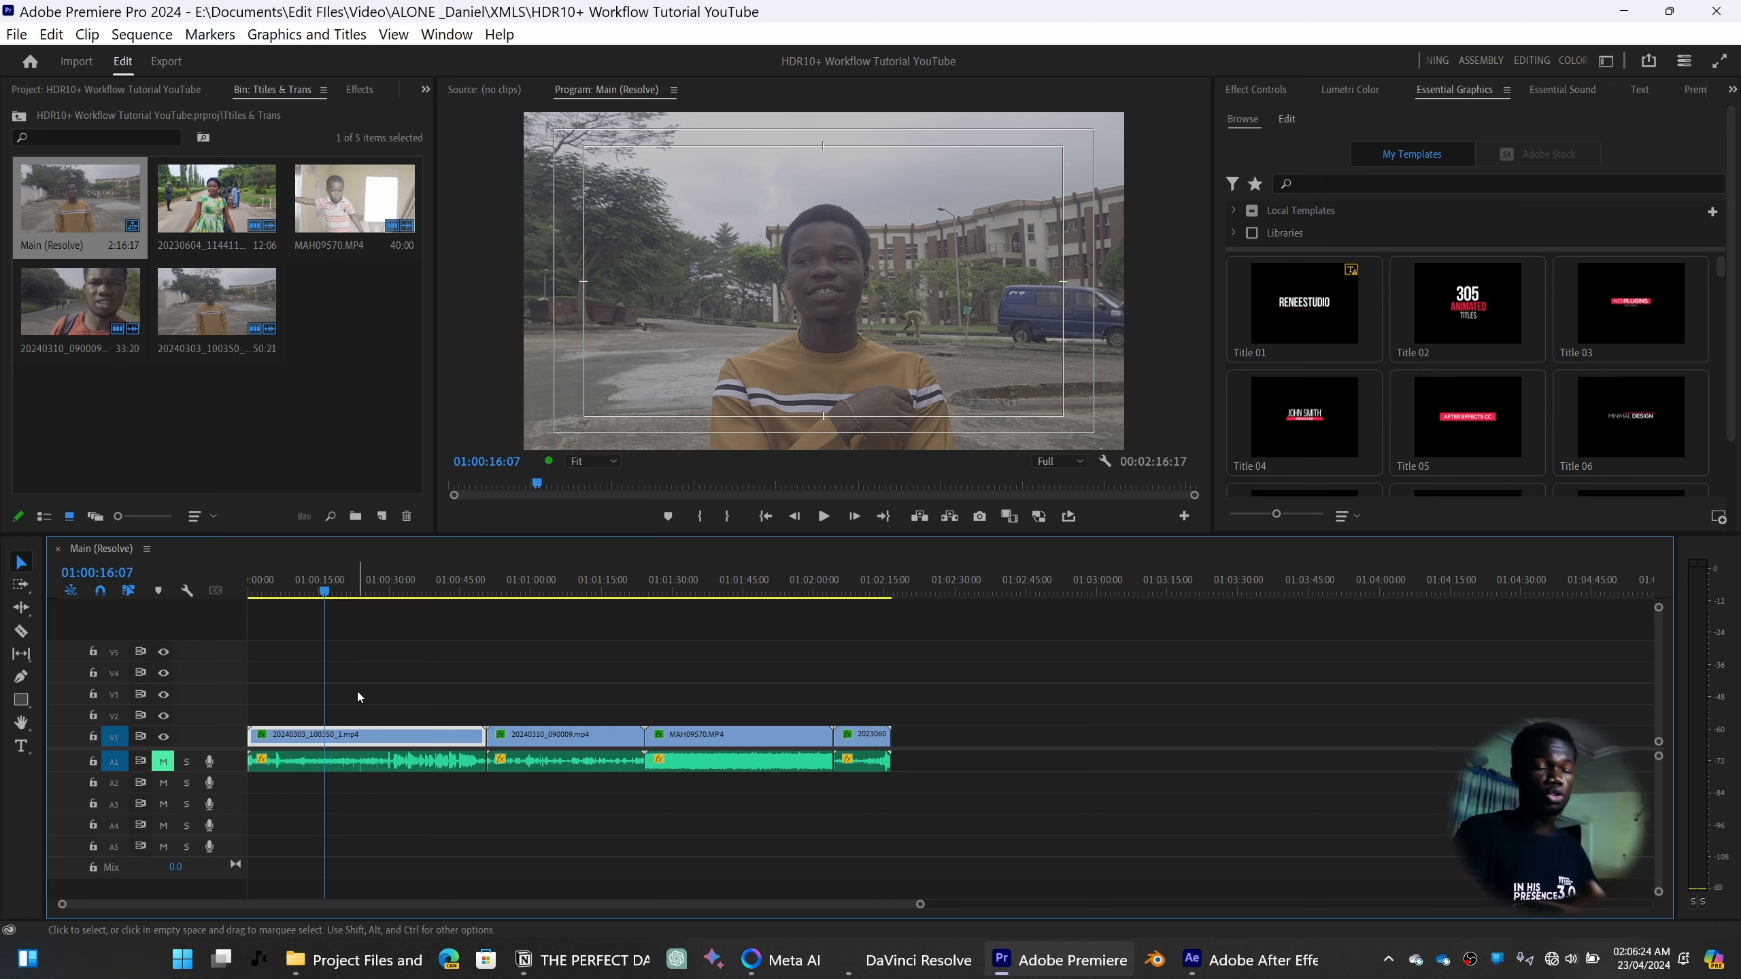
pyautogui.hotkey('ctrl', 't')
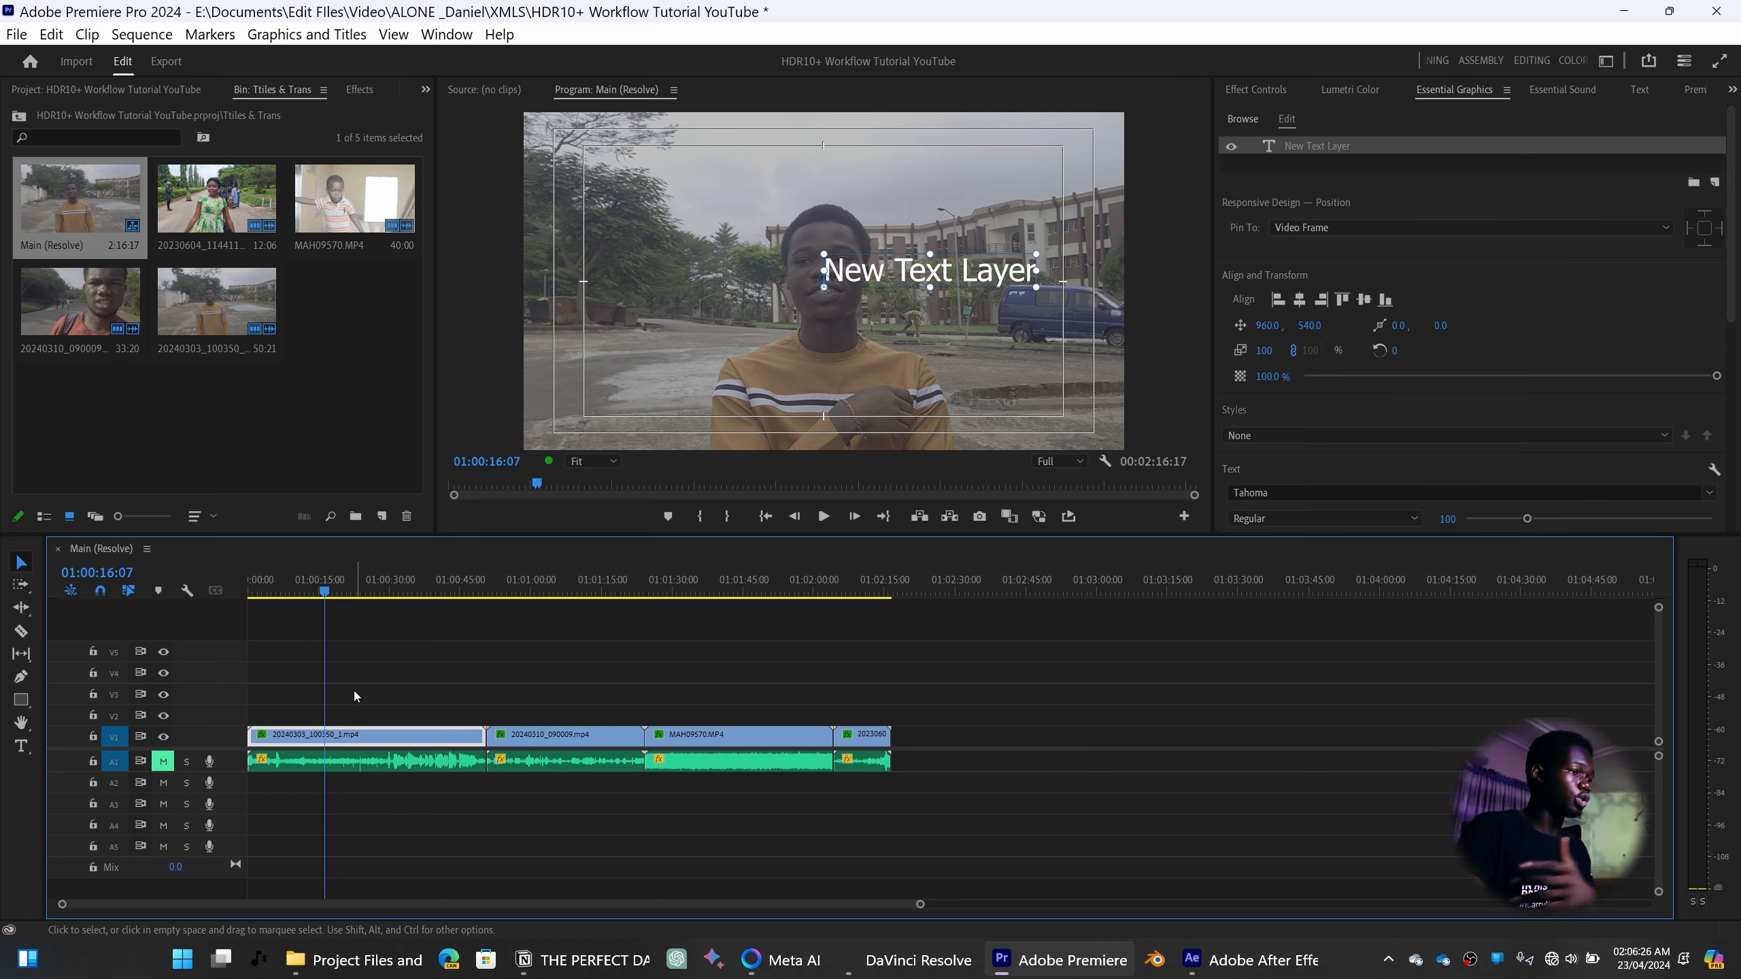
pyautogui.doubleClick(987, 276)
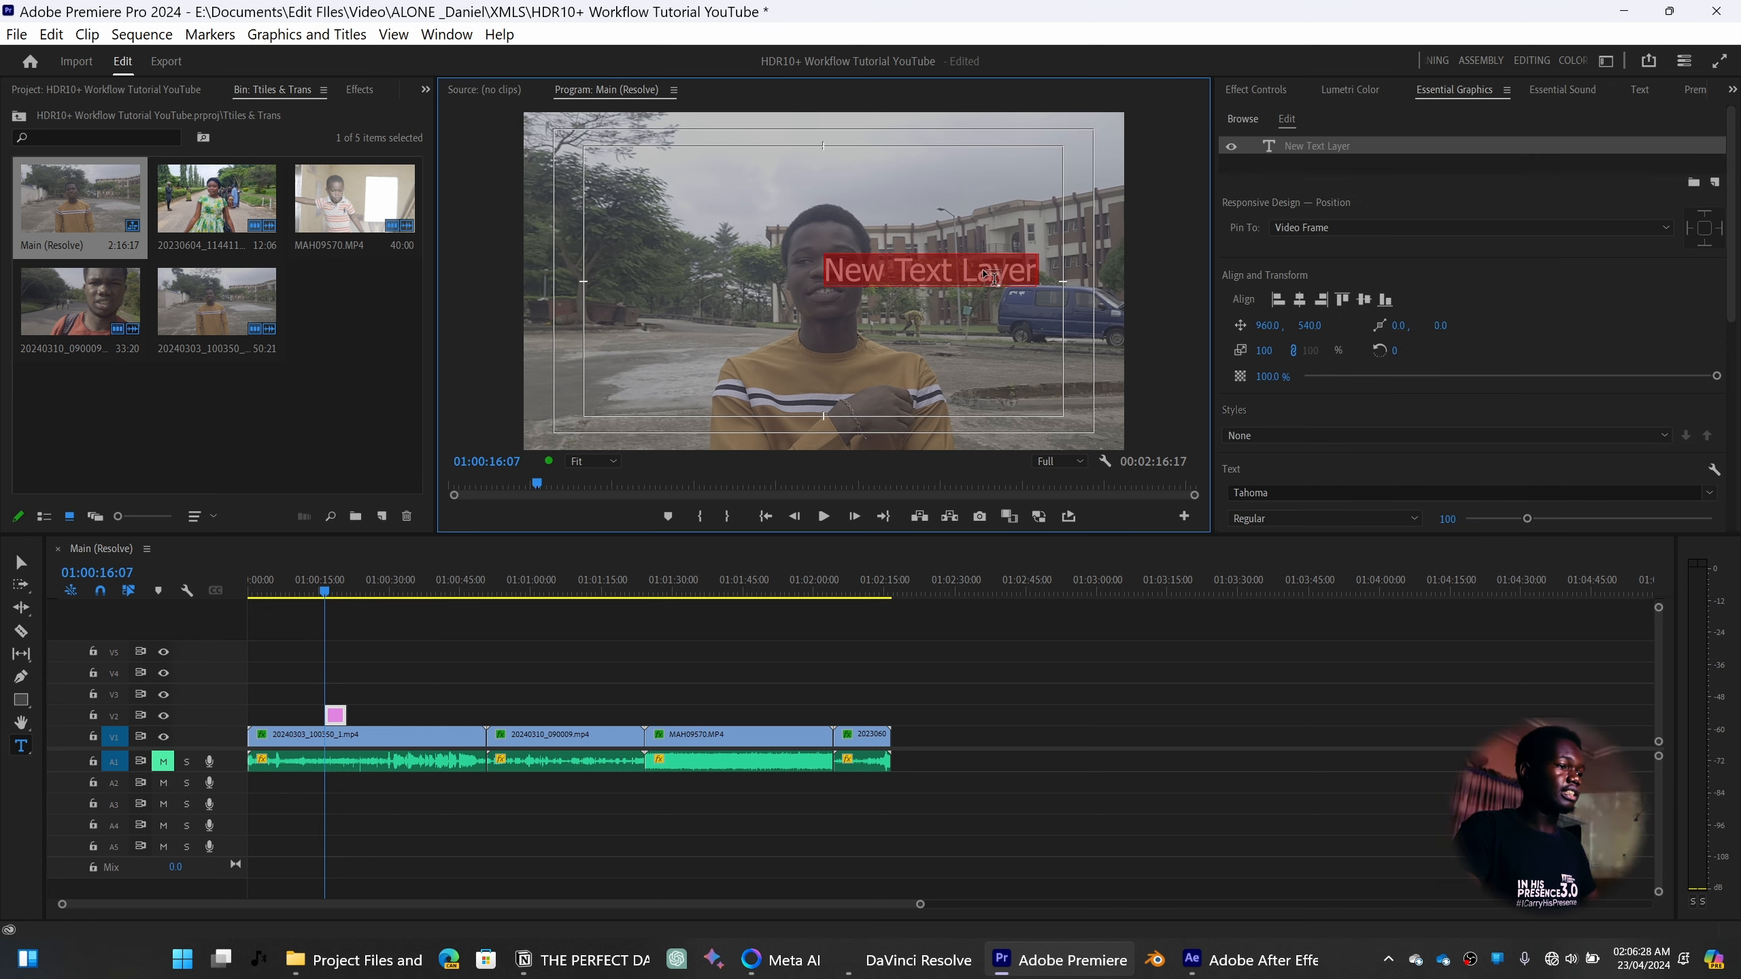
pyautogui.write('Nengi')
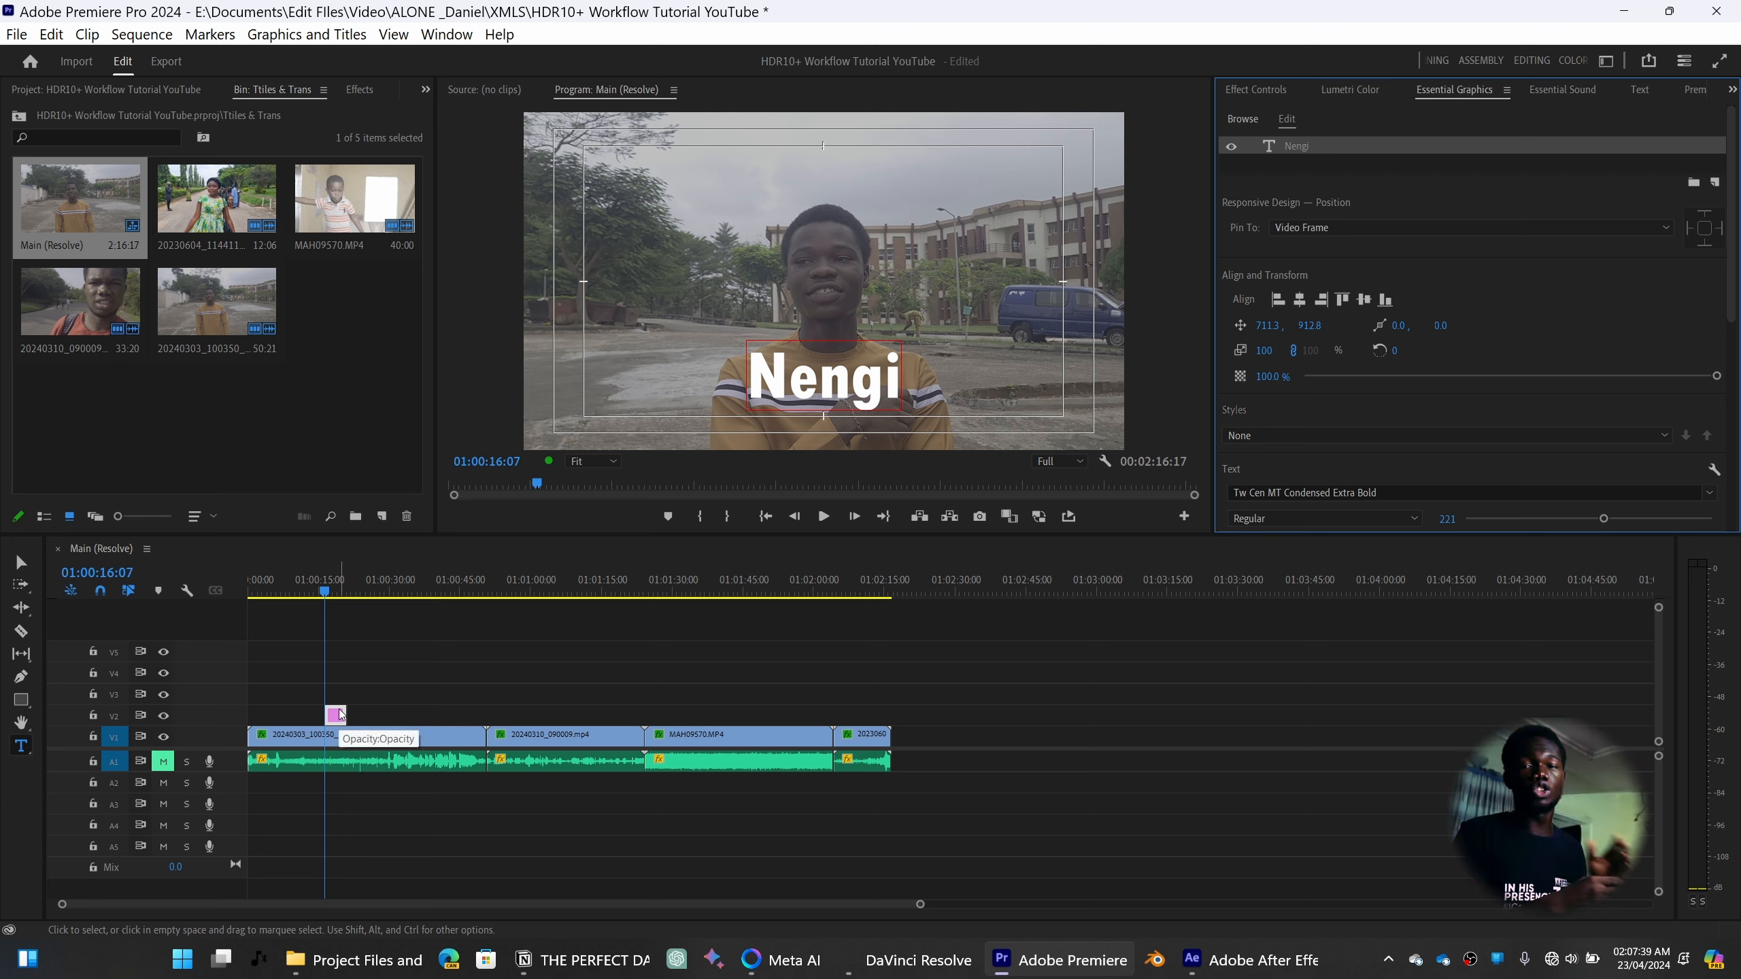
pyautogui.hotkey('ctrl', 's')
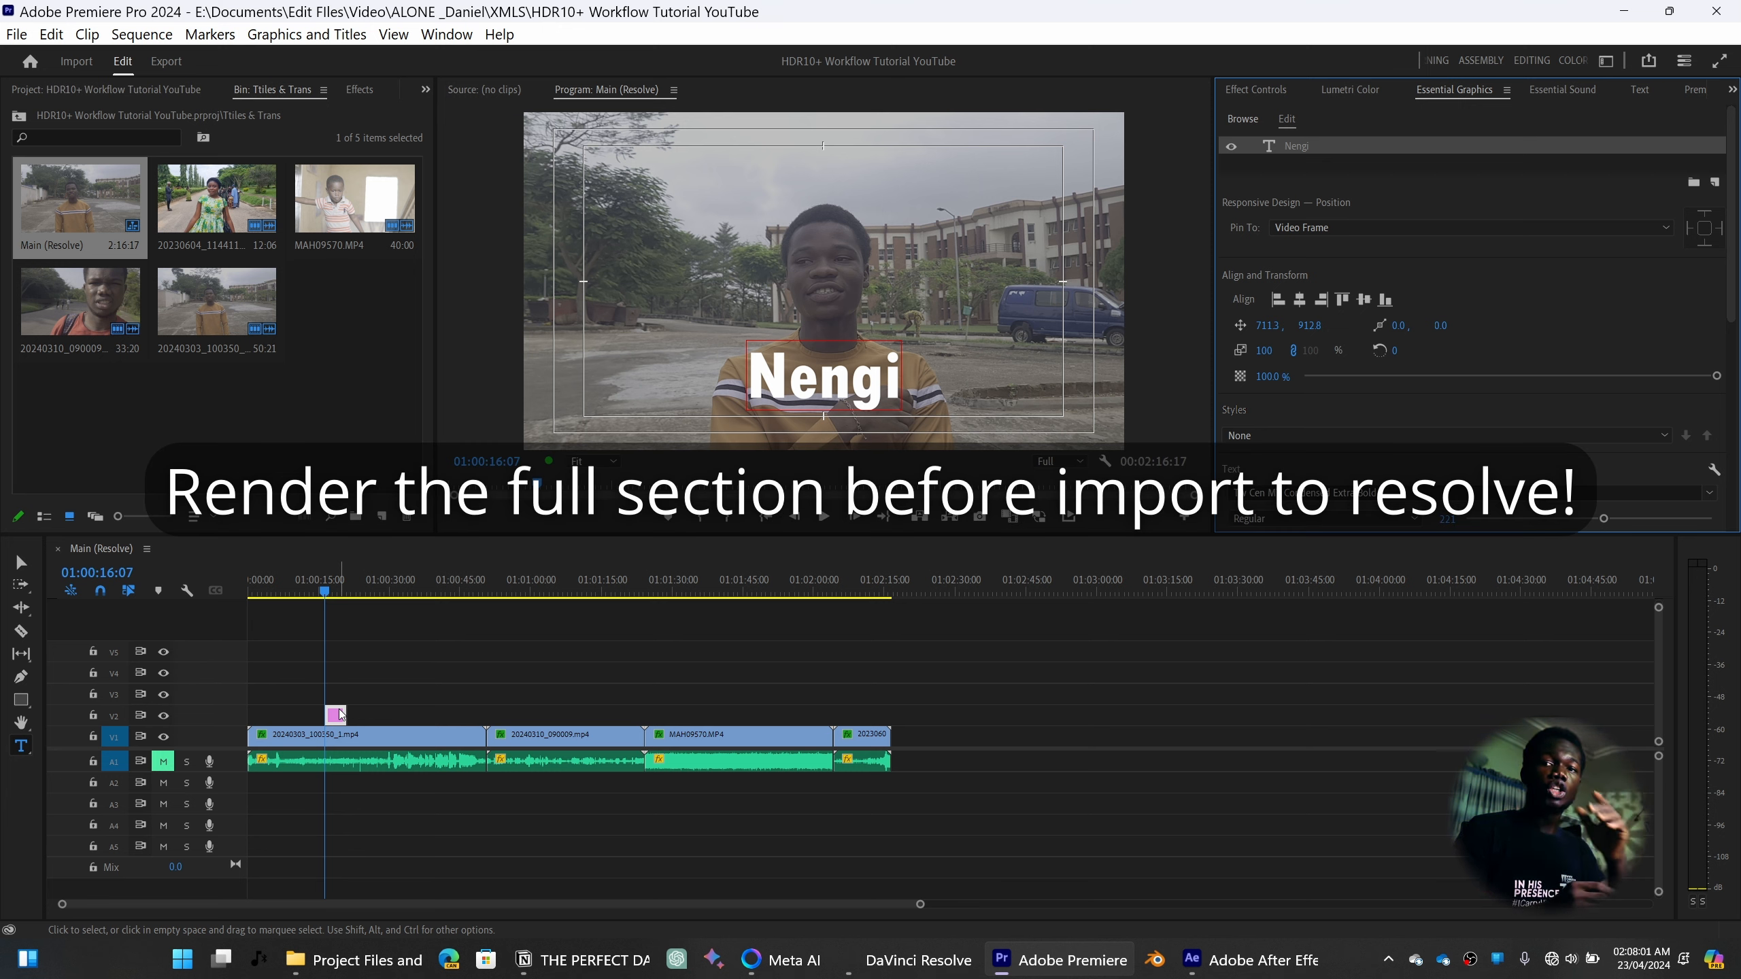
# Apply the FI: Spin Motion Impacts transition between clips 20240303_100350_1.mp4 and 20240310_090009.mp4 and play it back
pyautogui.click(480, 591)
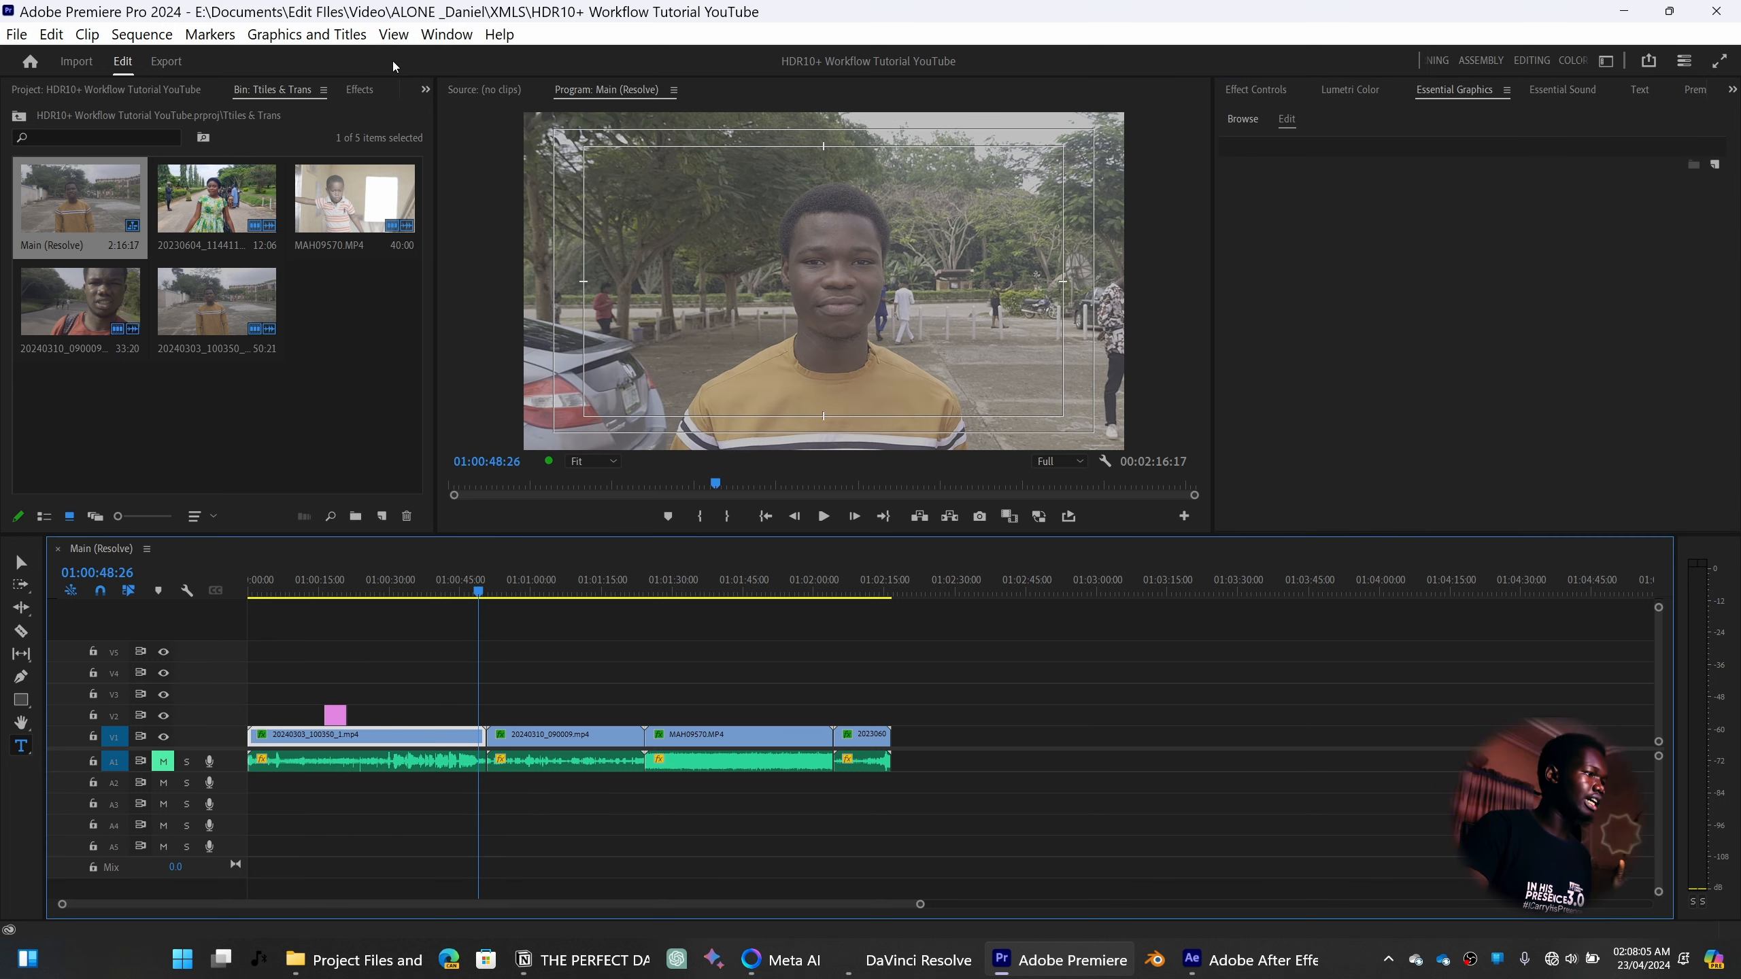
pyautogui.click(361, 88)
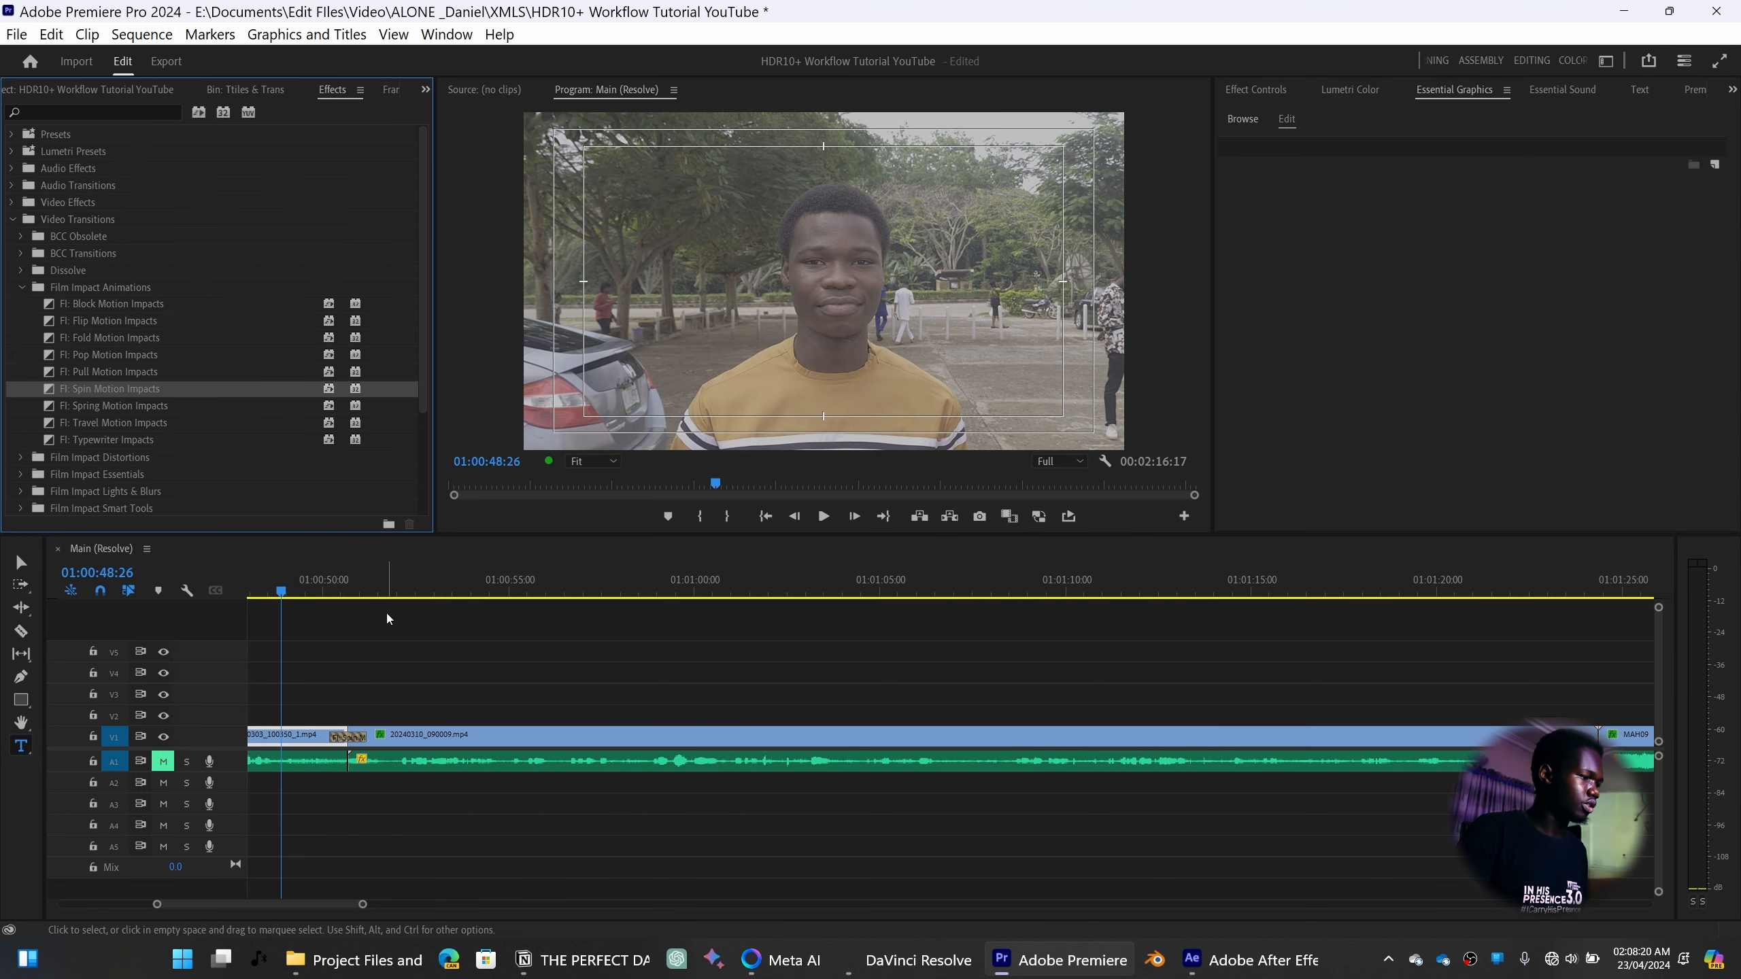
pyautogui.moveTo(388, 594); pyautogui.dragTo(284, 597)
pyautogui.press('space')
pyautogui.scroll(5, 330, 606)
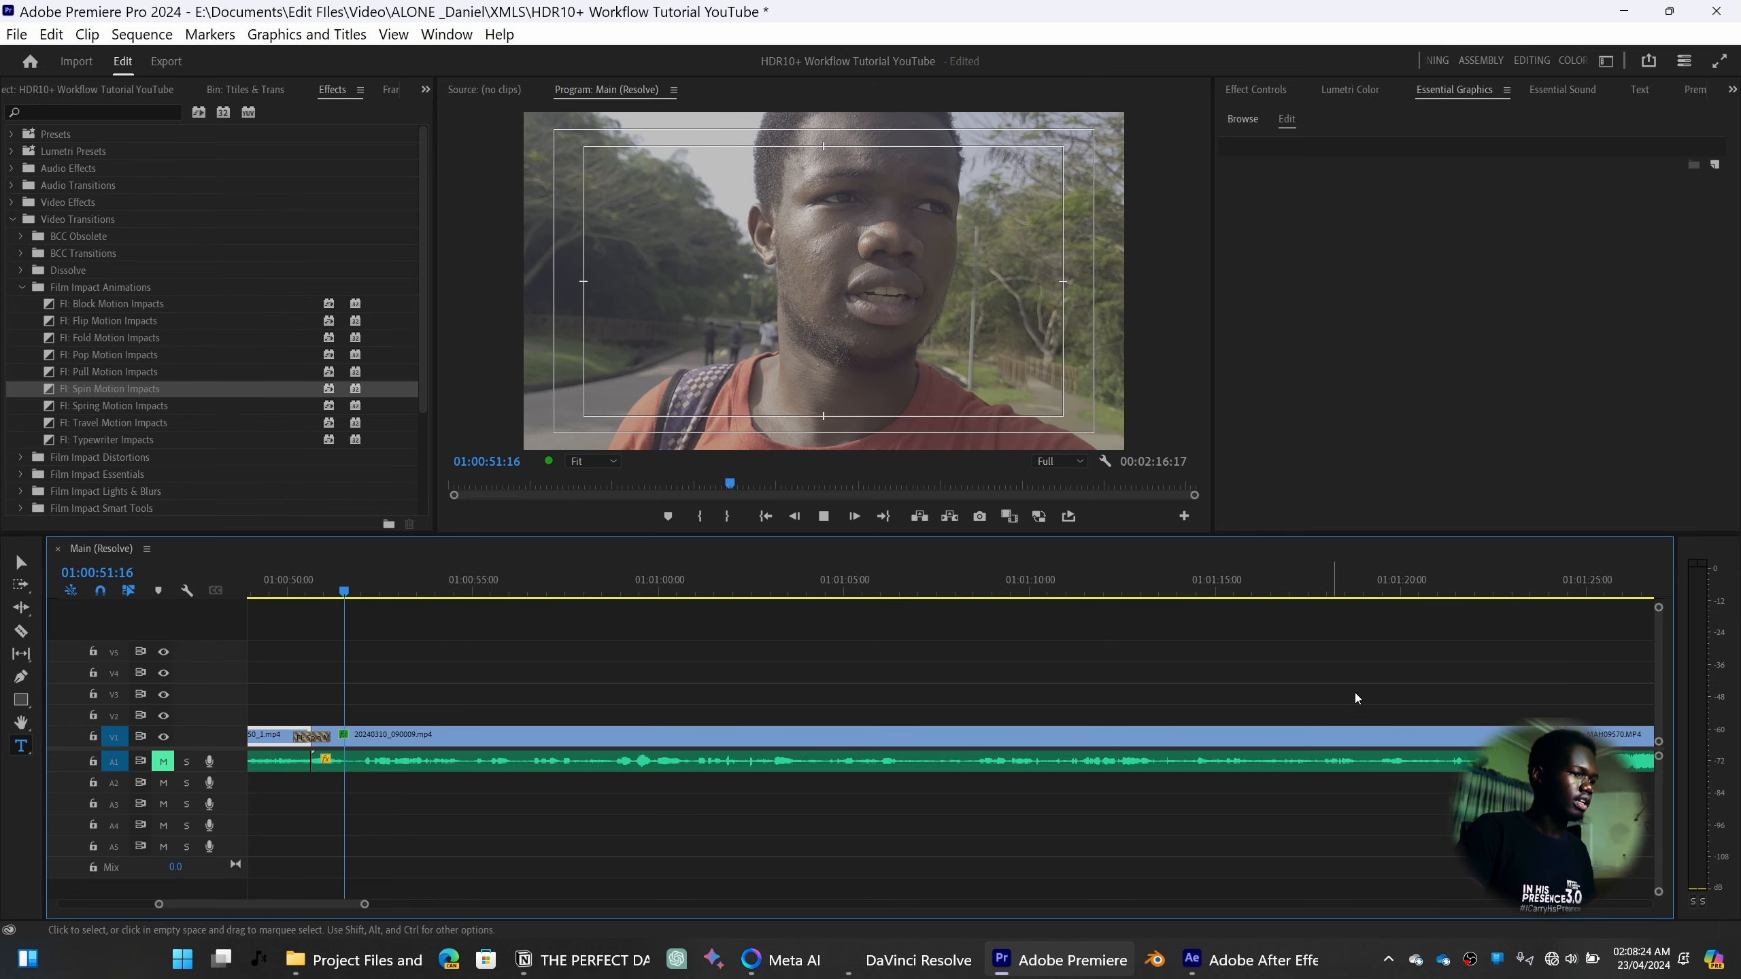
pyautogui.press('space')
# Mark the sequence's Out point at 01:00:51:15, ten frames after the spin transition ends on clip 20240310_090009.mp4
pyautogui.scroll(-2, 927, 690)
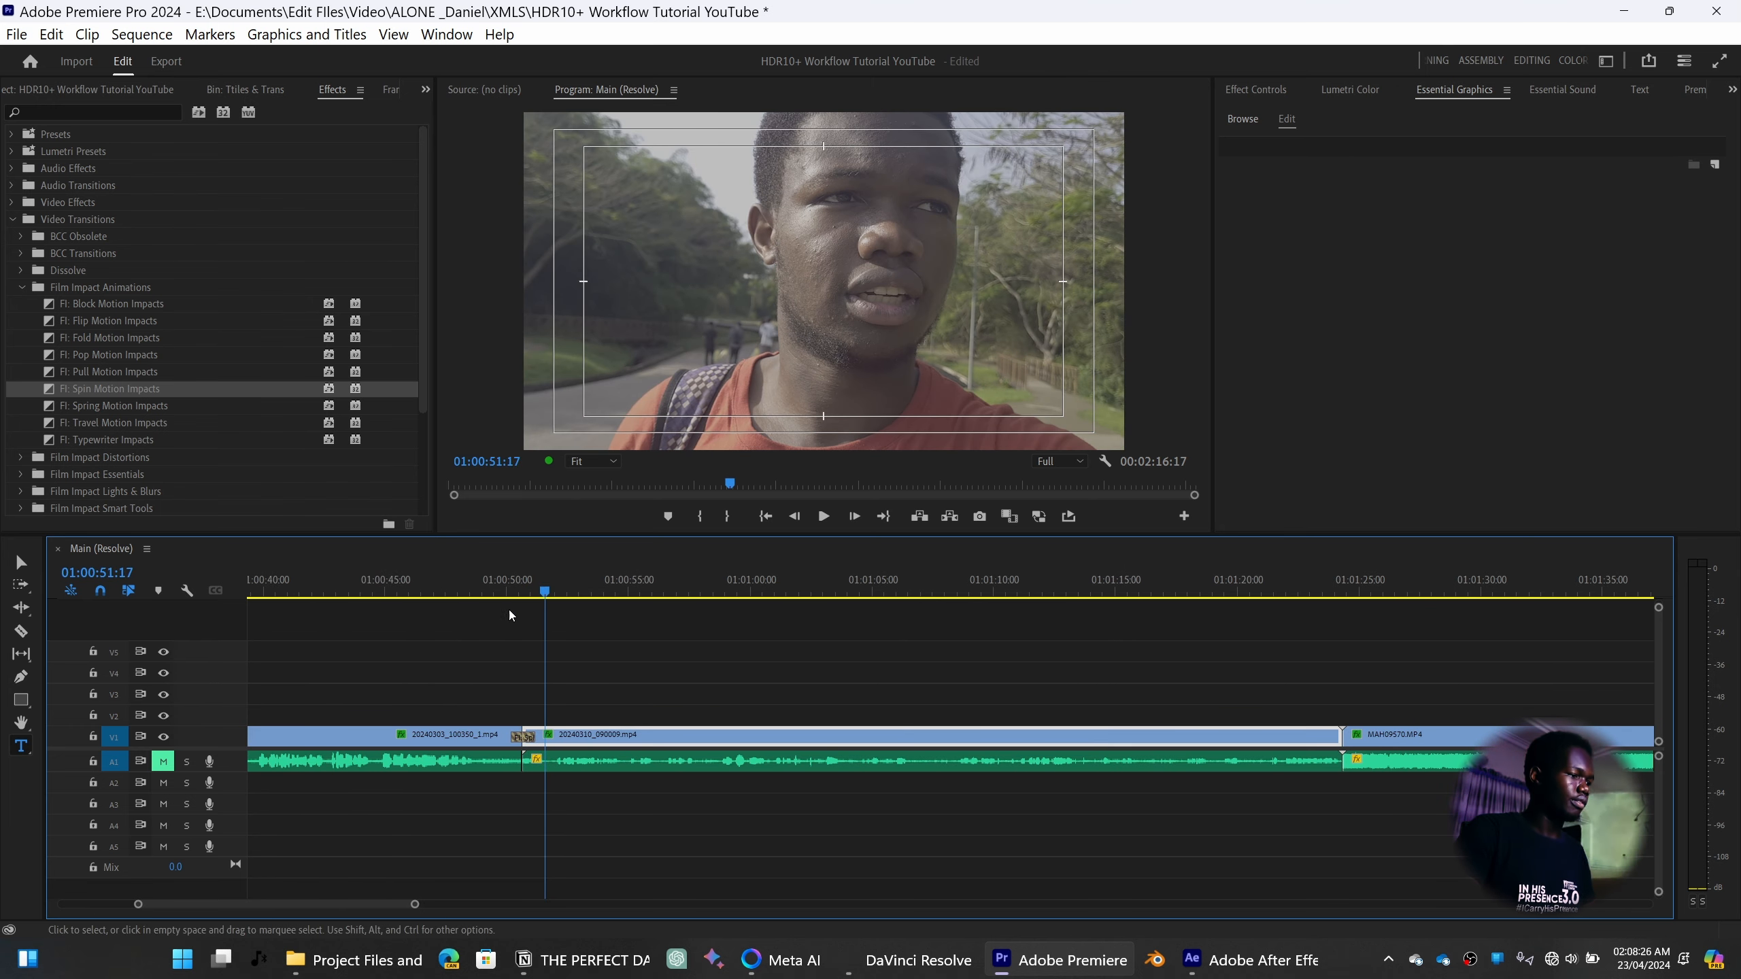
pyautogui.moveTo(525, 595)
pyautogui.mouseDown()
pyautogui.moveTo(486, 596)
pyautogui.moveTo(536, 597)
pyautogui.moveTo(501, 601)
pyautogui.mouseUp()
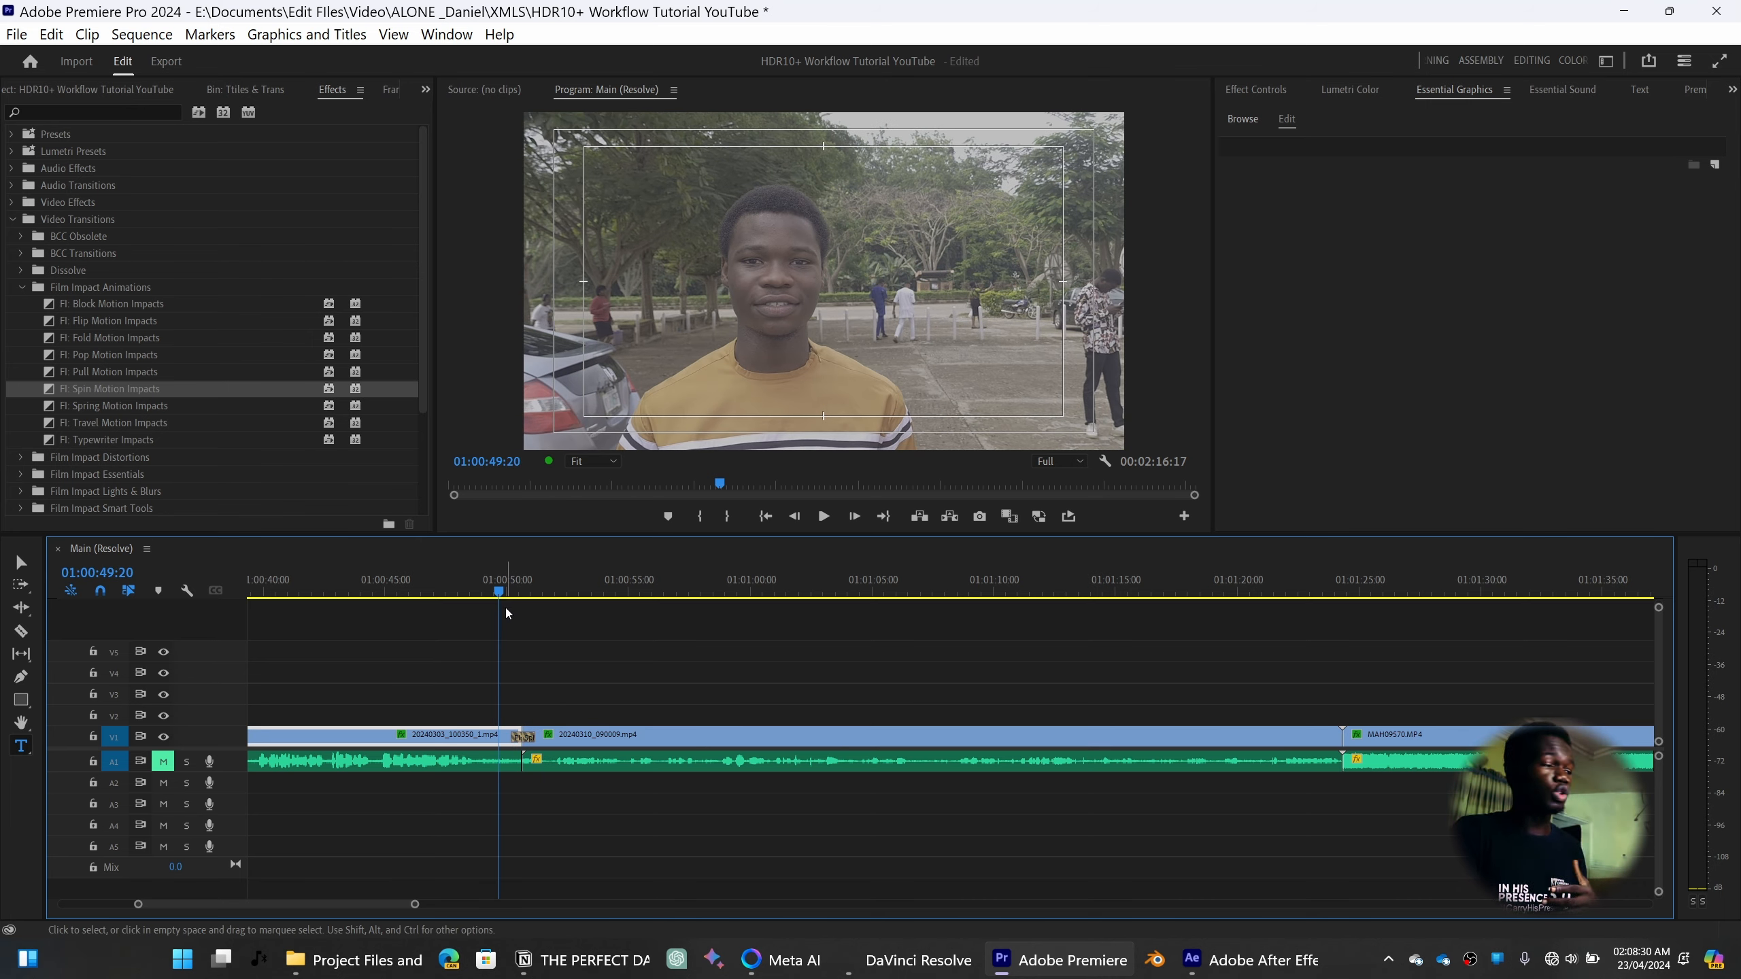
pyautogui.click(555, 595)
pyautogui.moveTo(555, 596); pyautogui.dragTo(542, 597)
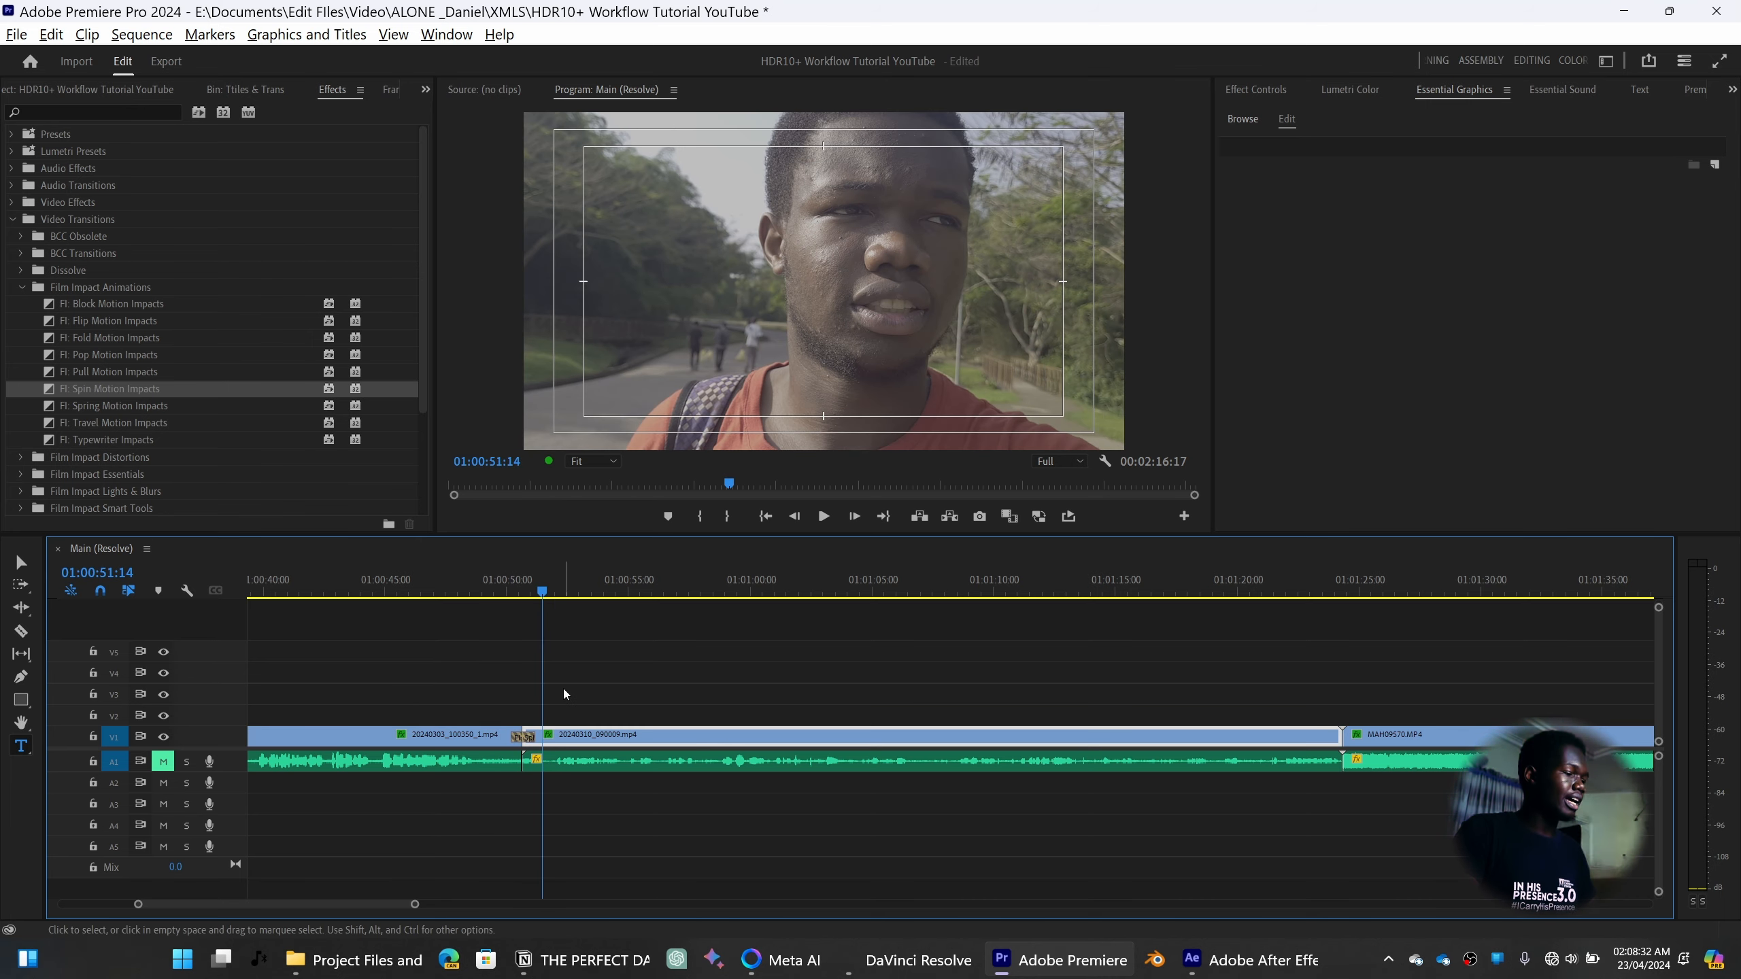
pyautogui.scroll(5, 563, 691)
pyautogui.scroll(3, 559, 697)
pyautogui.scroll(3, 729, 621)
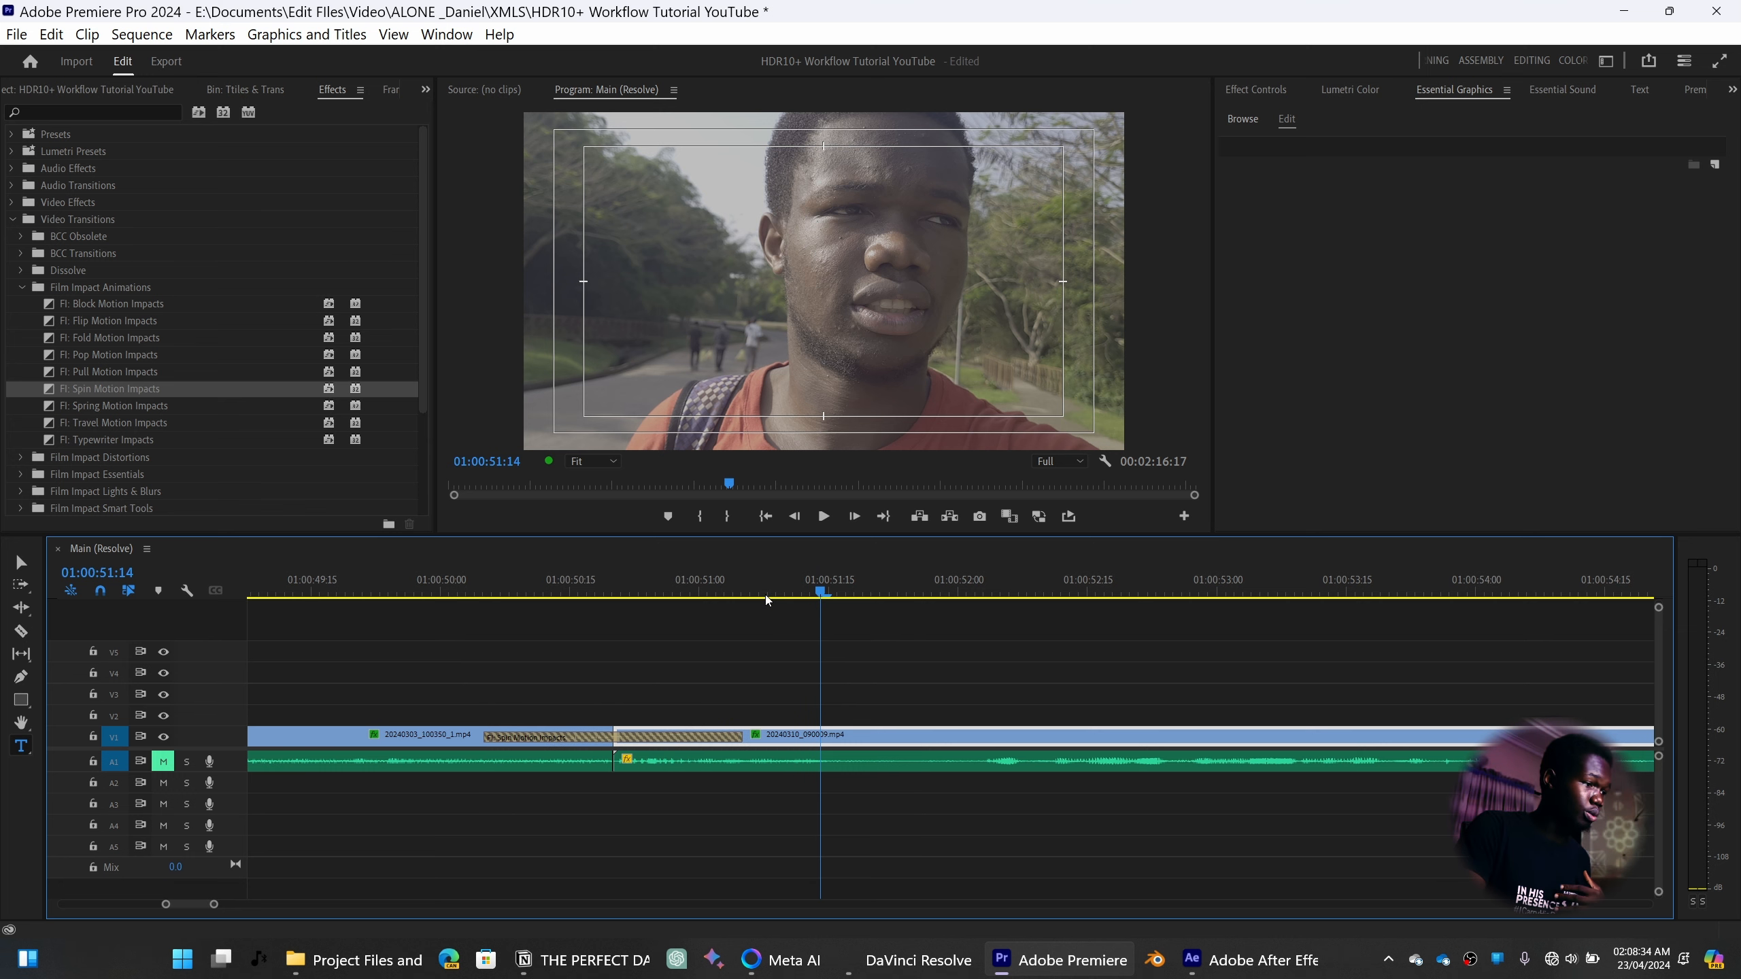
pyautogui.moveTo(784, 597); pyautogui.dragTo(768, 599)
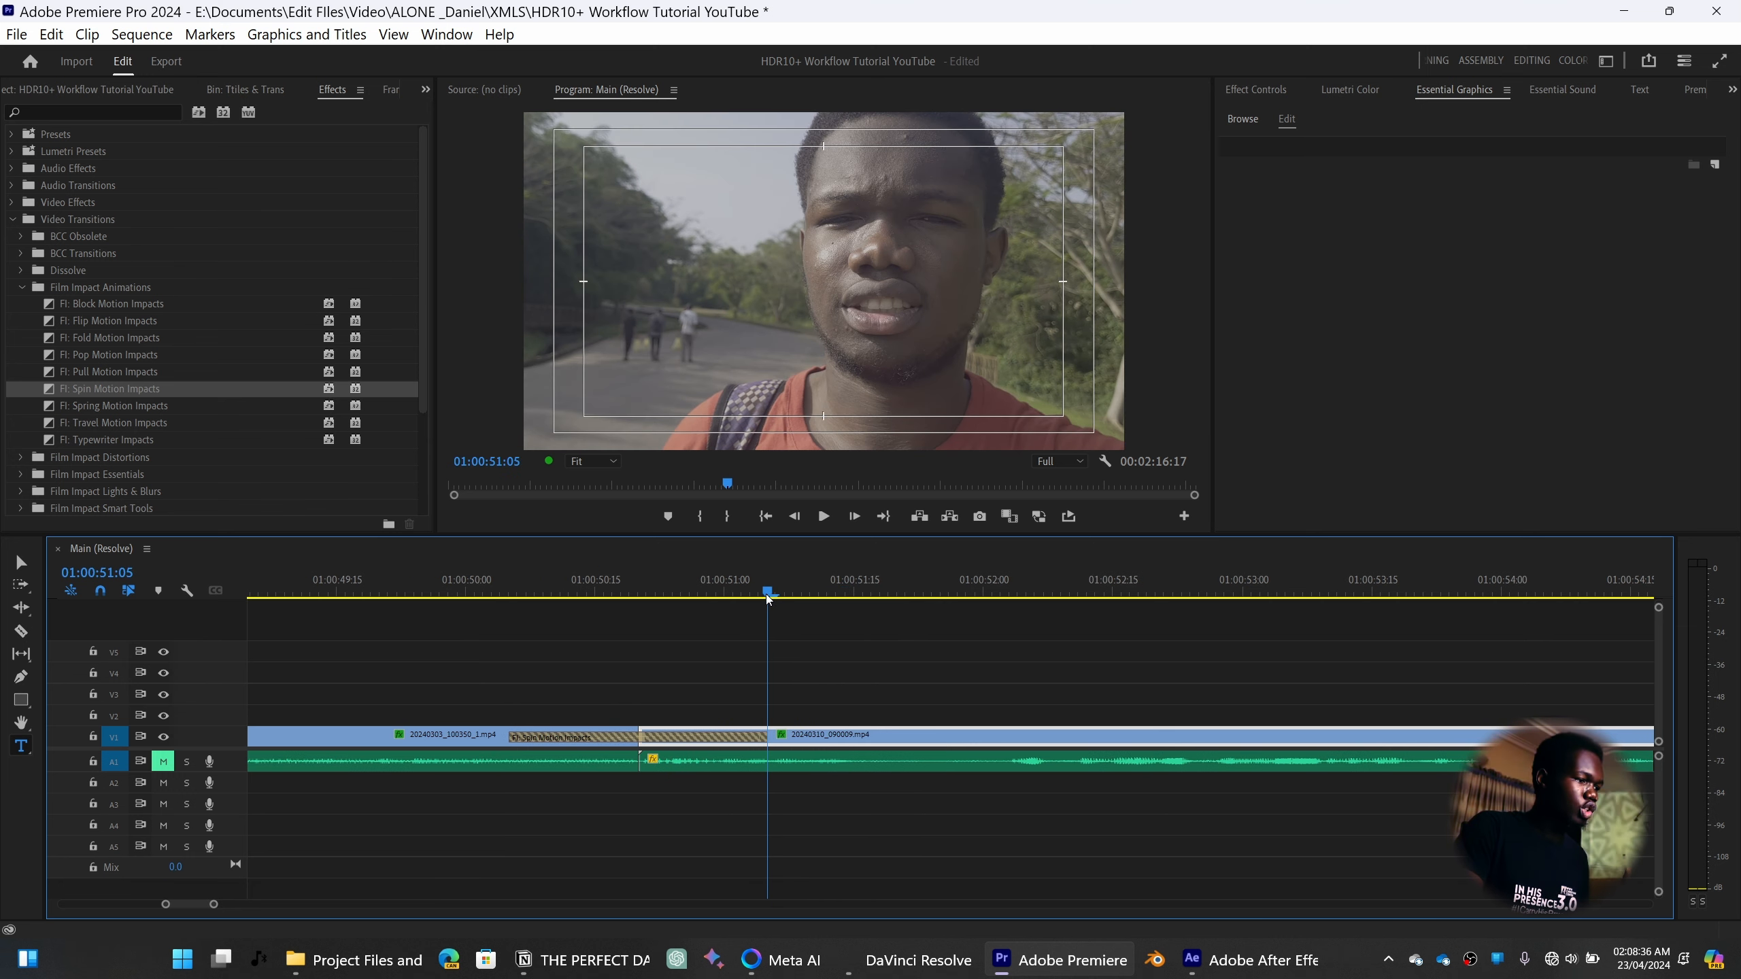
pyautogui.scroll(3, 828, 685)
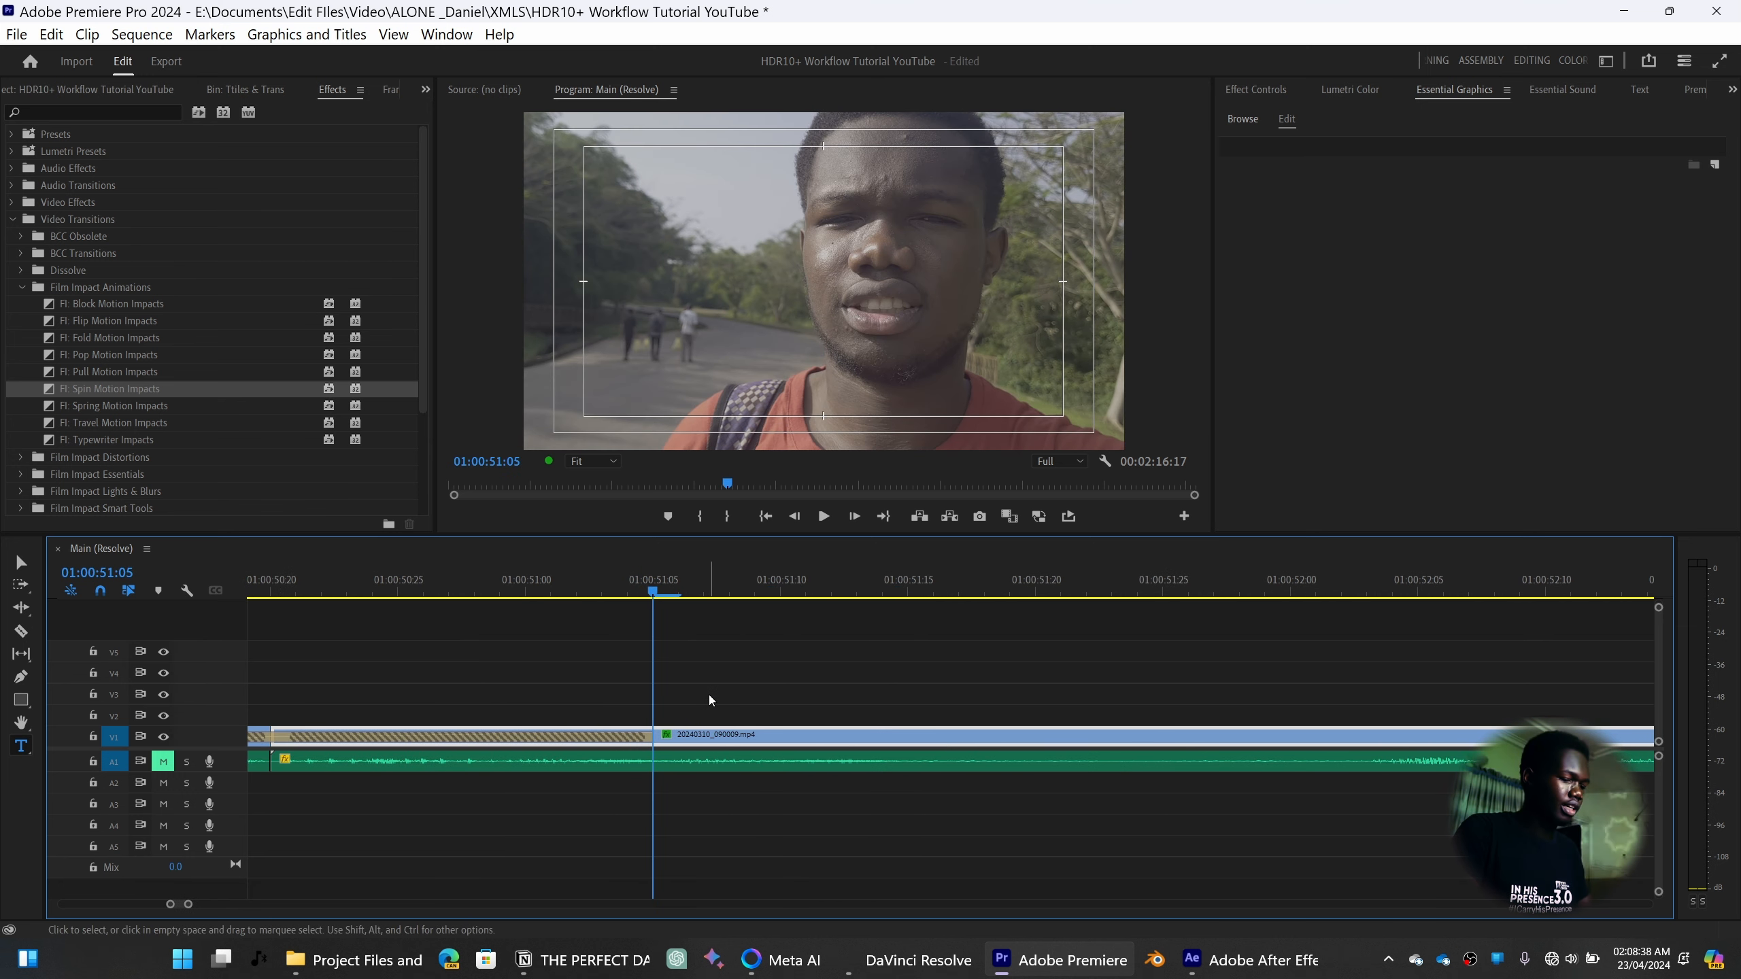
pyautogui.hotkey('shift', 'Right')
pyautogui.hotkey('shift', 'Right')
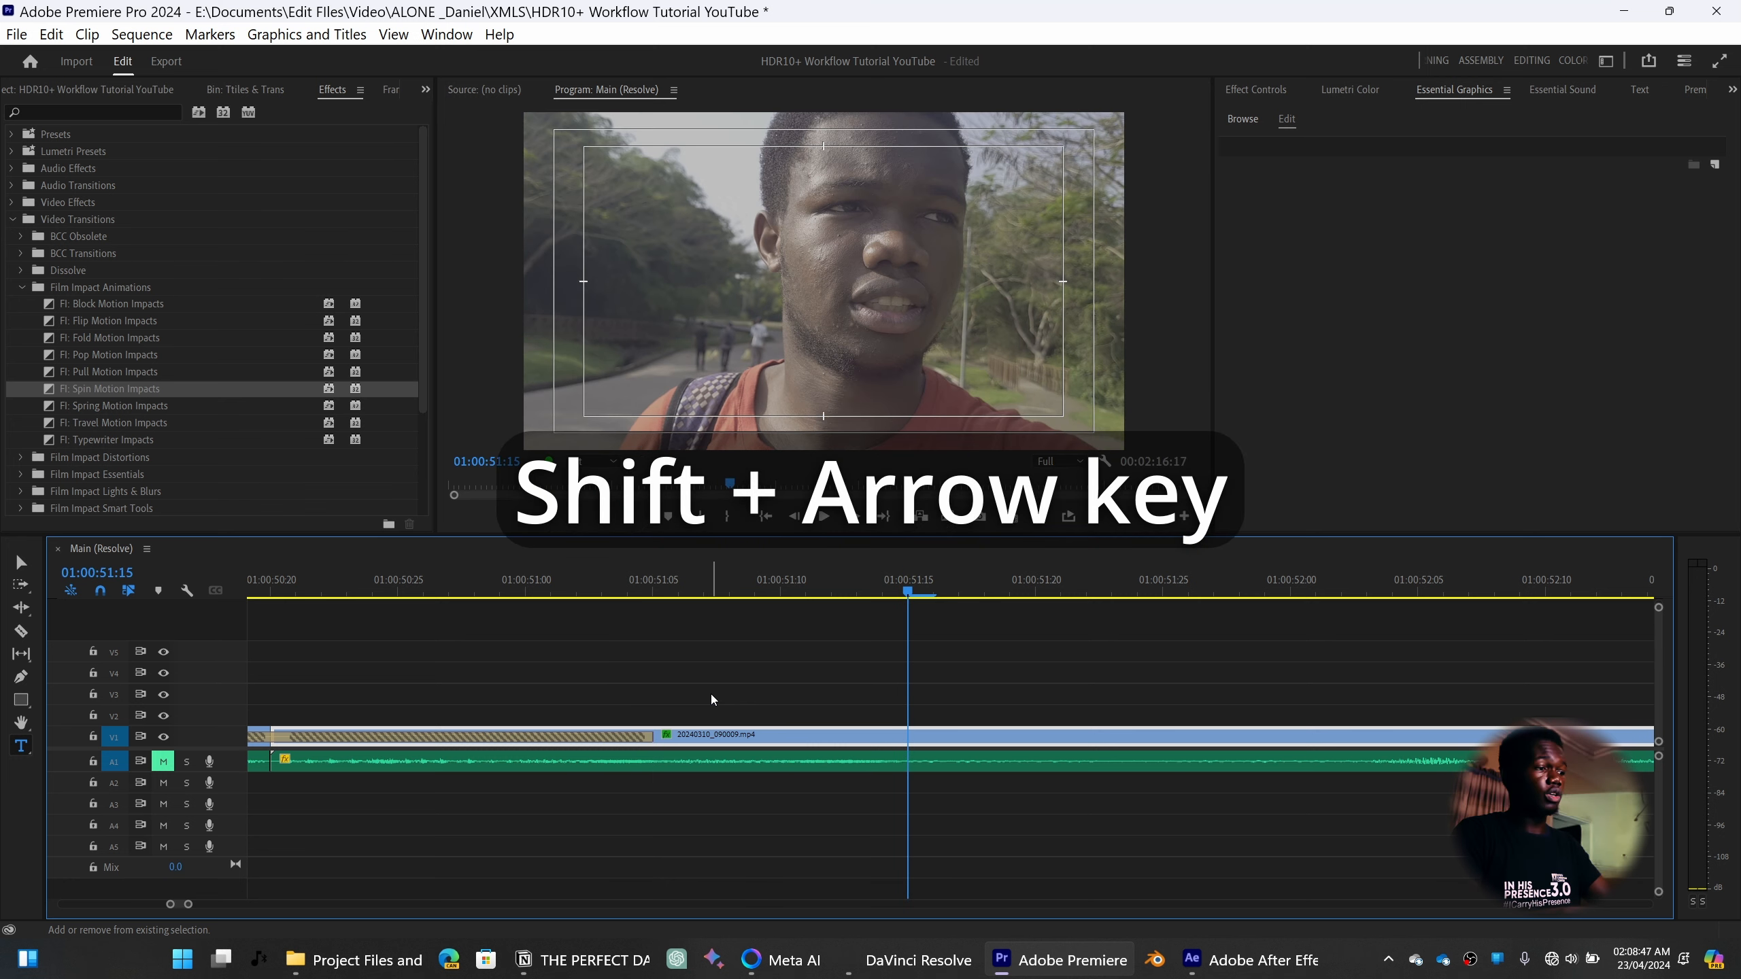
pyautogui.press('o')
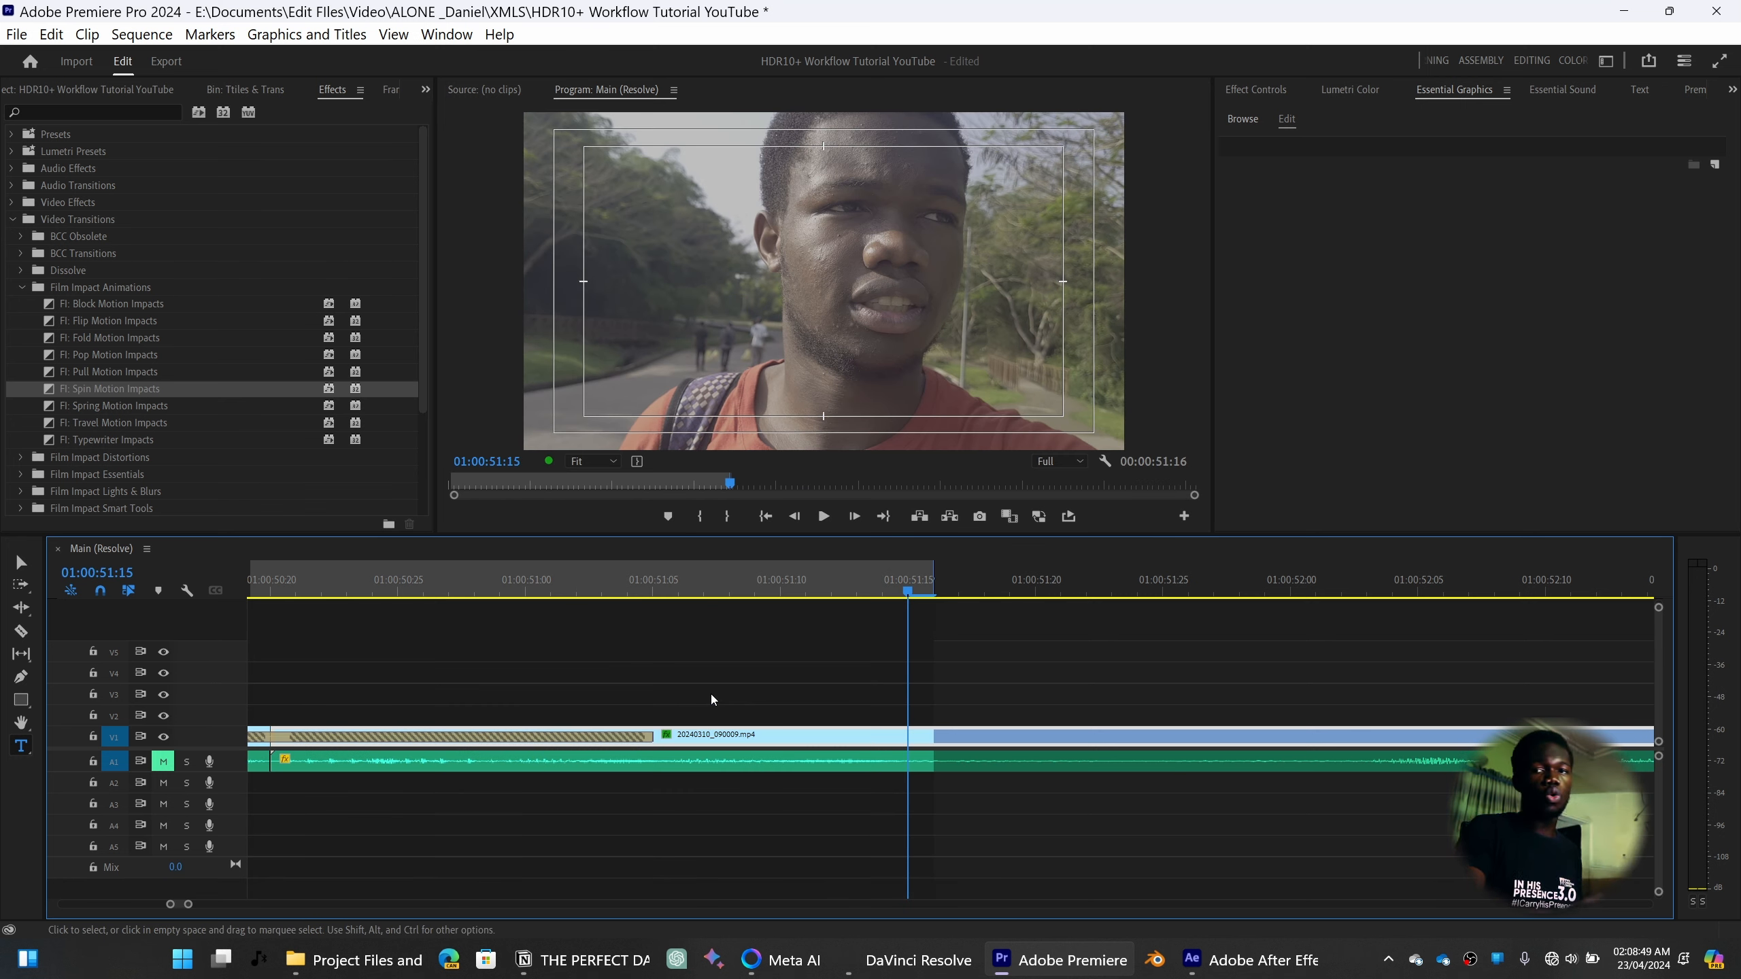
# Target video track V2 and place the playhead on the title's first frame at 01:00:16:07
pyautogui.scroll(-5, 685, 699)
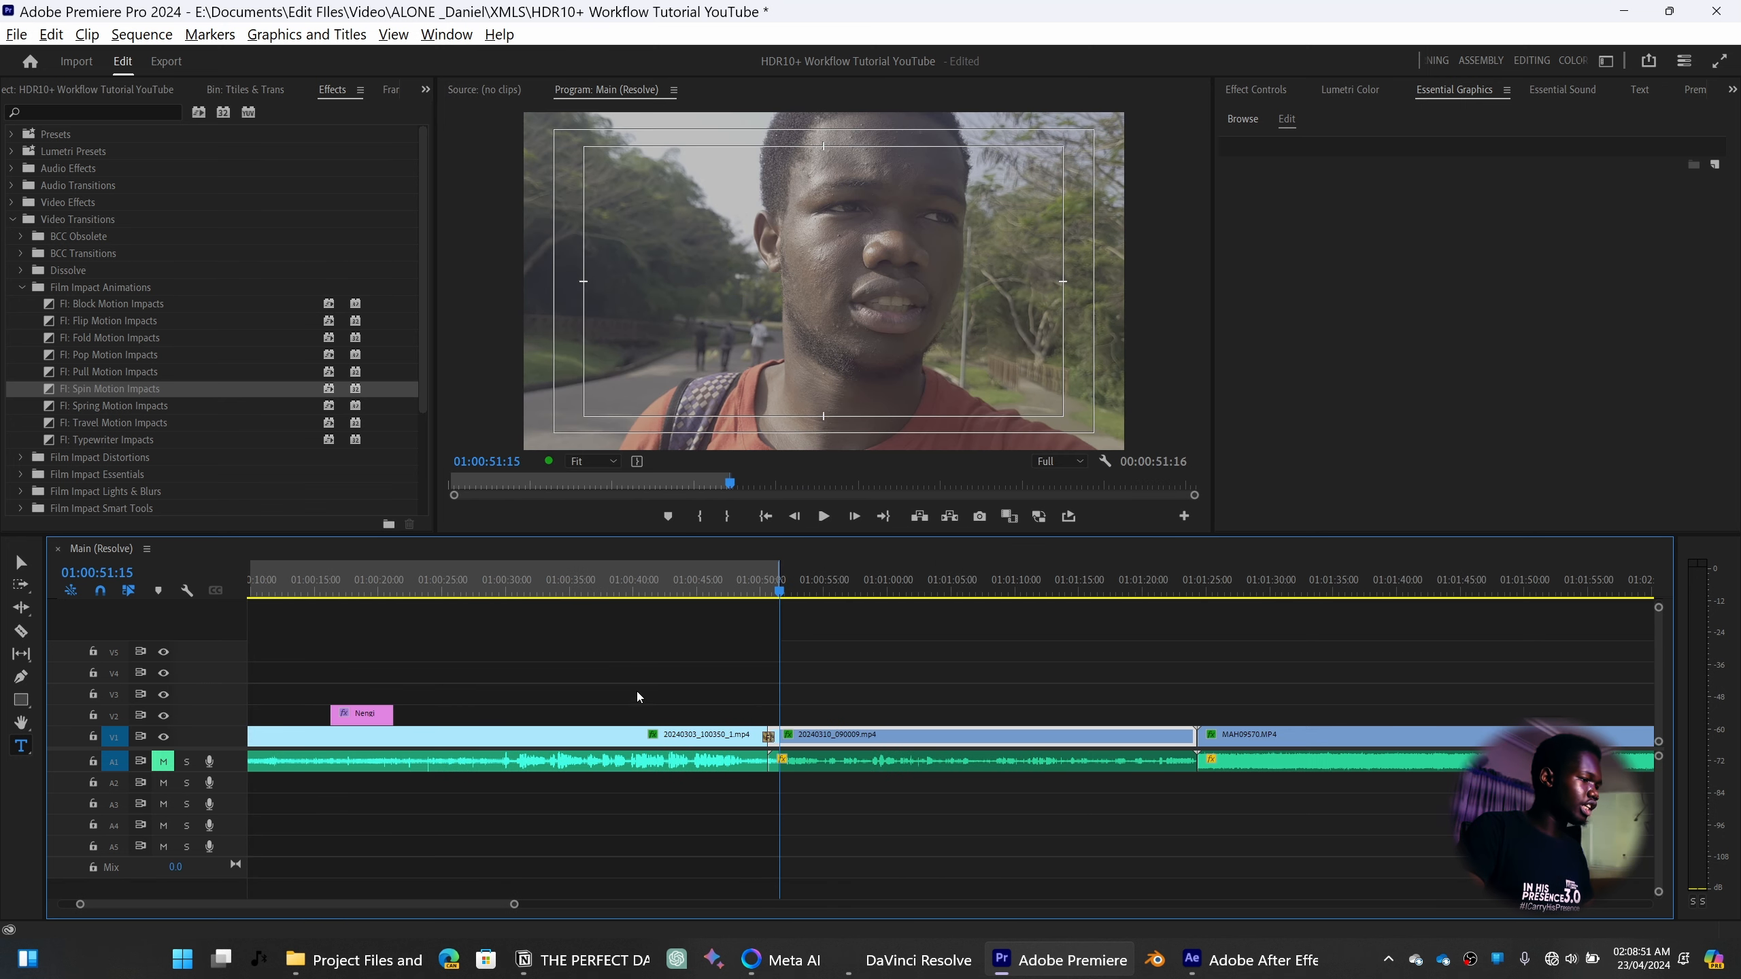
pyautogui.scroll(2, 638, 697)
pyautogui.moveTo(485, 579); pyautogui.dragTo(466, 583)
pyautogui.press('Home')
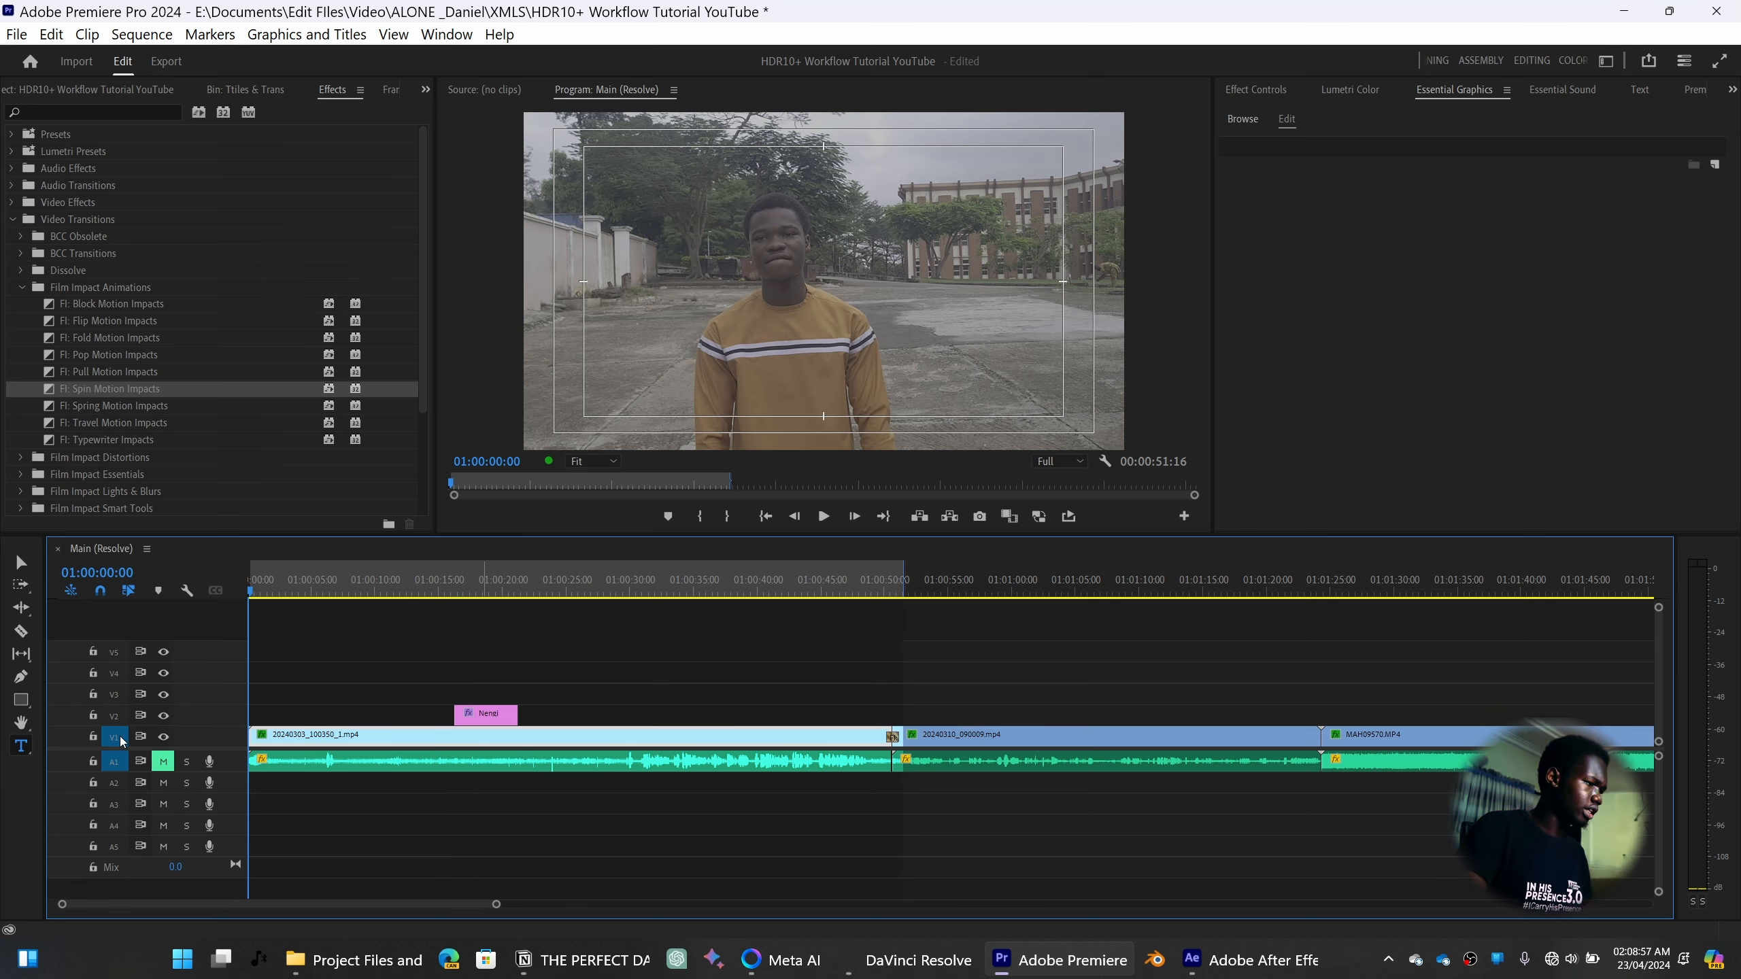
pyautogui.click(114, 717)
pyautogui.press('Down')
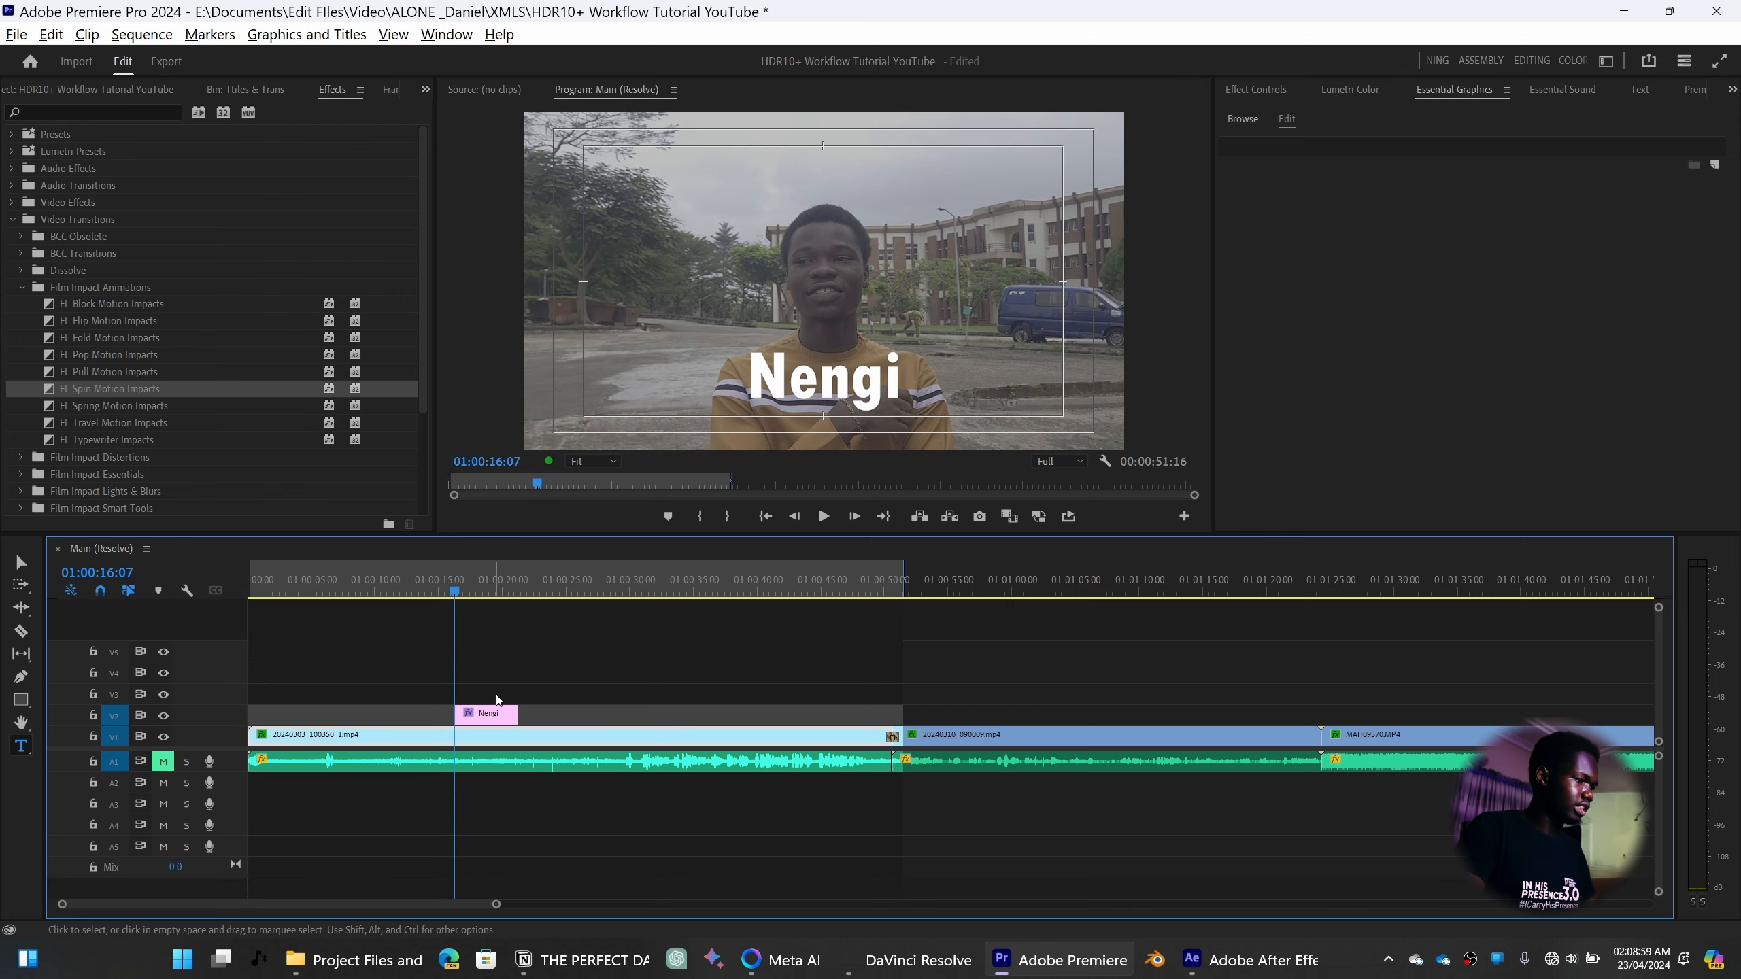
# Mark the sequence's In point at 01:00:15:27, ten frames before the title on V2 starts
pyautogui.scroll(5, 498, 700)
pyautogui.press('v')
pyautogui.hscroll(-5, 445, 701)
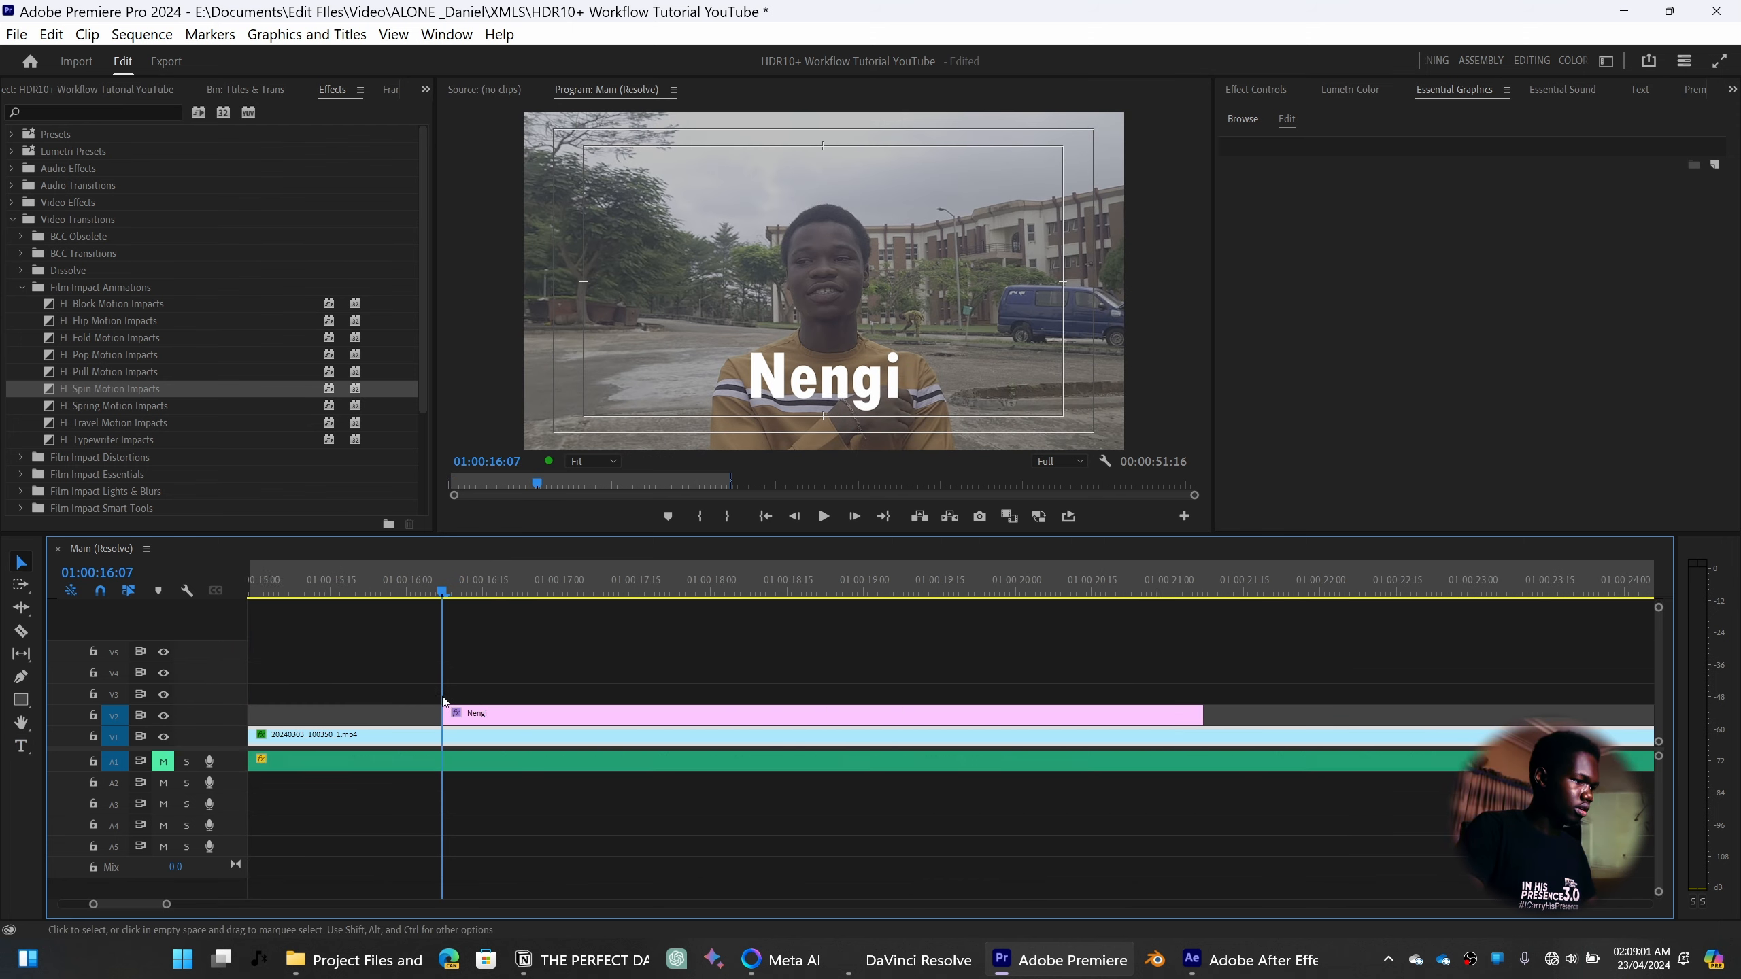
pyautogui.hotkey('shift', 'Left')
pyautogui.hotkey('shift', 'Left')
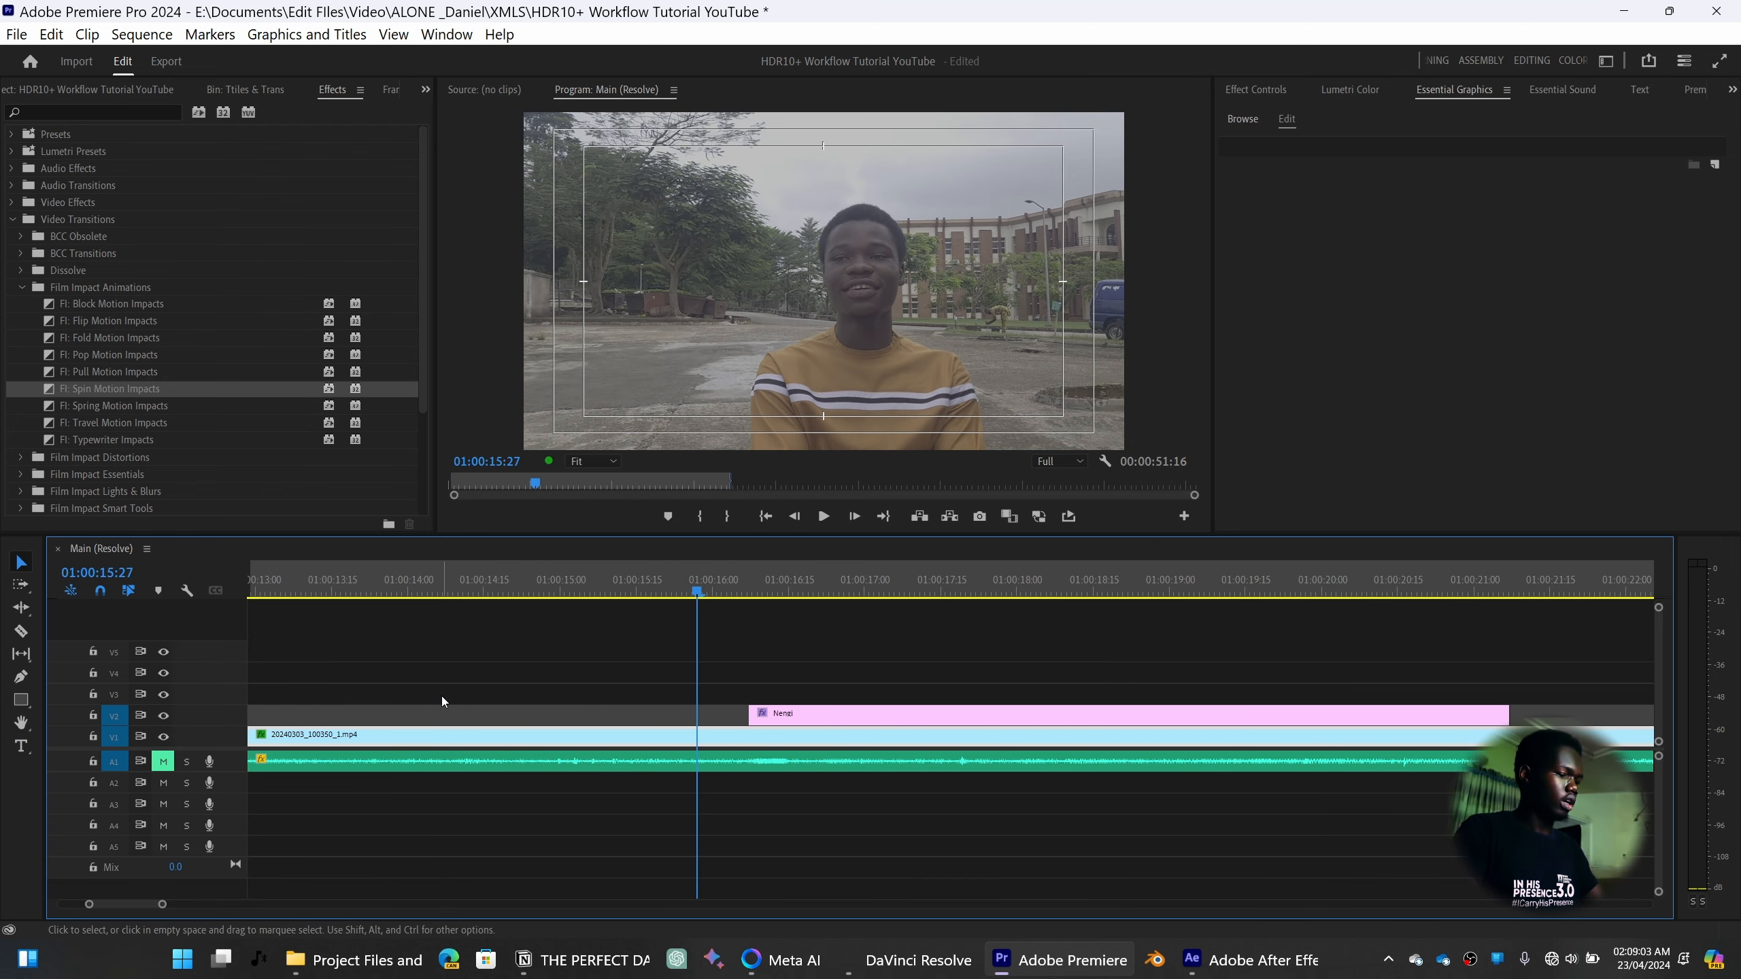
pyautogui.press('i')
pyautogui.scroll(-1, 784, 685)
pyautogui.scroll(-5, 789, 681)
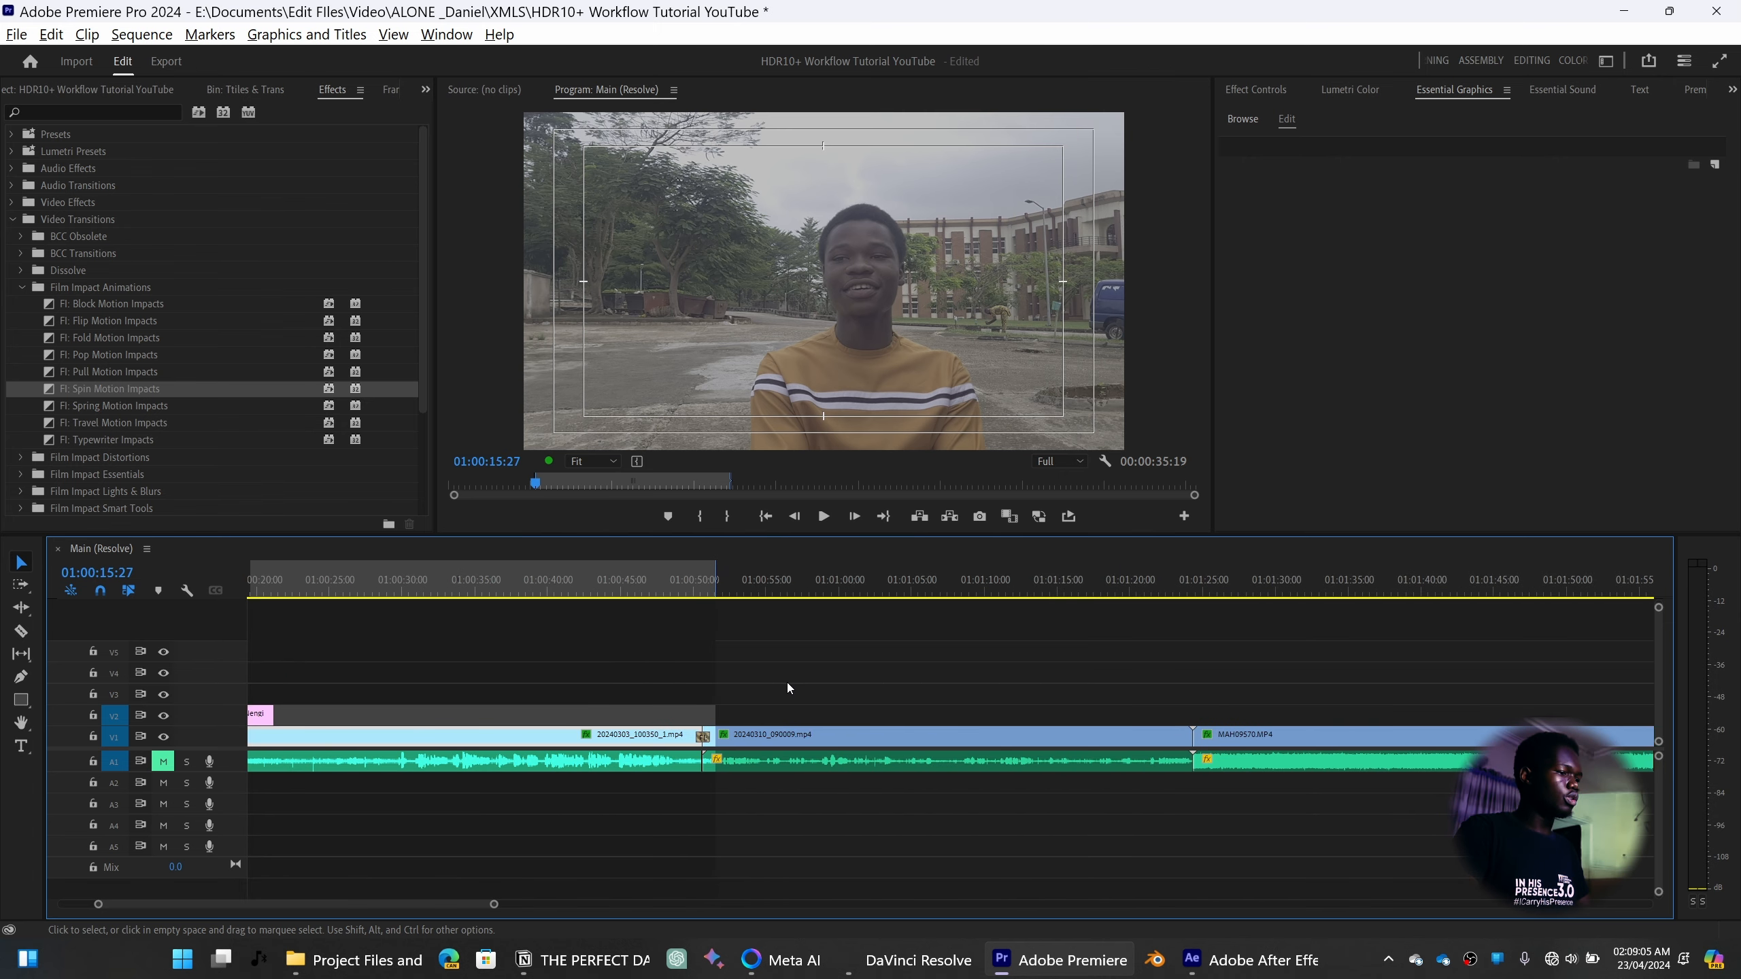
pyautogui.hscroll(-3, 786, 682)
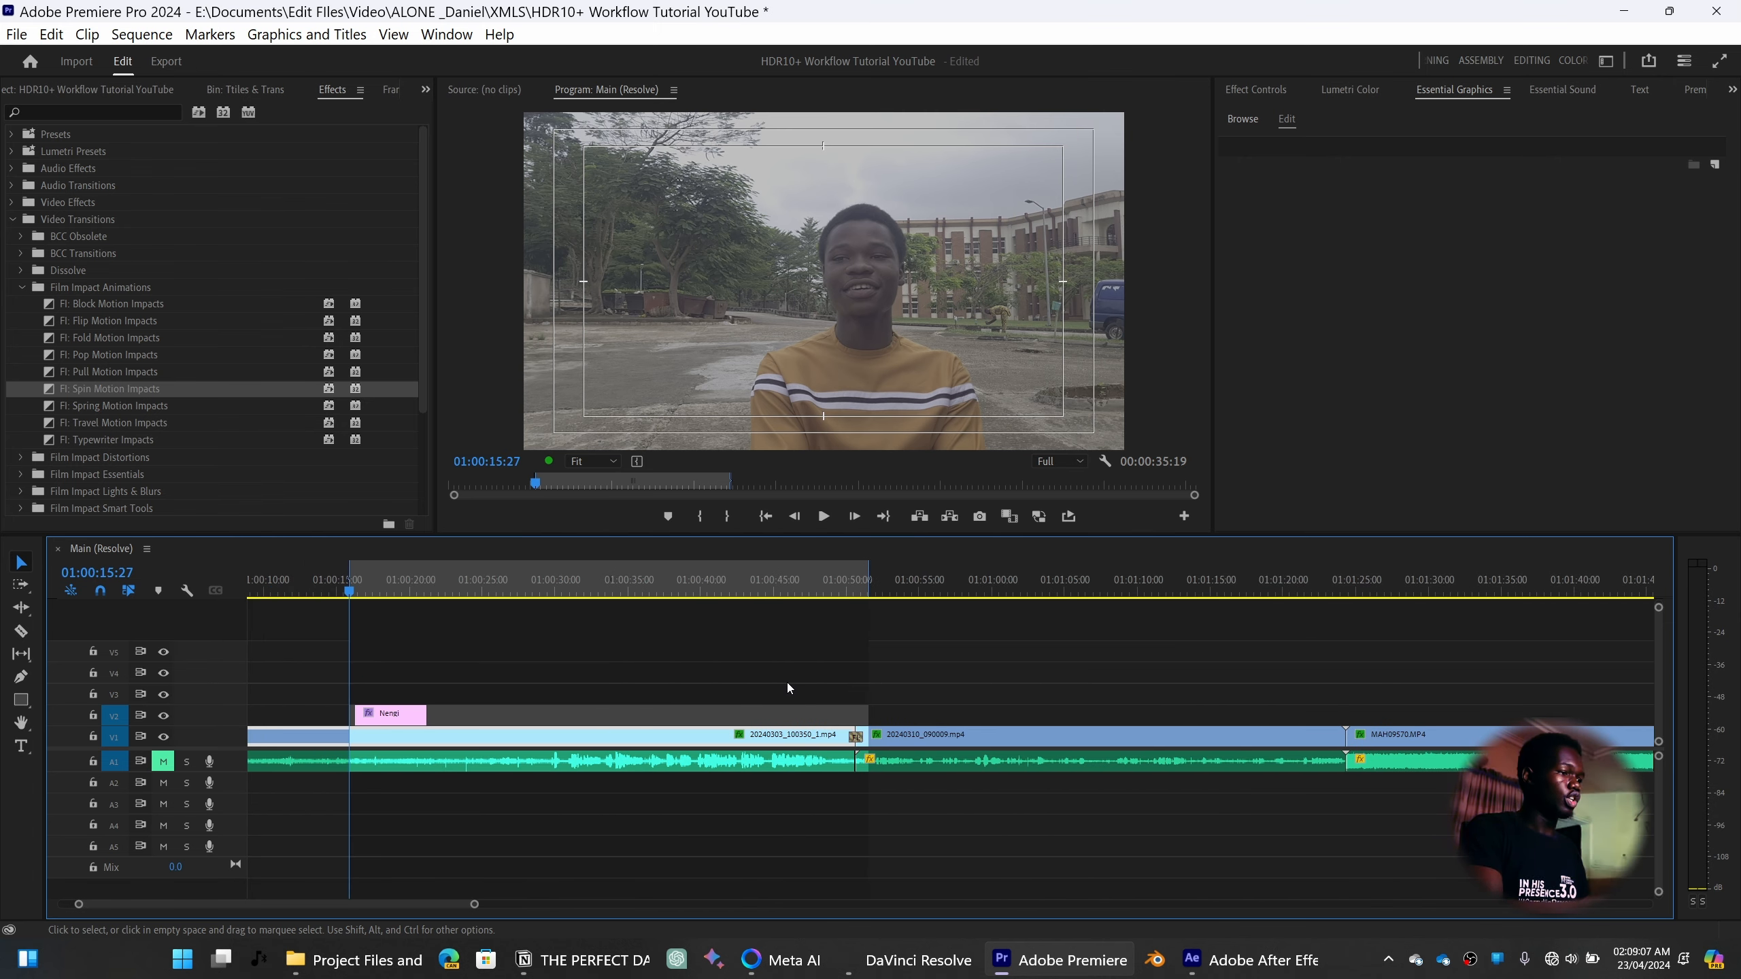
# Open the export settings for the marked range and choose the QuickTime format with the Apple ProRes 422 HQ video codec
pyautogui.hotkey('ctrl', 'm')
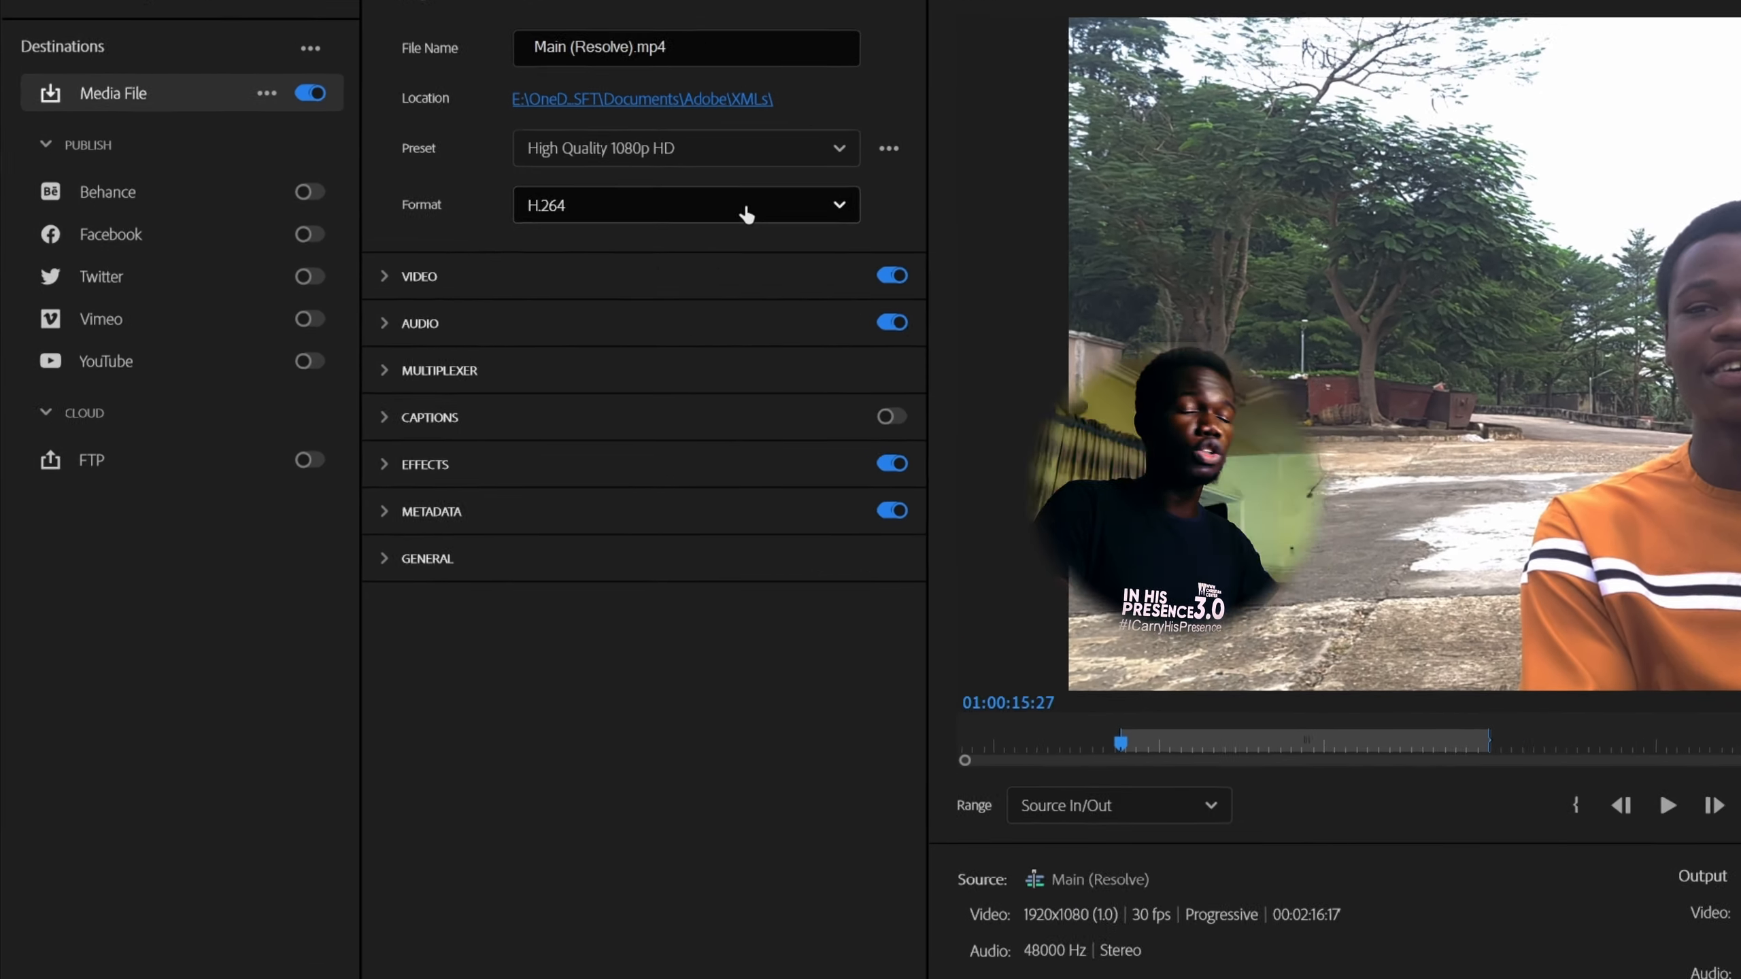
pyautogui.click(539, 259)
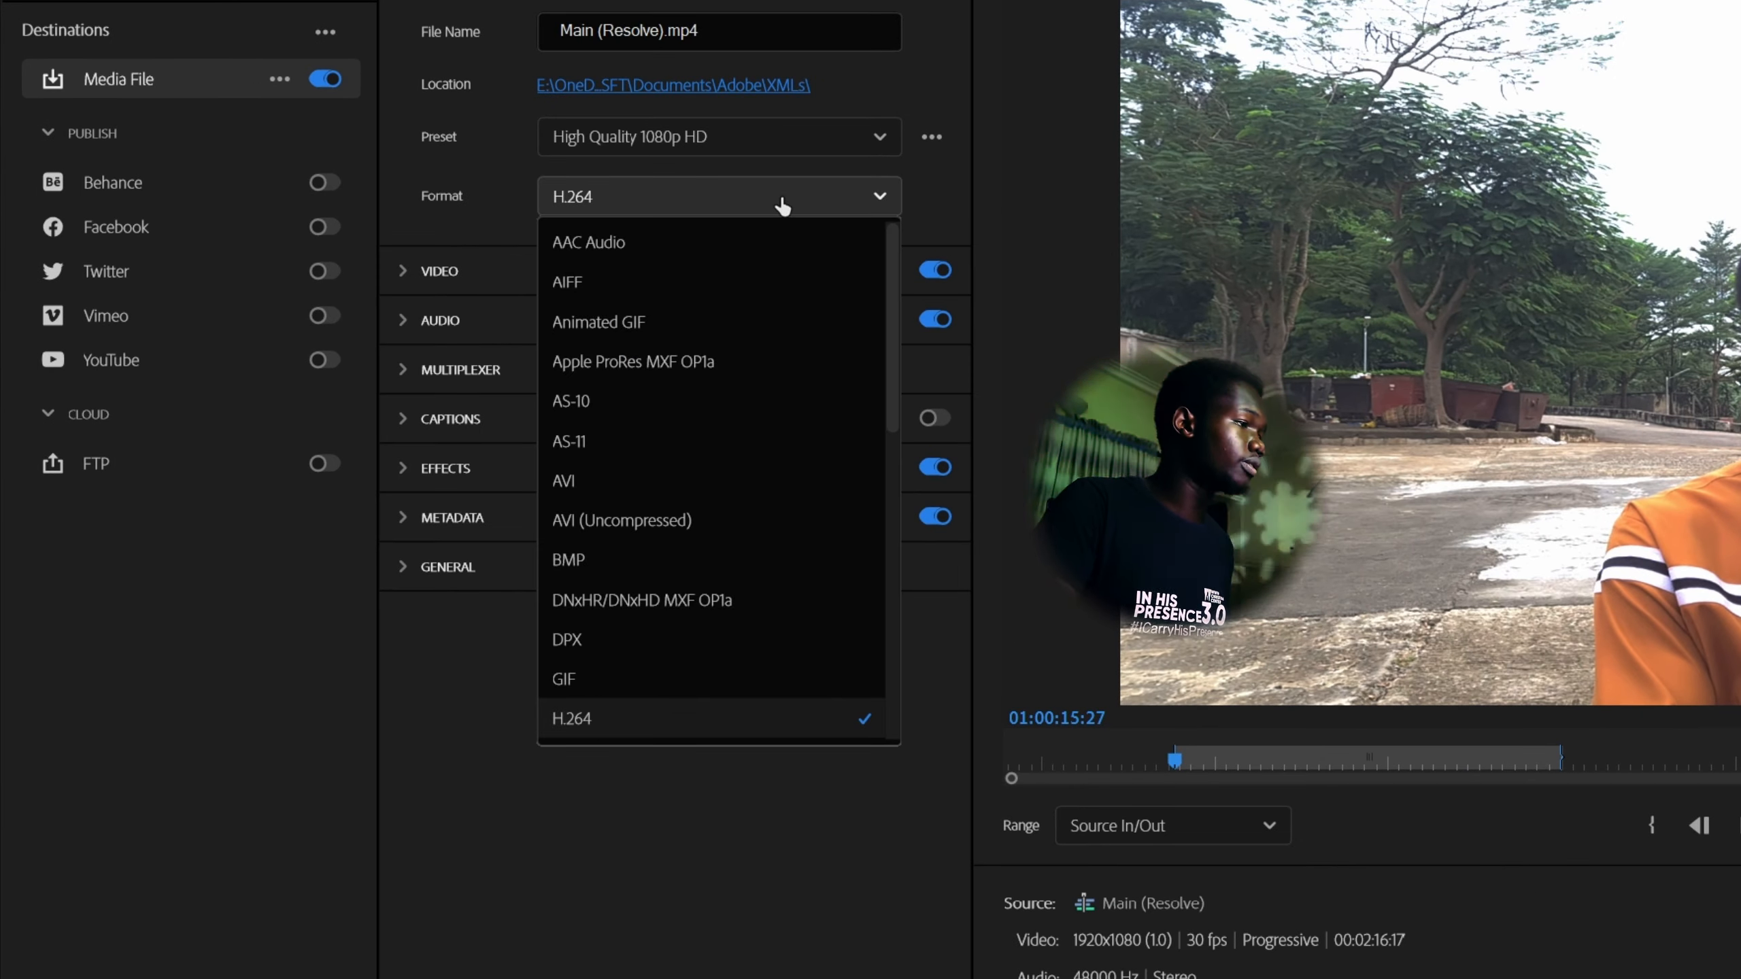
pyautogui.scroll(-8, 766, 289)
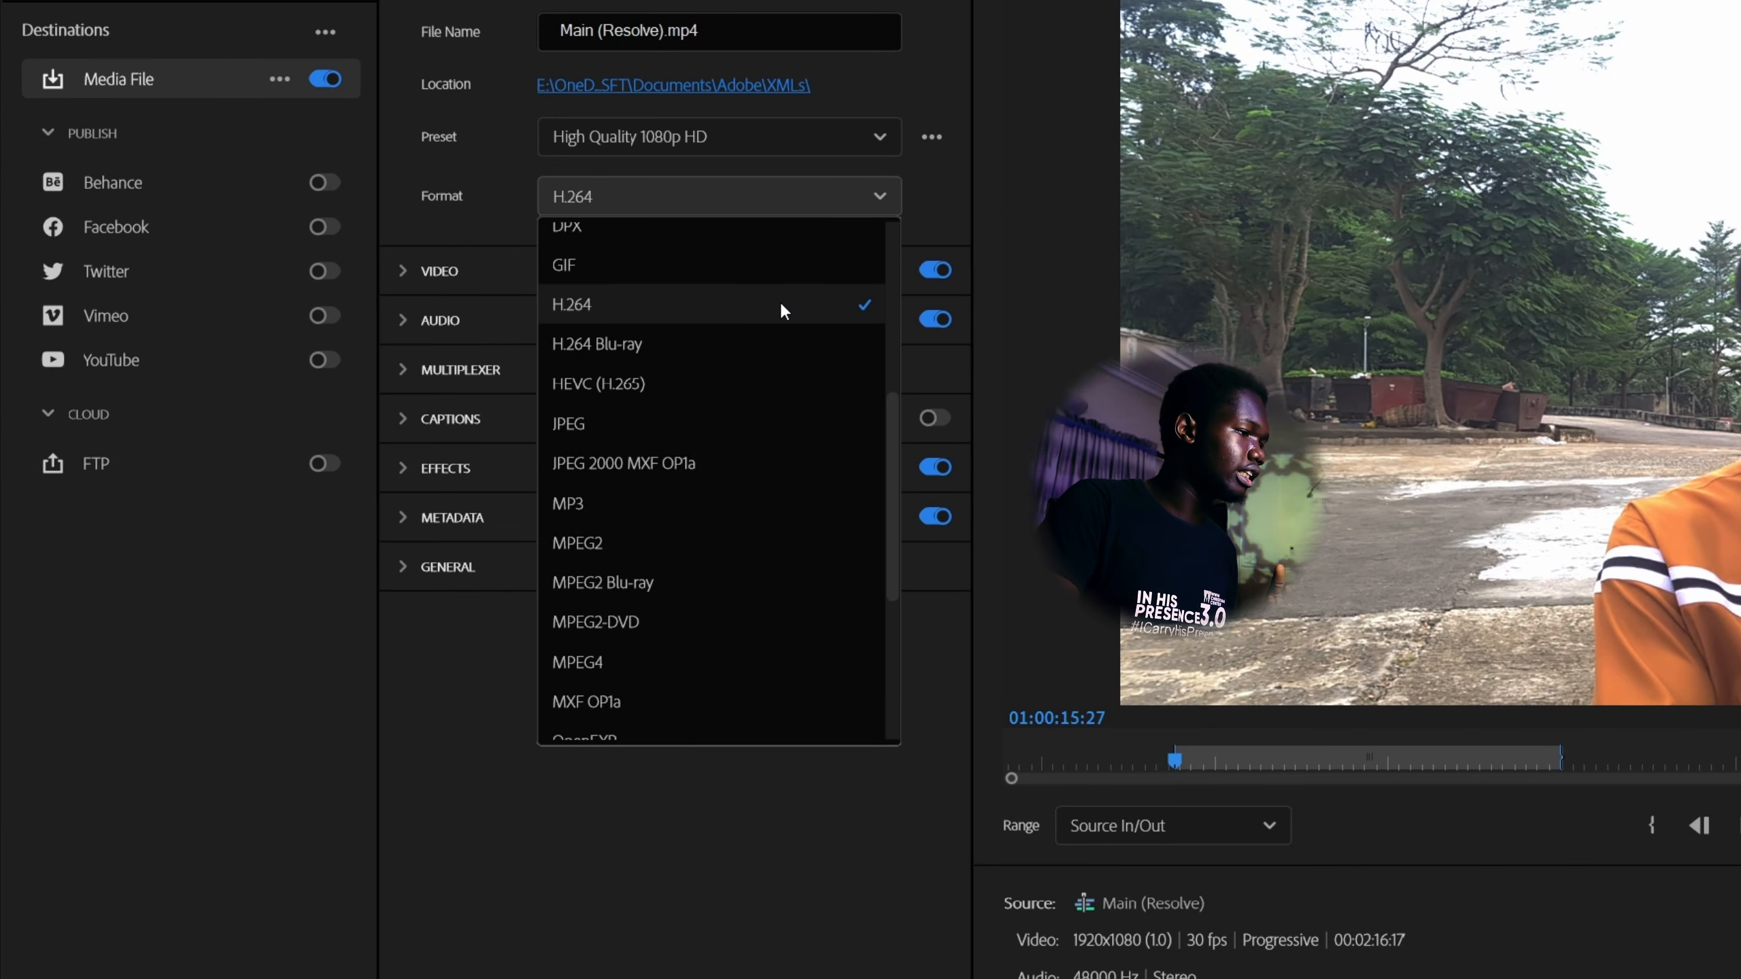
pyautogui.click(629, 589)
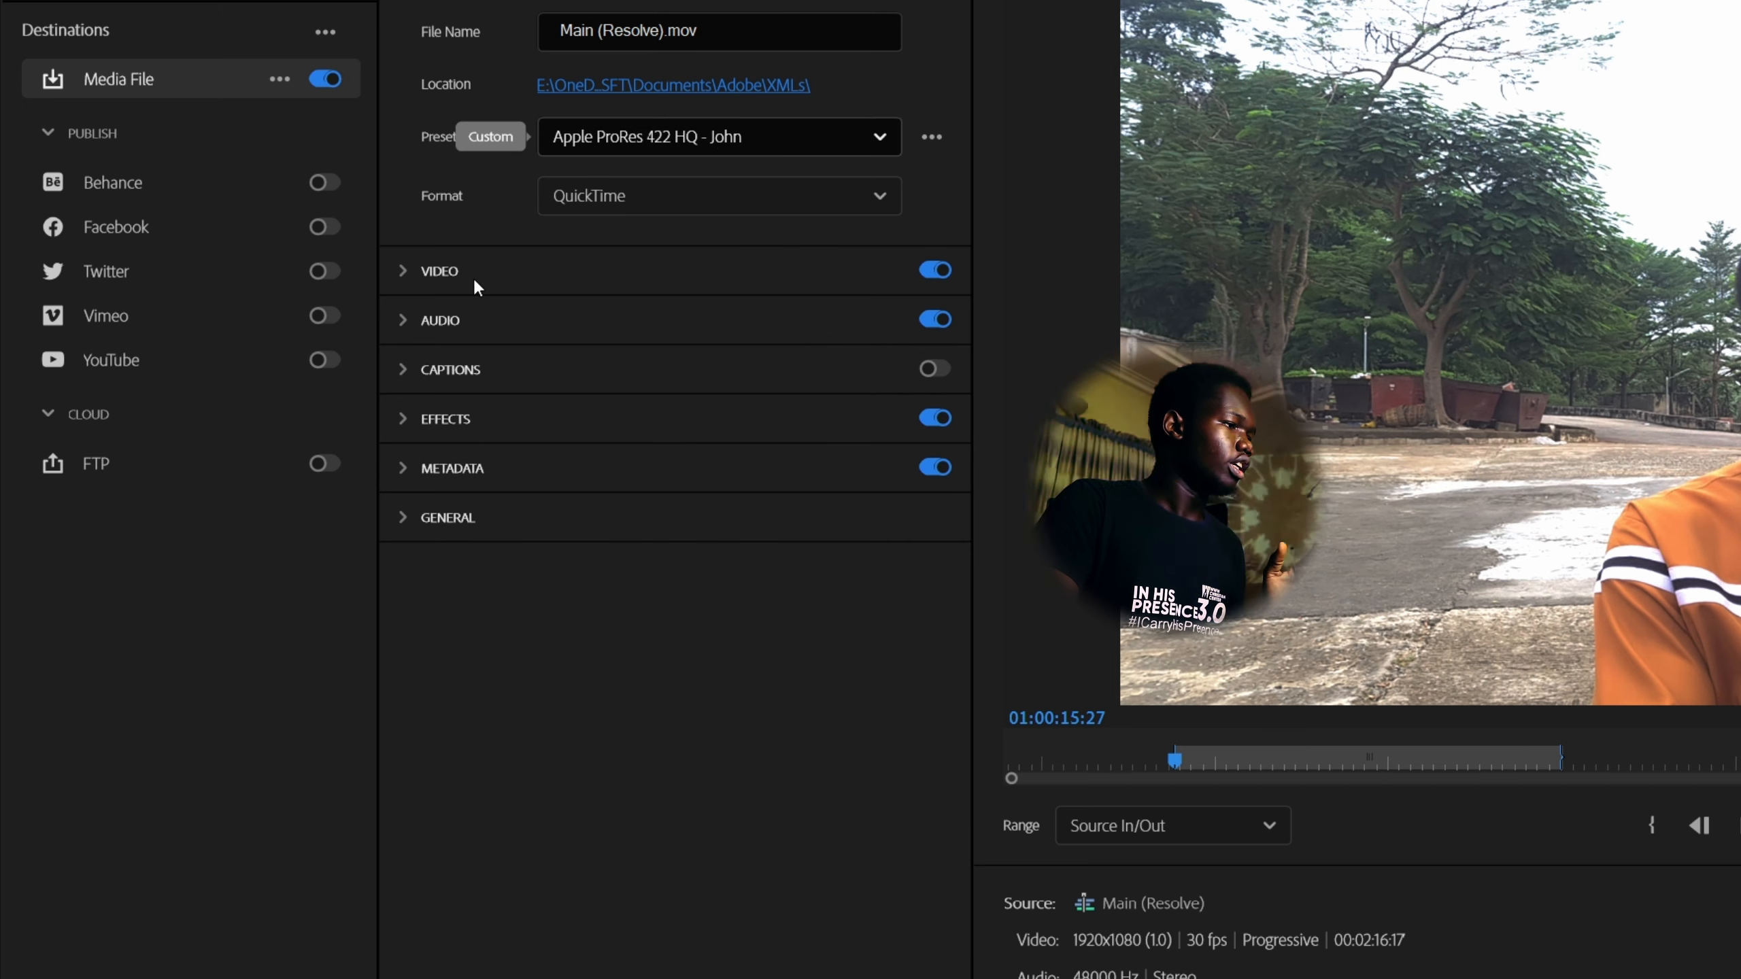
pyautogui.click(398, 274)
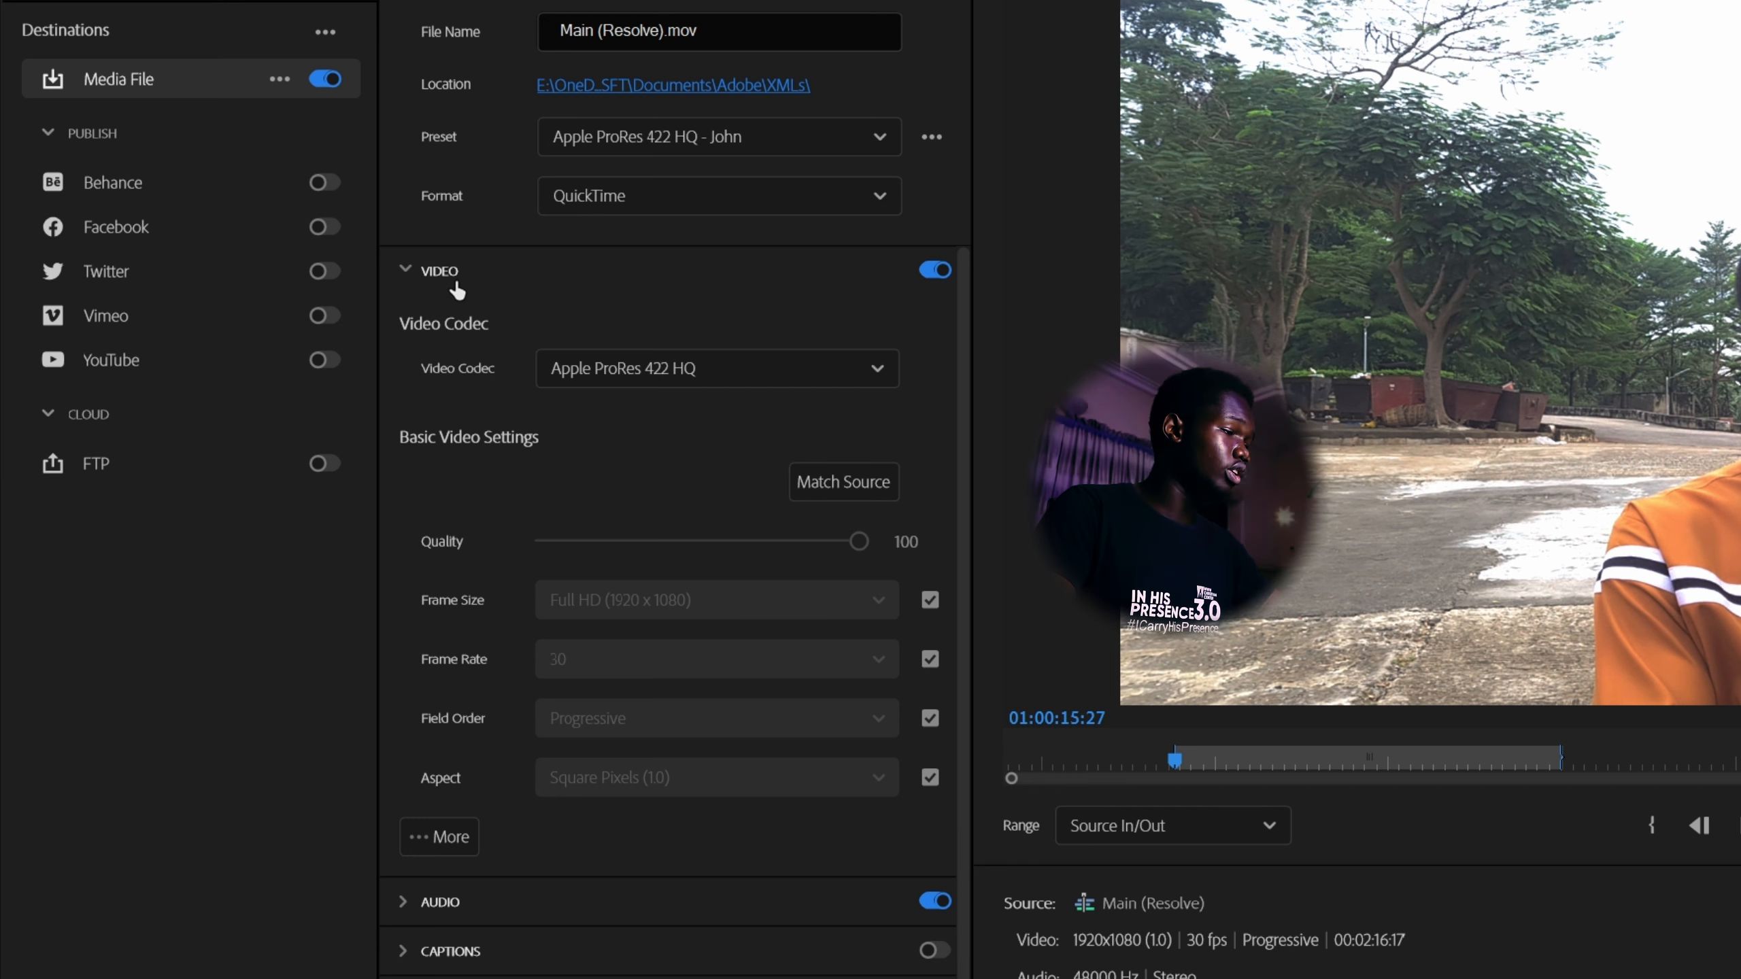
pyautogui.click(623, 371)
pyautogui.click(682, 494)
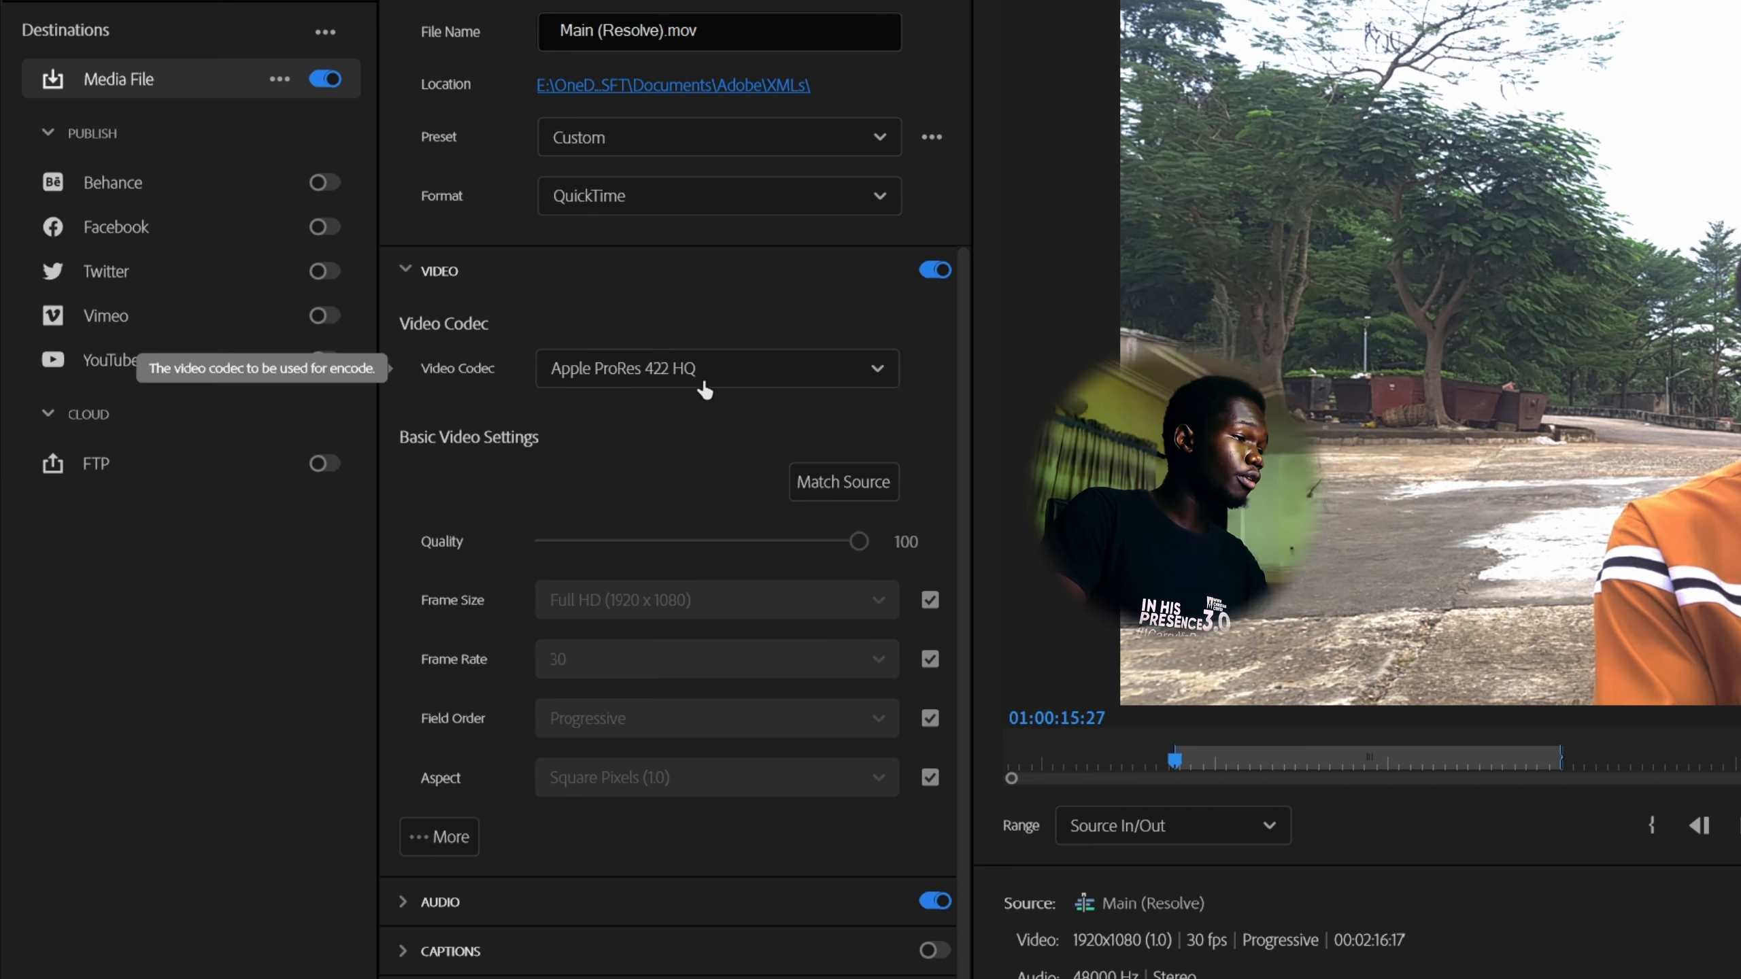
# Expand the additional video export settings and enable Use Maximum Render Quality alongside Render at Maximum Depth
pyautogui.scroll(-1, 560, 442)
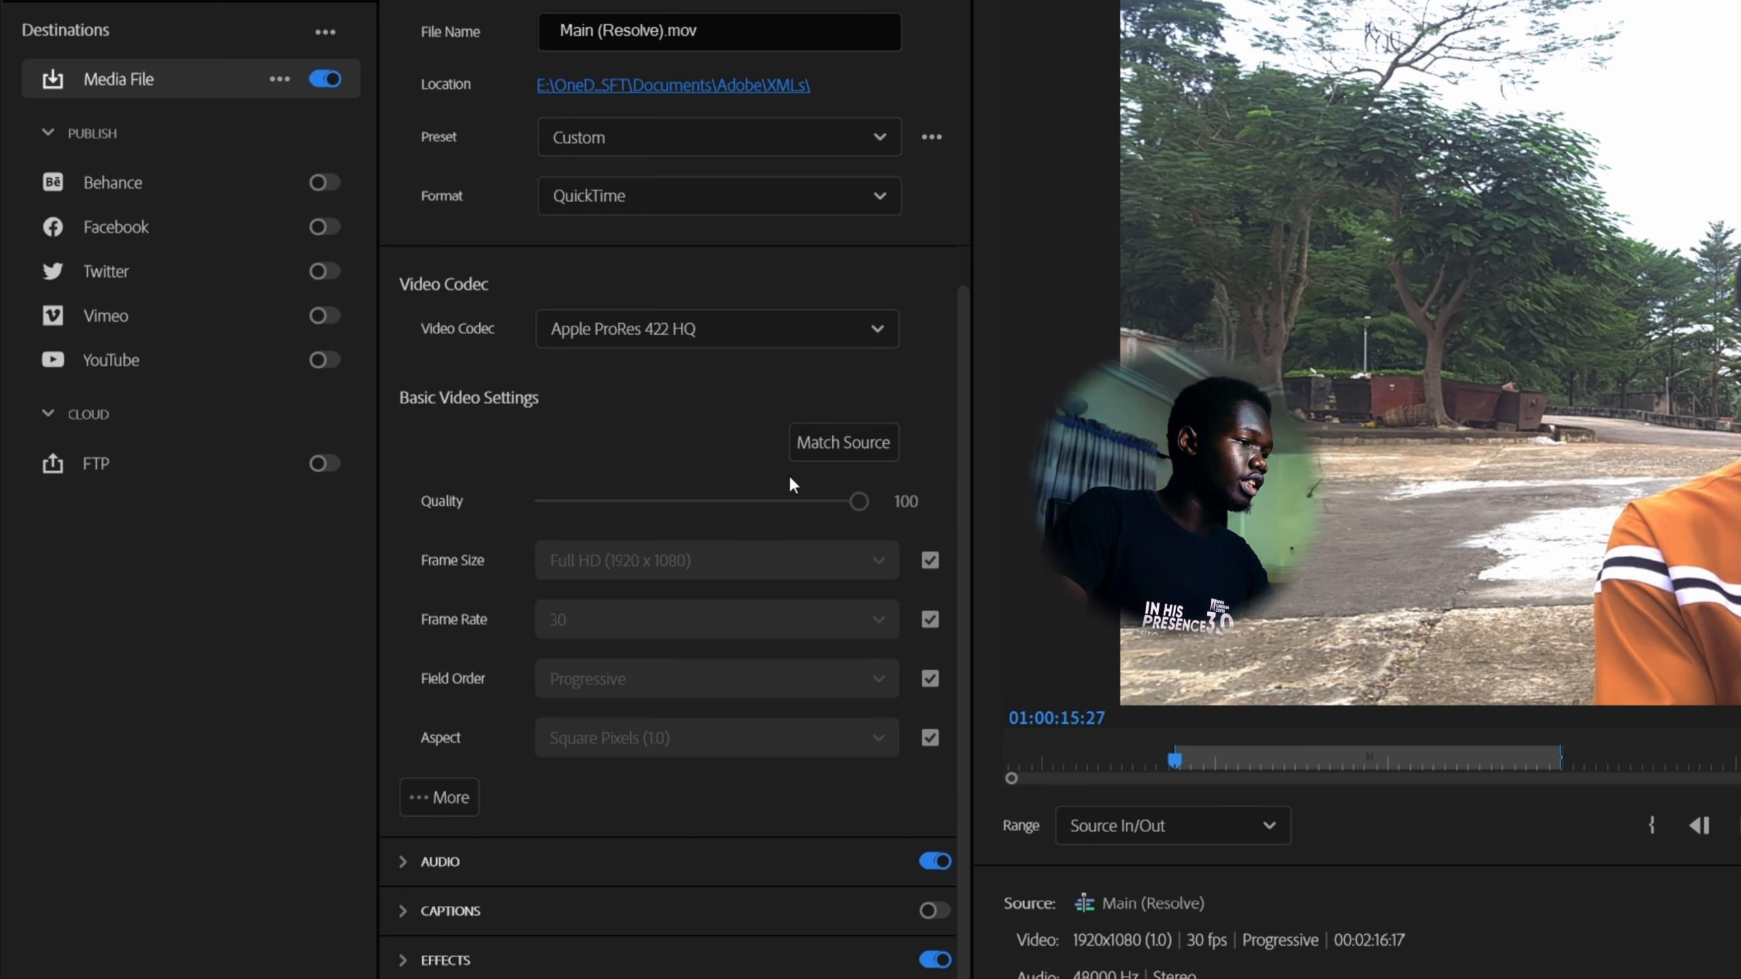
pyautogui.click(455, 808)
pyautogui.scroll(-6, 480, 754)
pyautogui.scroll(-6, 496, 687)
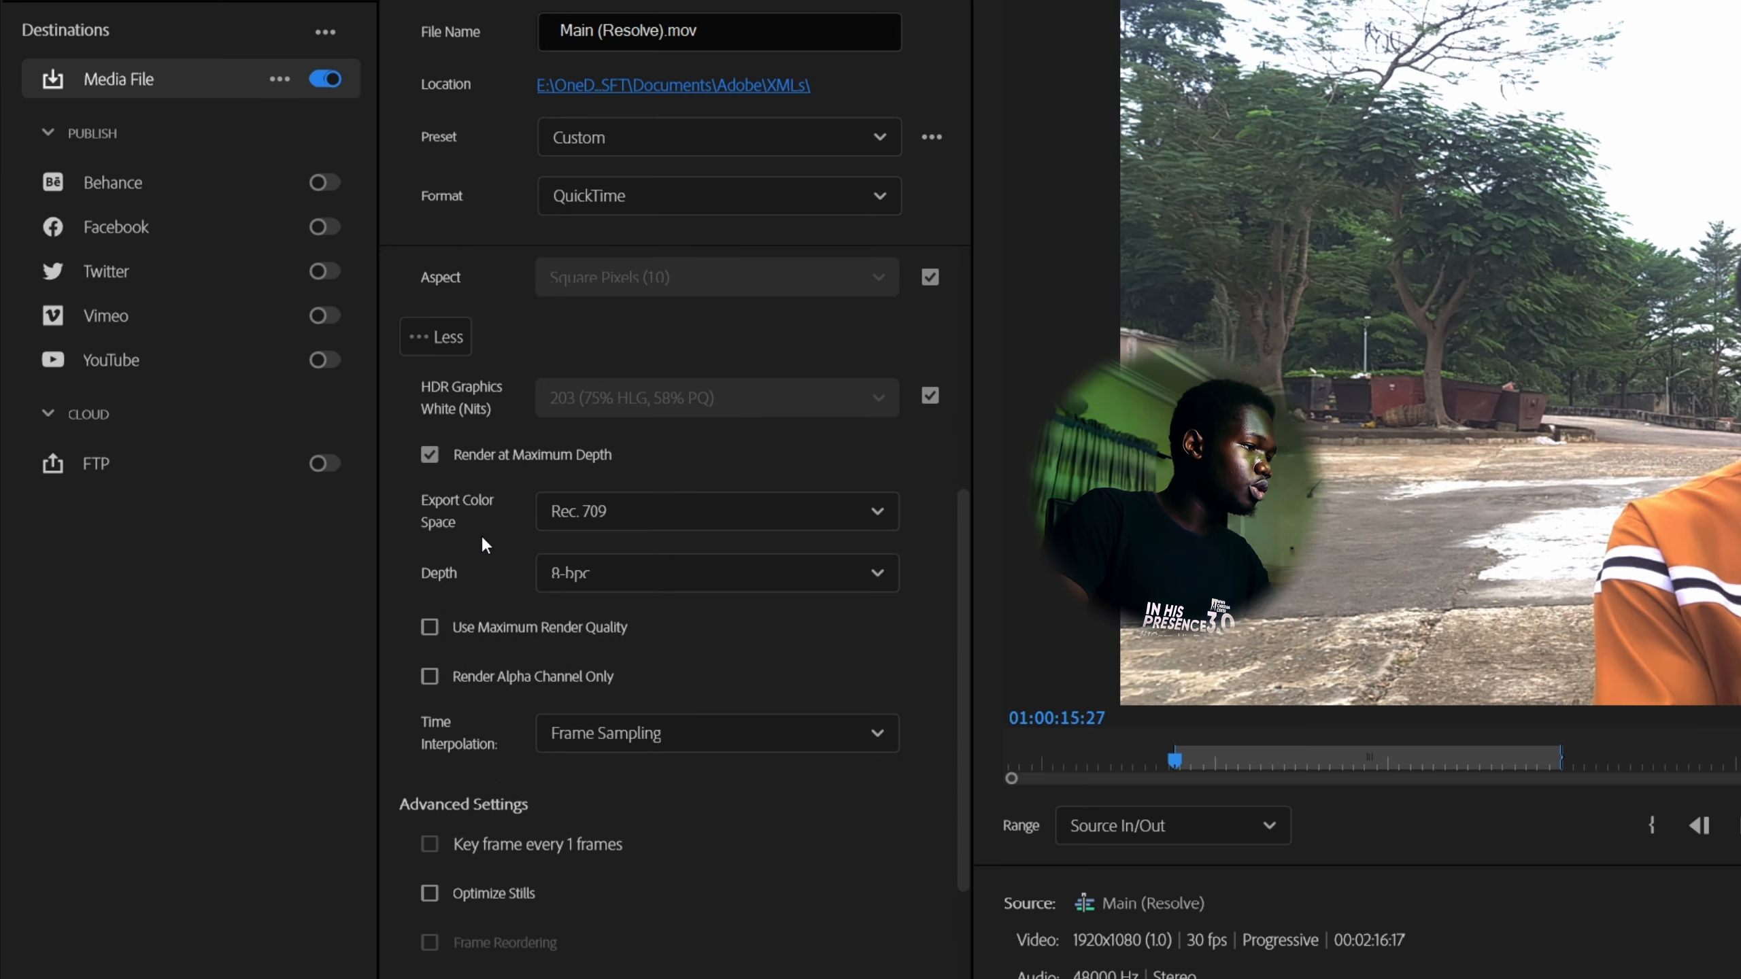
pyautogui.click(430, 451)
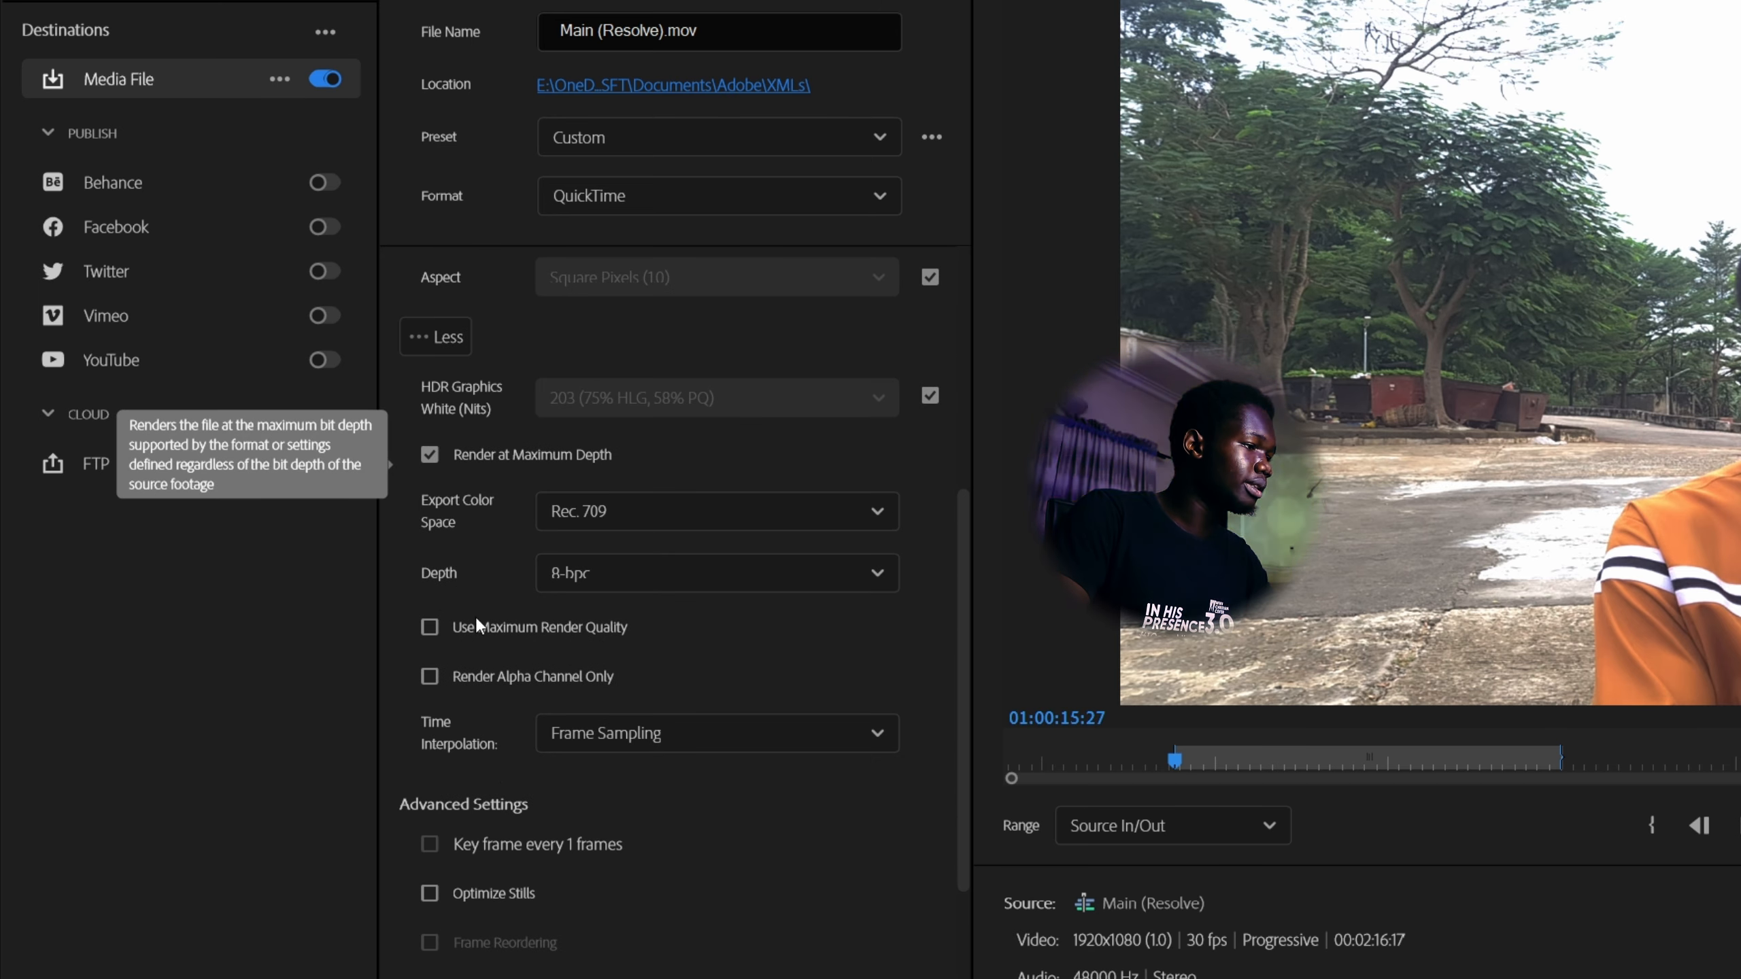
pyautogui.click(431, 626)
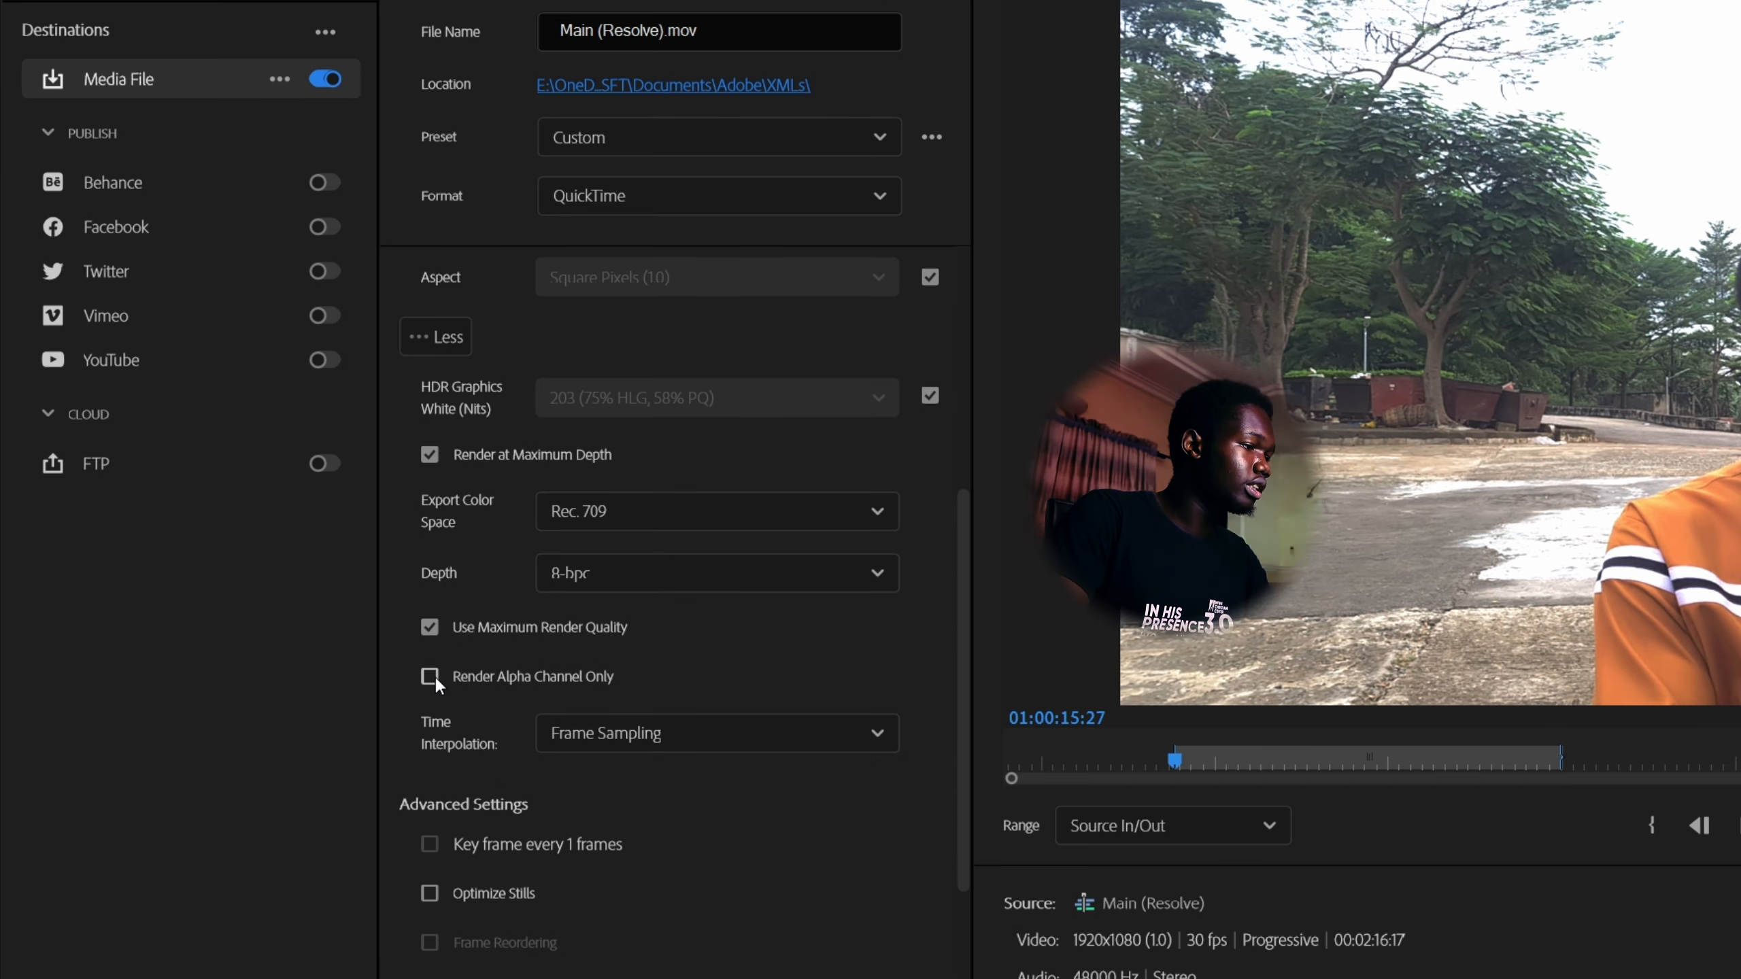
# Set the export color space to Rec. 2100 PQ and the depth to 16-bpc
pyautogui.click(694, 514)
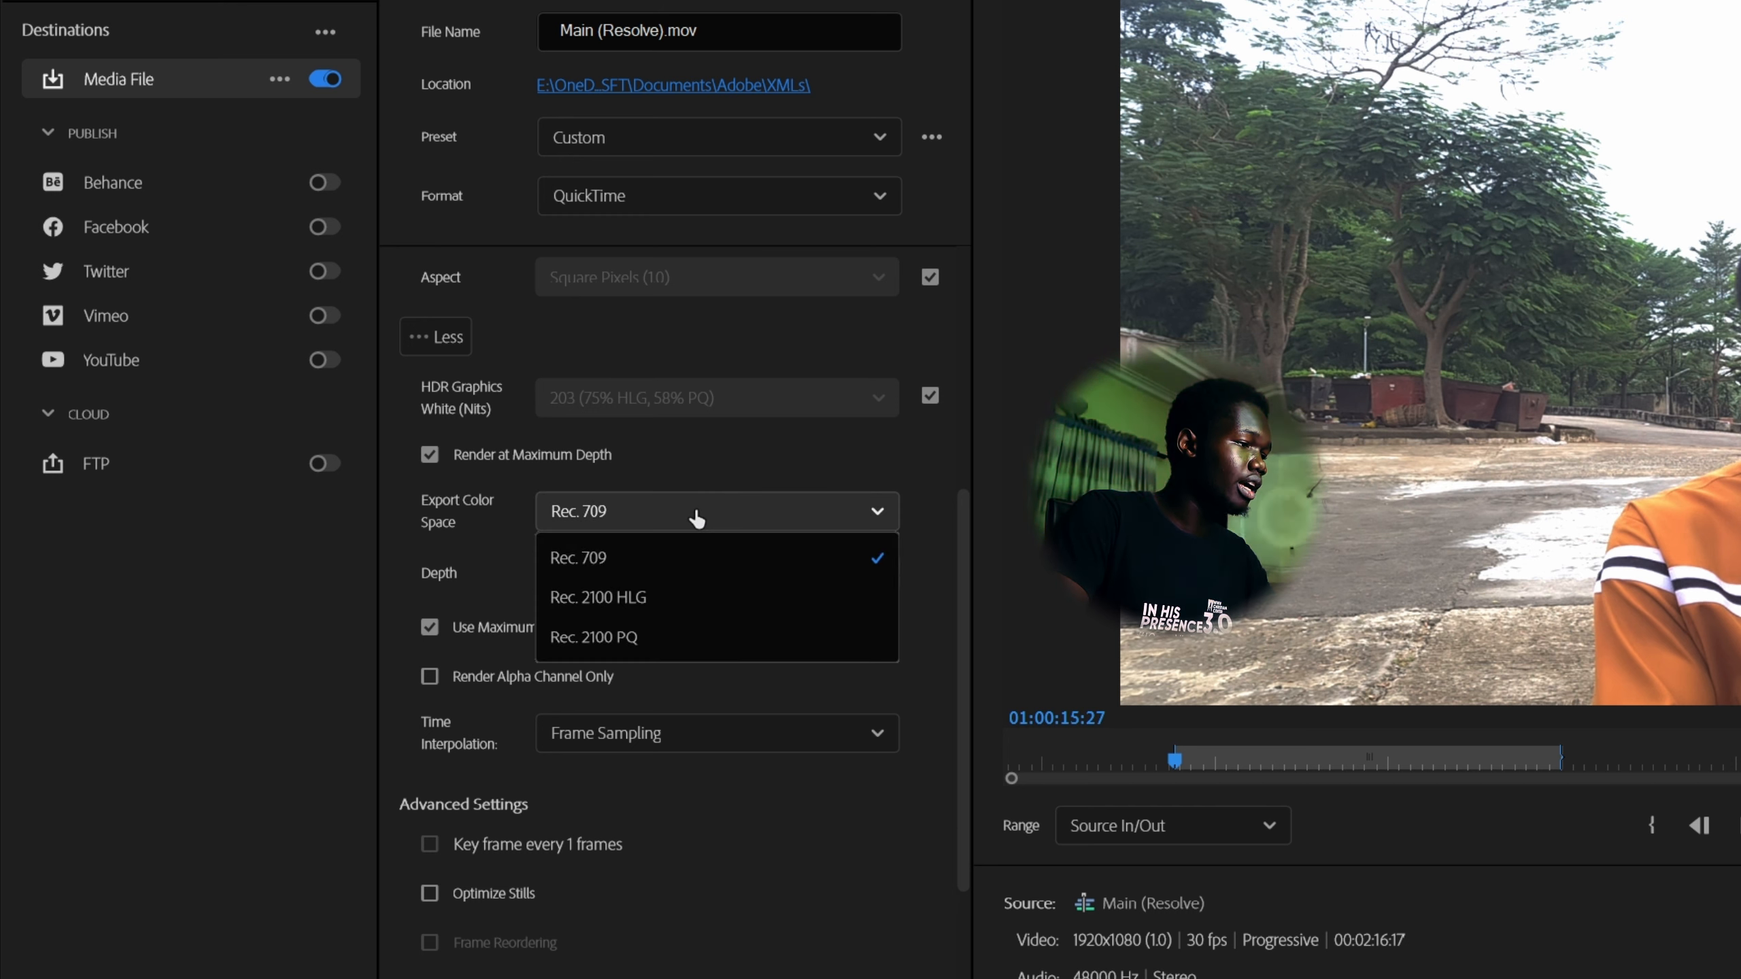
pyautogui.click(670, 638)
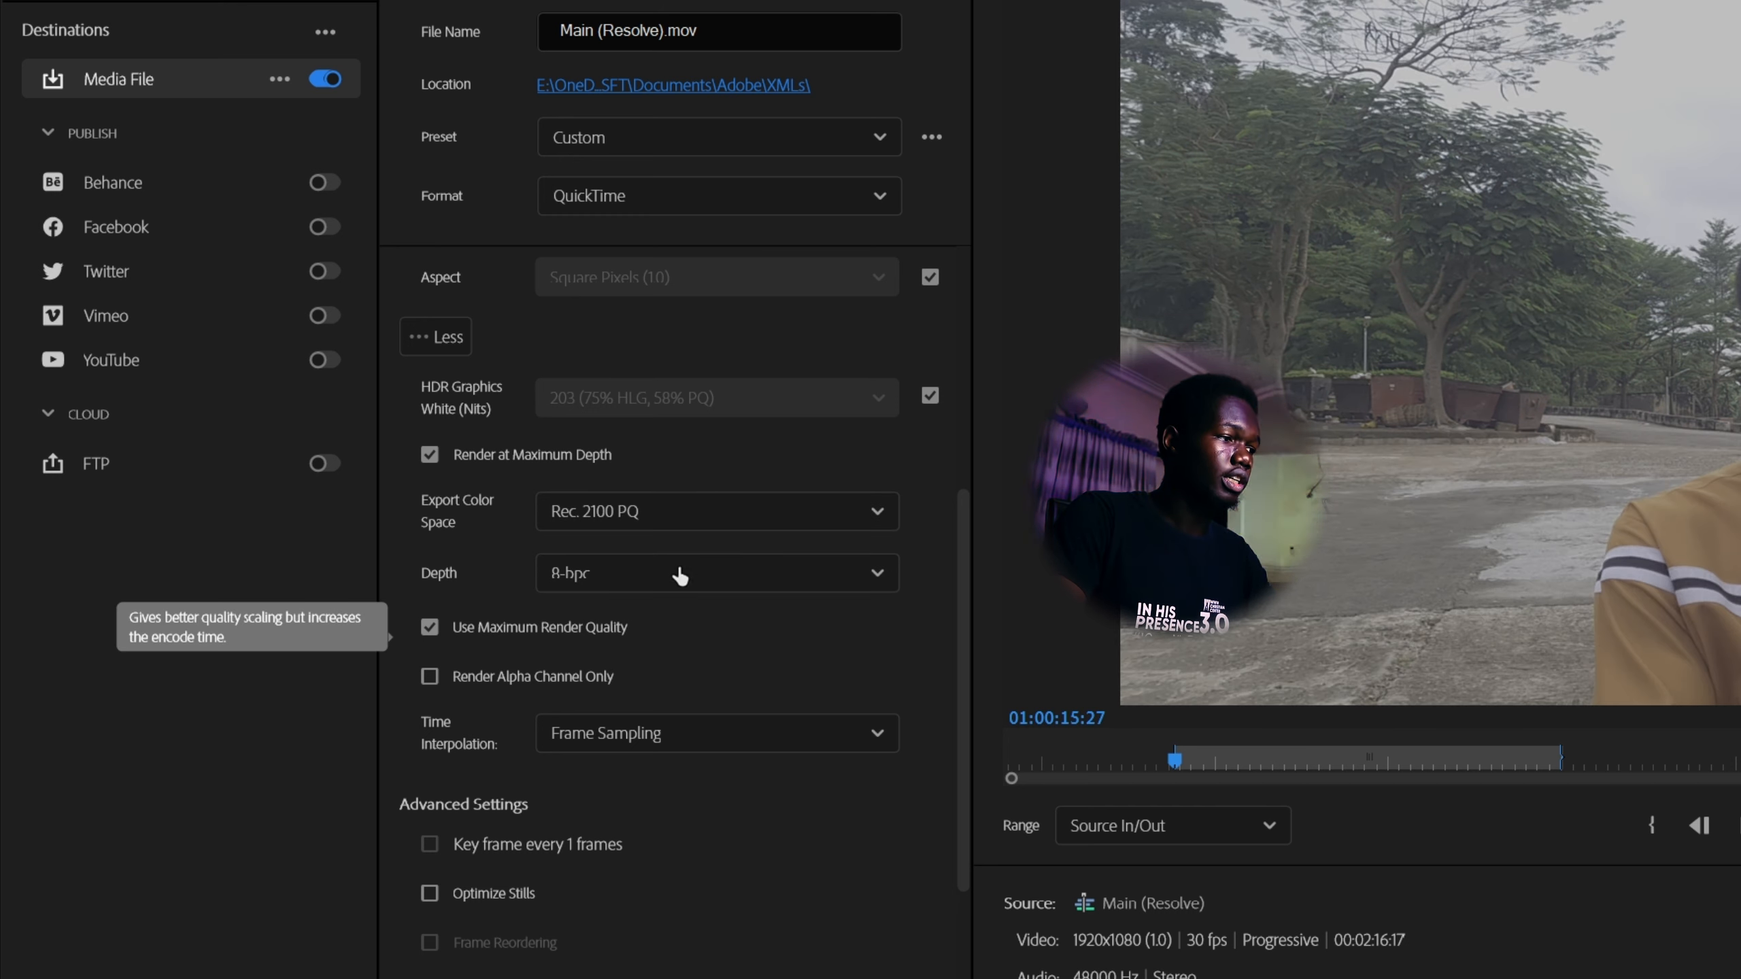
pyautogui.click(682, 573)
pyautogui.click(647, 660)
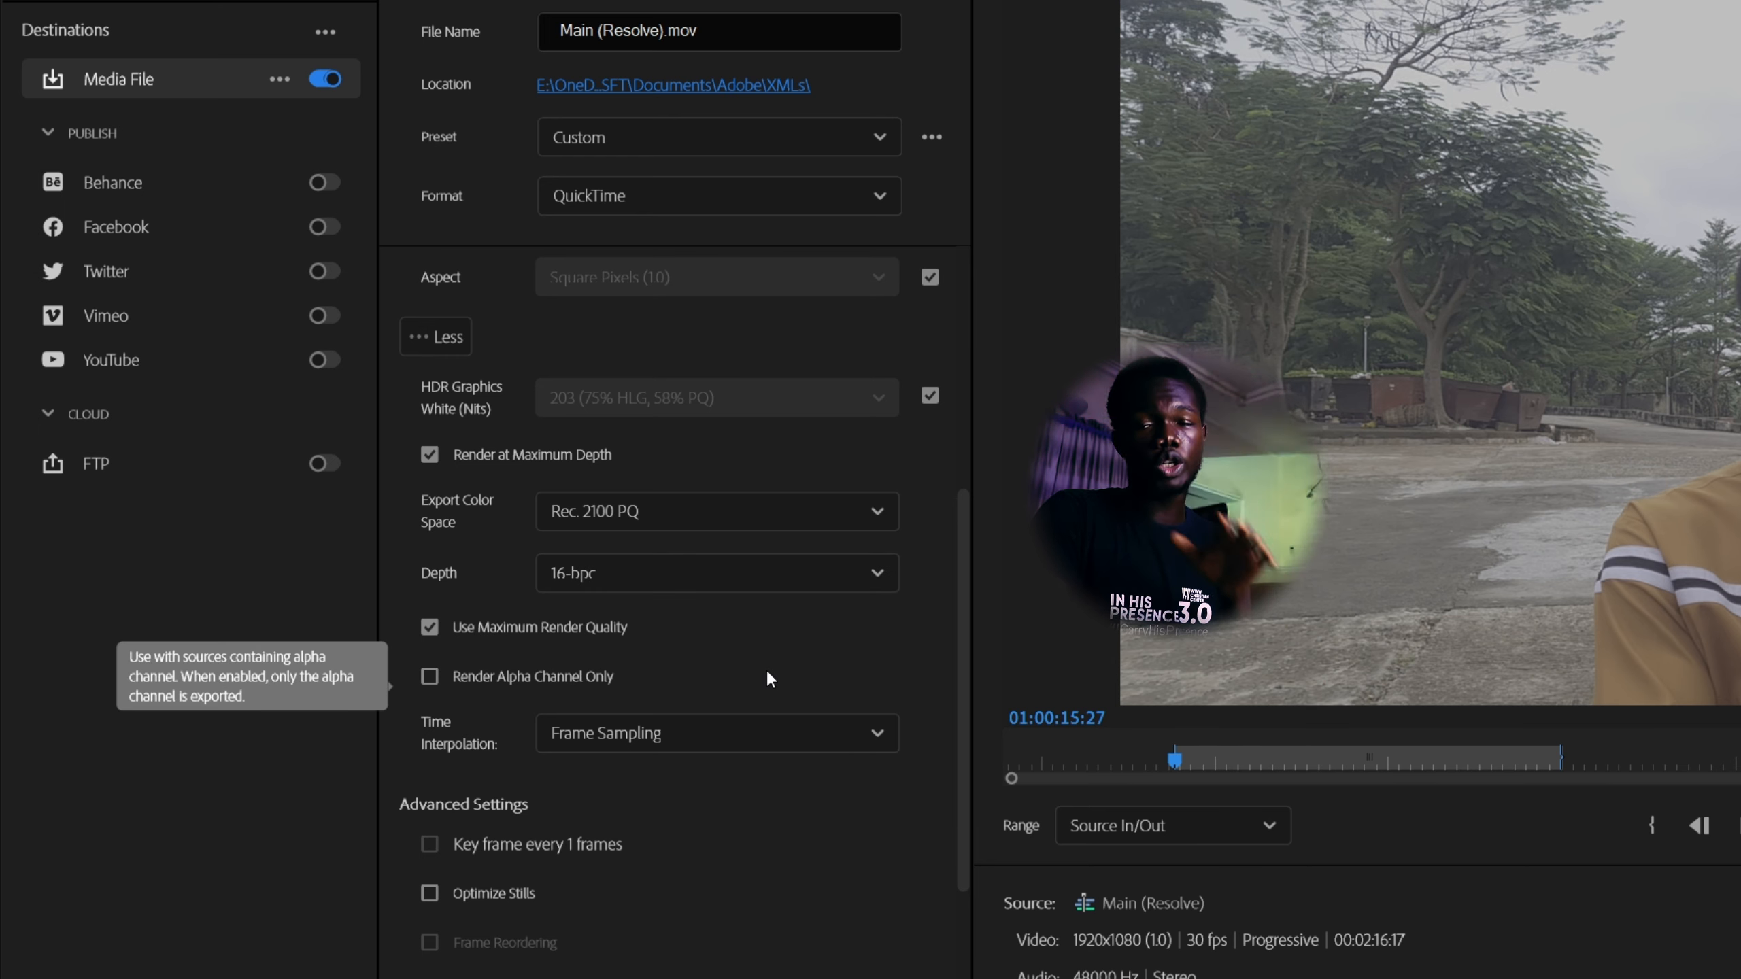
# Save the current export settings as a preset named Pro Res Jstarfilms
pyautogui.scroll(5, 843, 671)
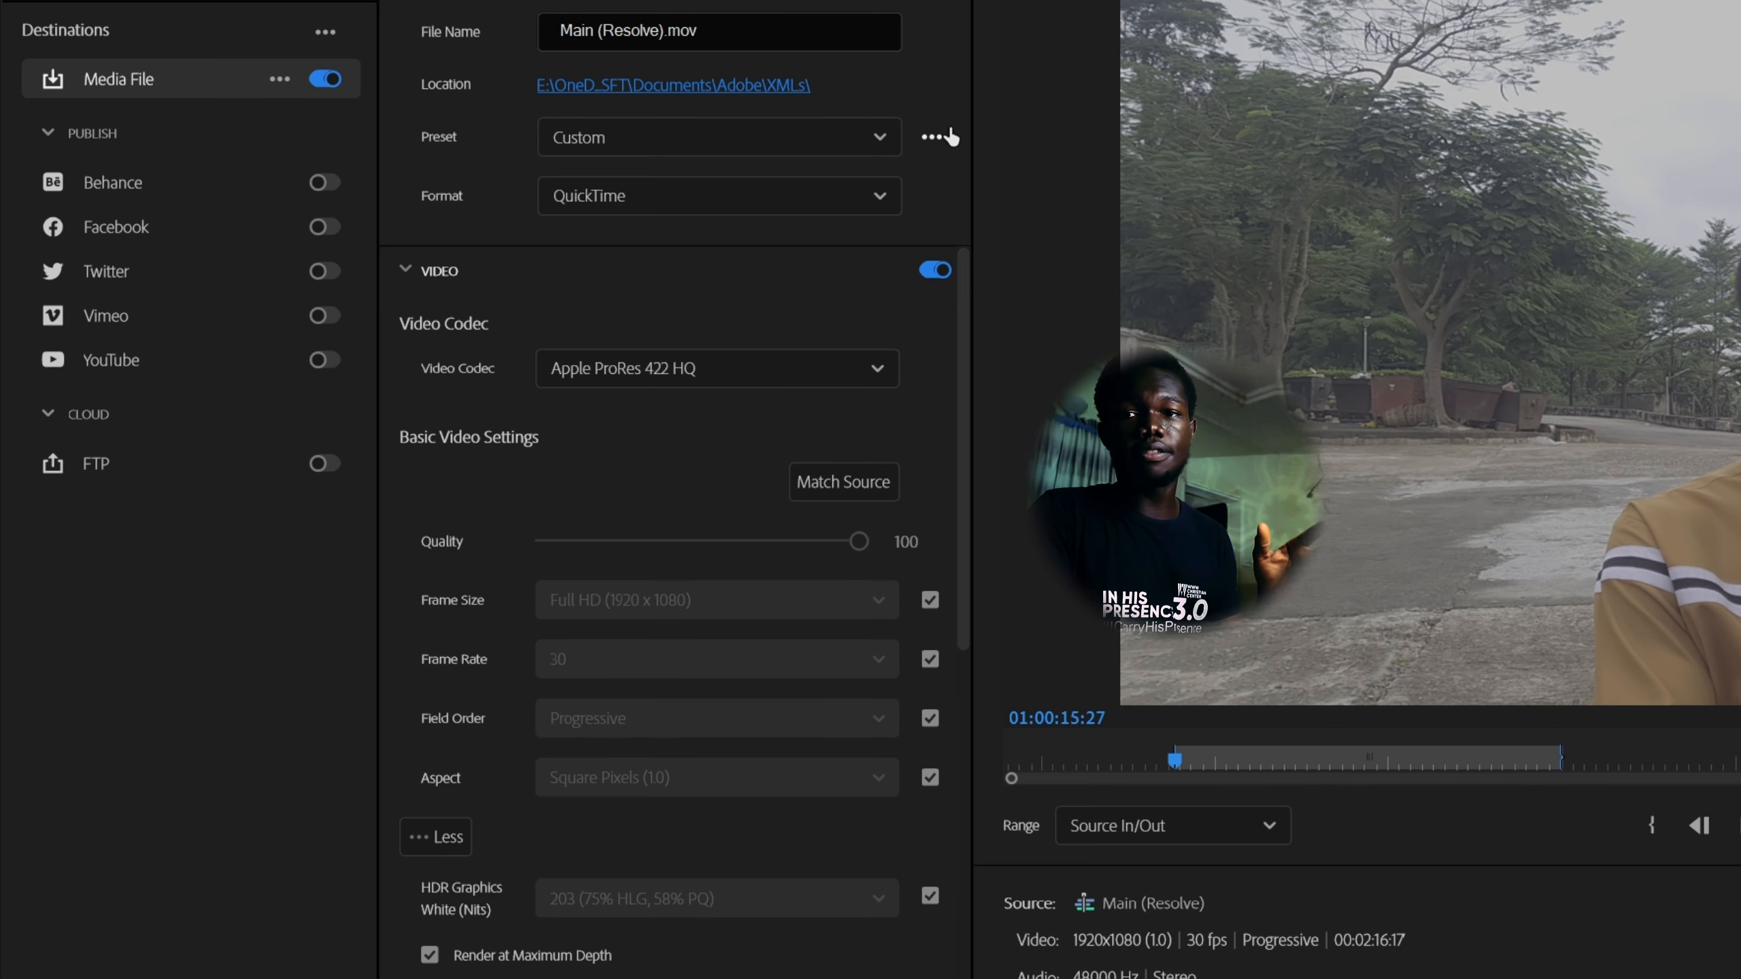
pyautogui.click(945, 137)
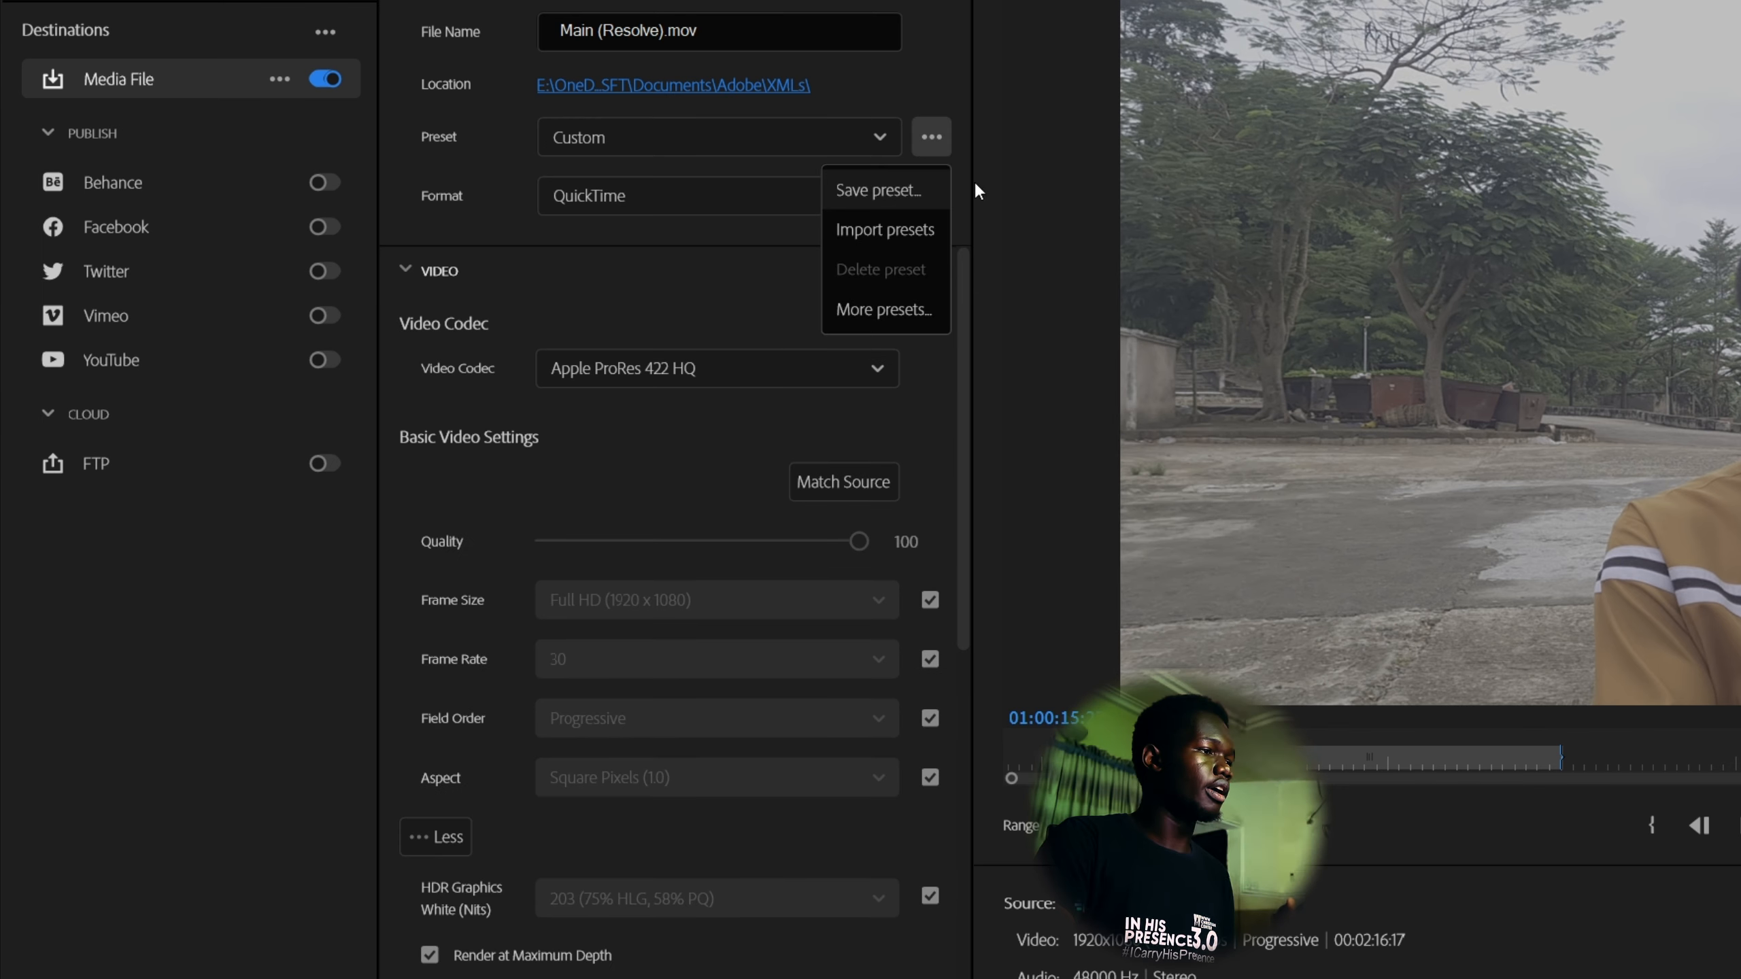
pyautogui.click(903, 190)
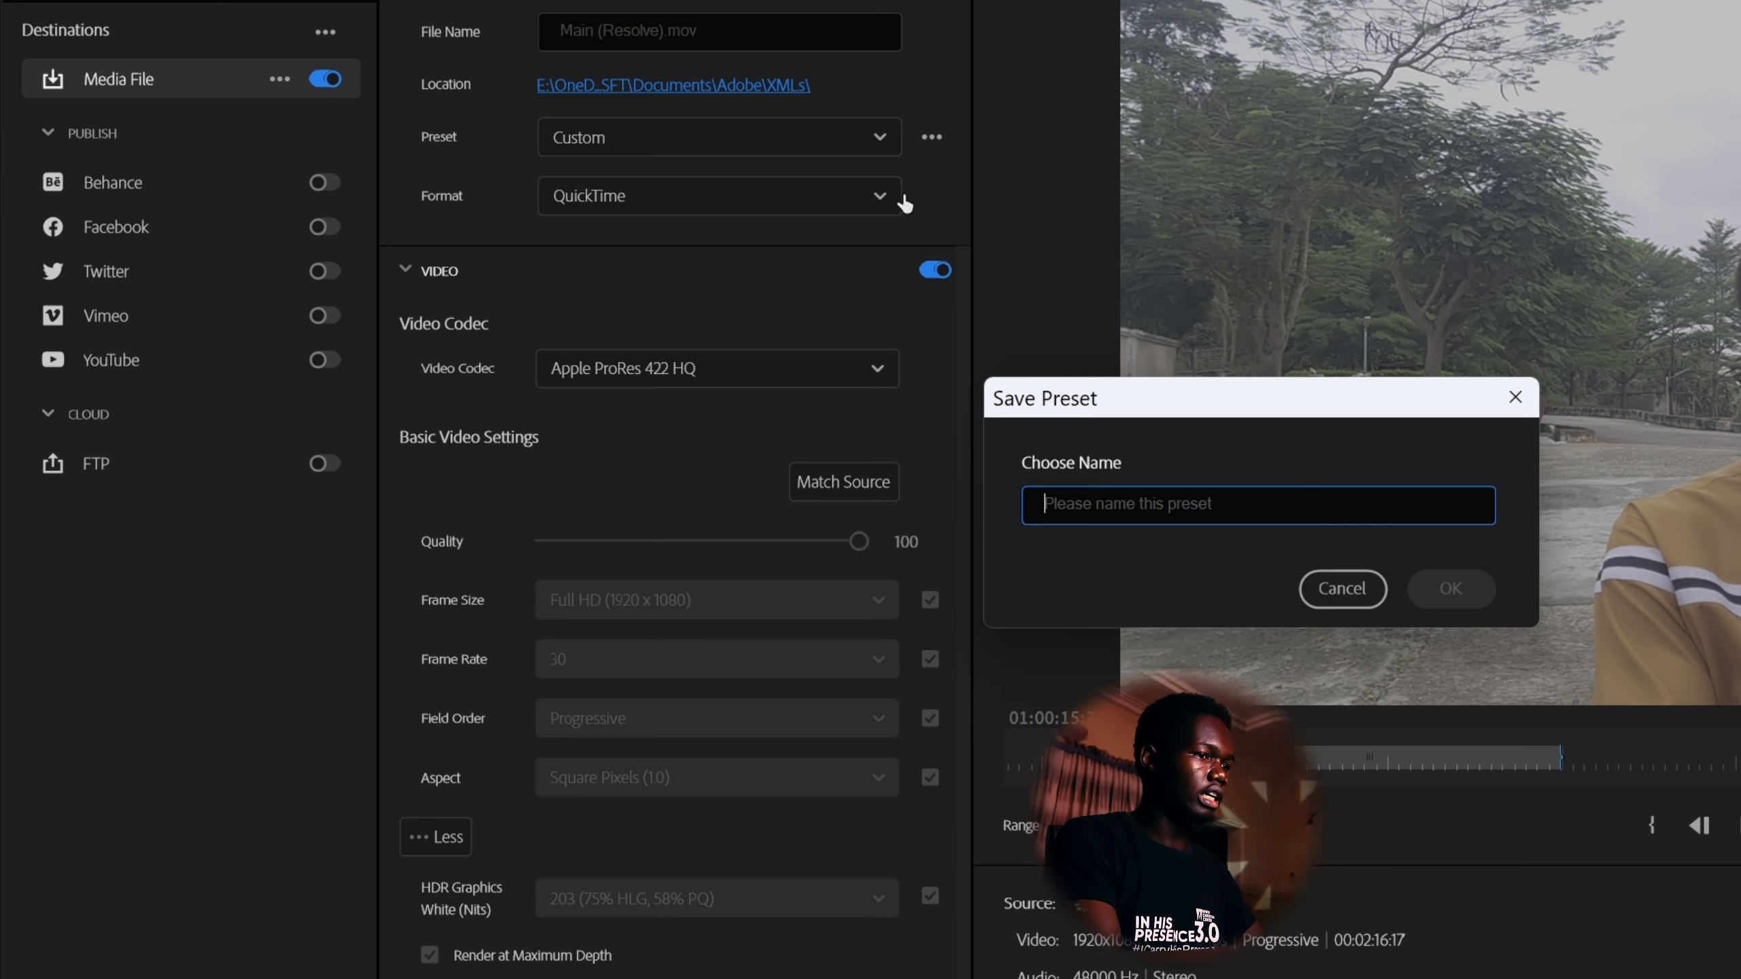
pyautogui.write('Prpo Res')
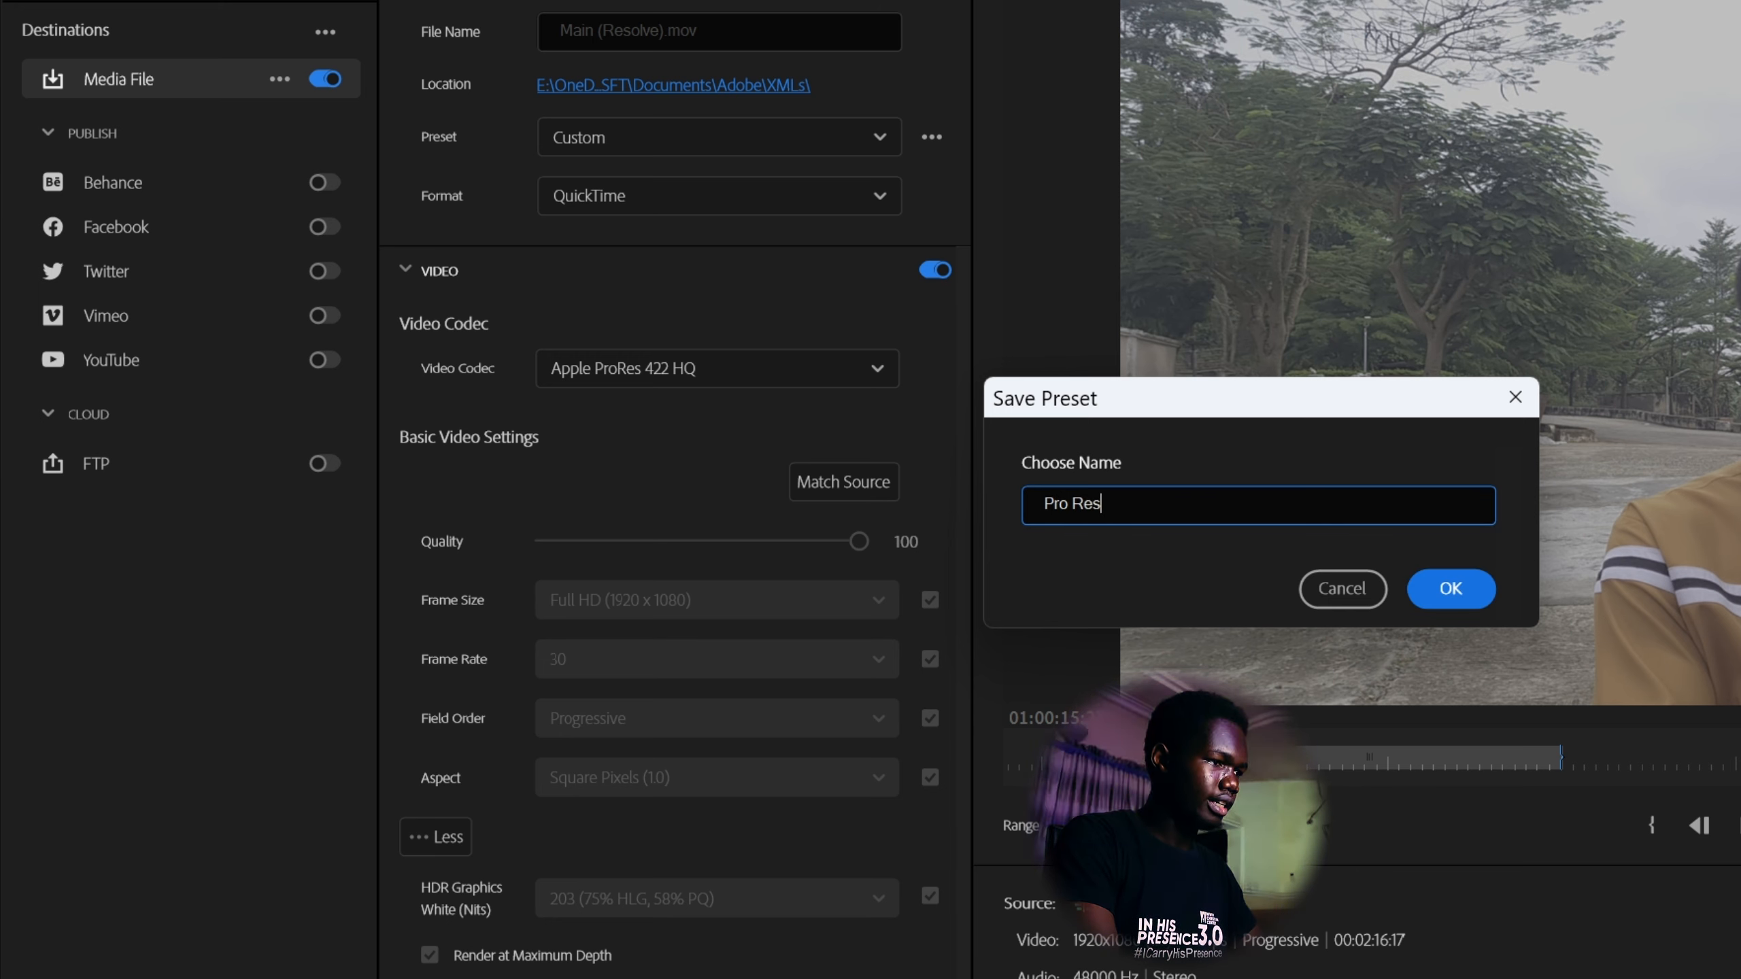
pyautogui.write(' Jstarfilms')
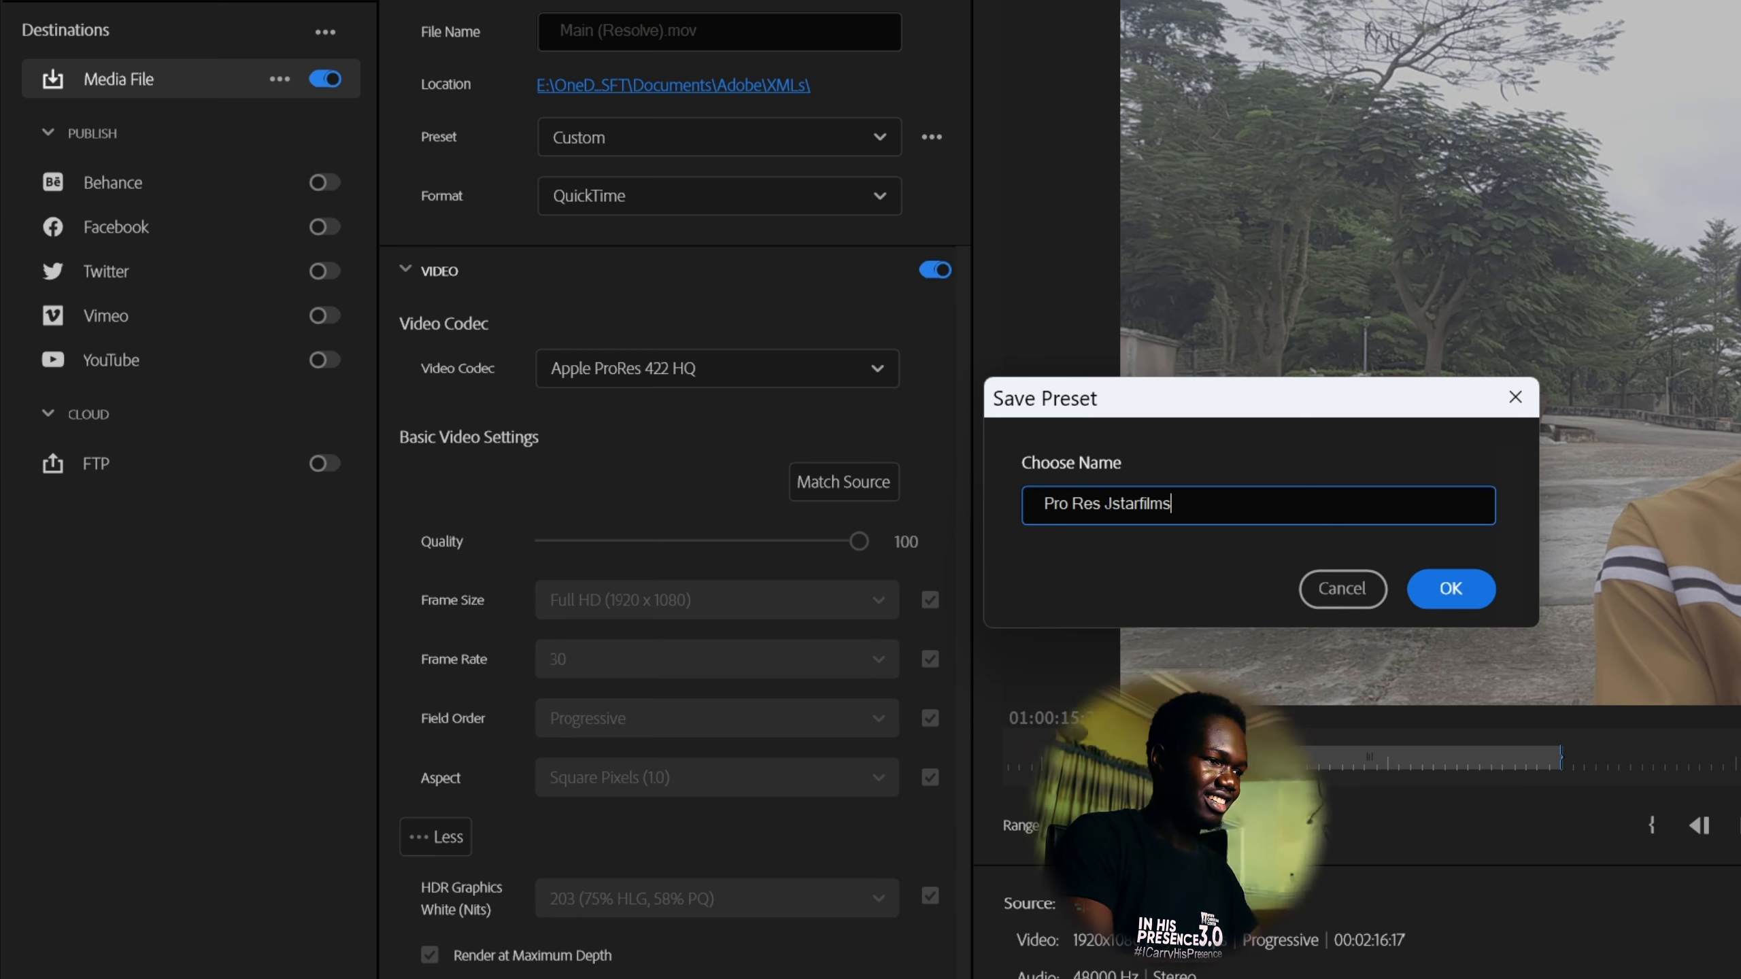
pyautogui.click(1446, 598)
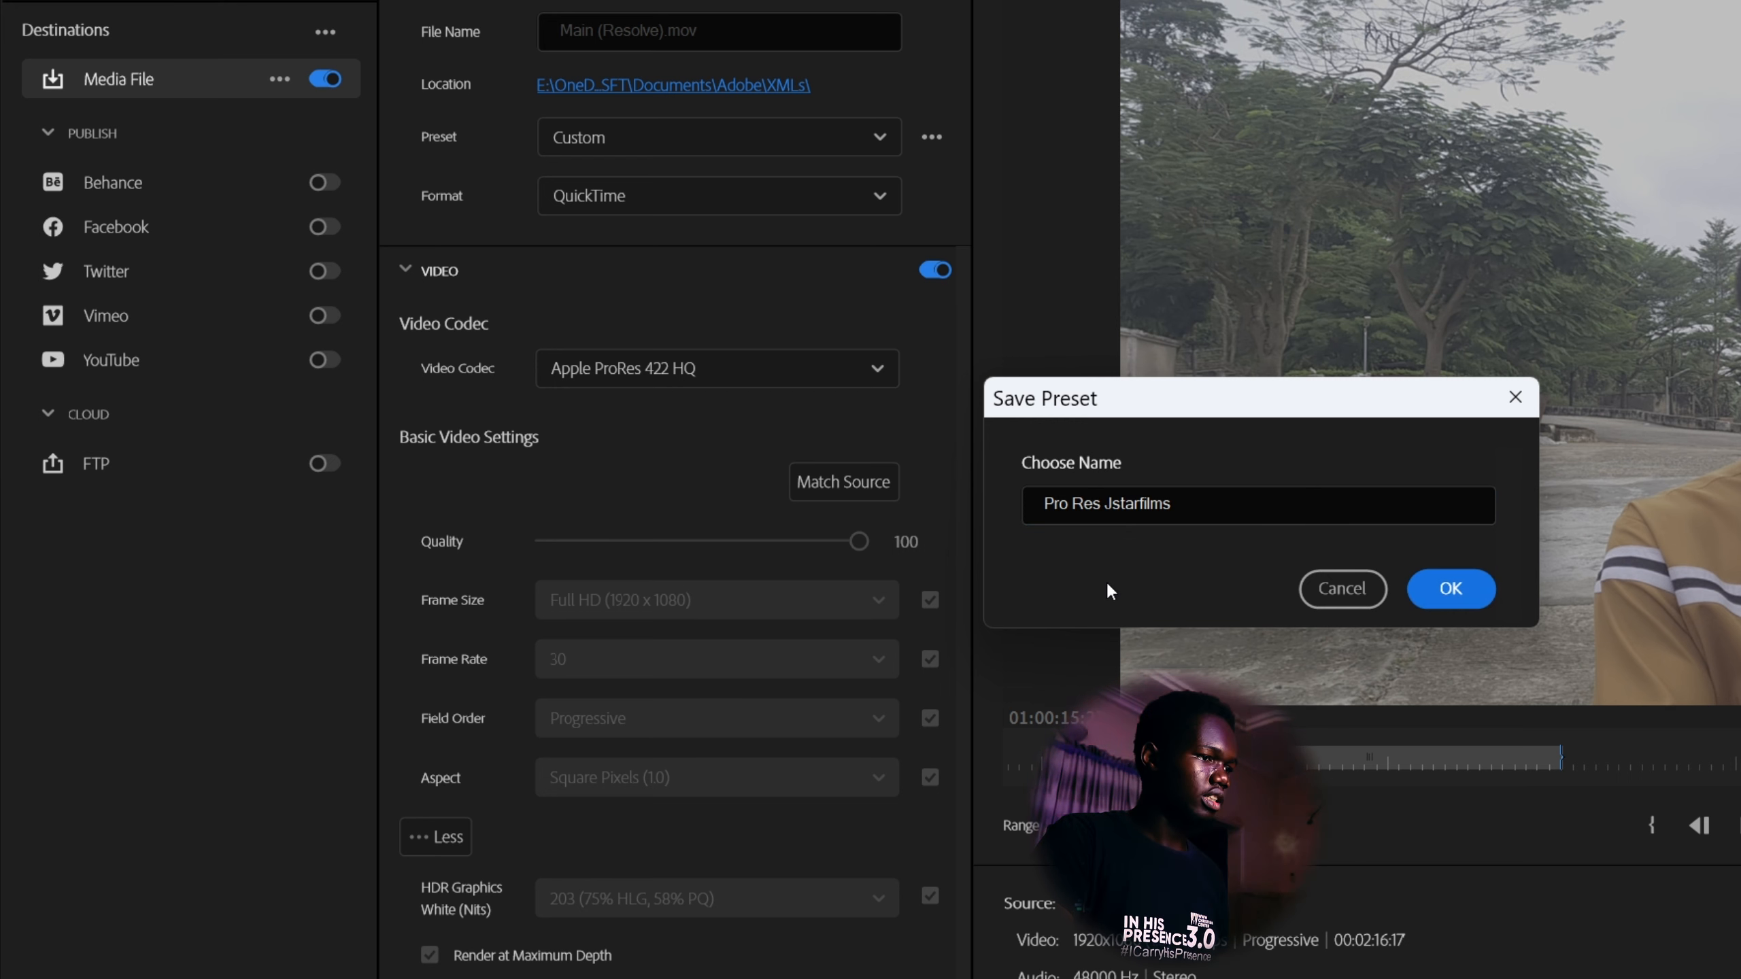
pyautogui.click(1451, 589)
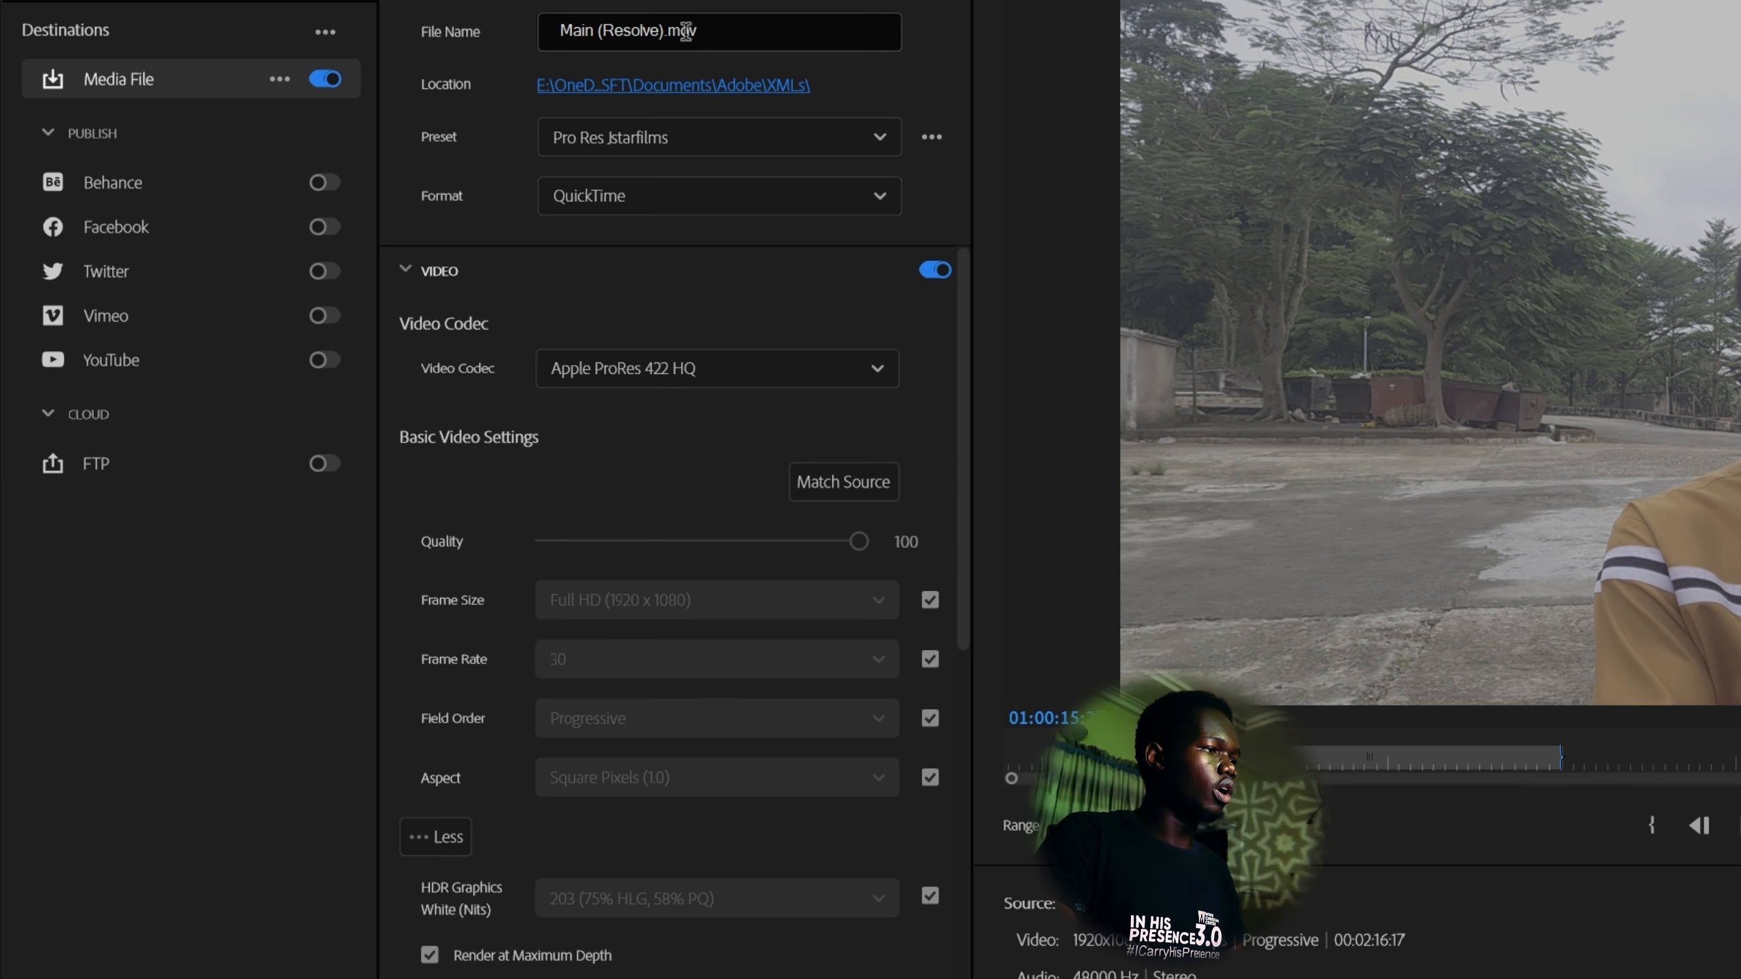
# Rename the export file as Main_titlr_trans1
pyautogui.click(657, 32)
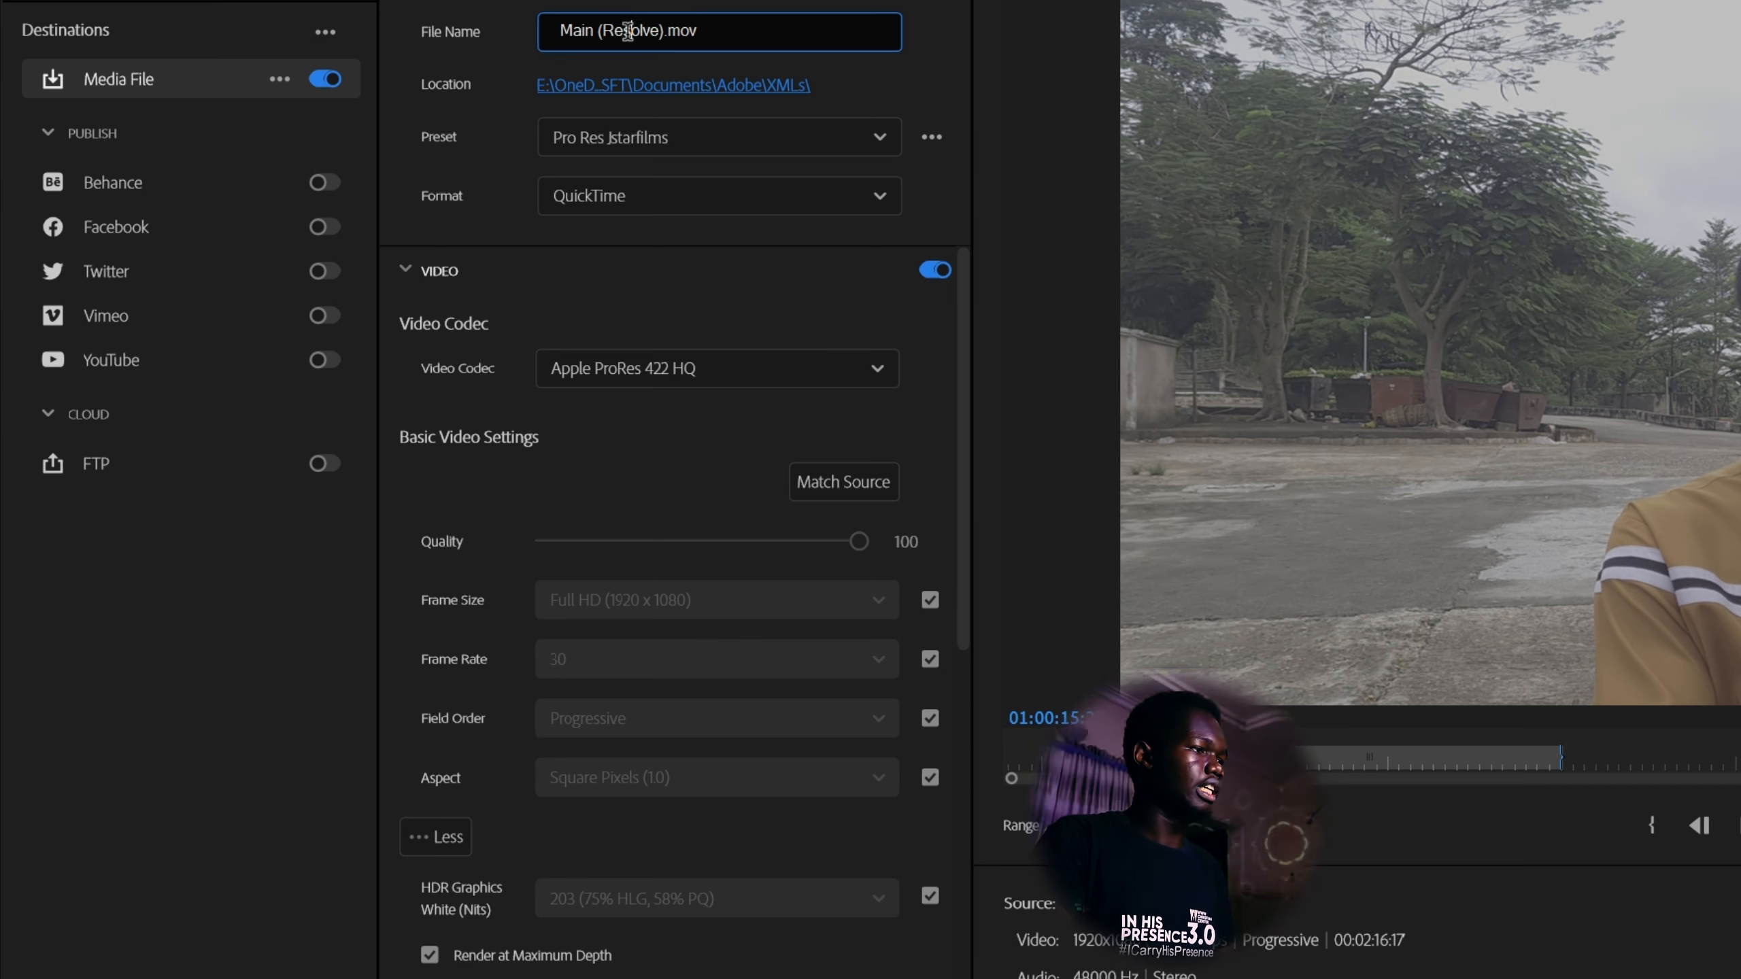
pyautogui.doubleClick(628, 30)
pyautogui.moveTo(705, 35); pyautogui.dragTo(548, 13)
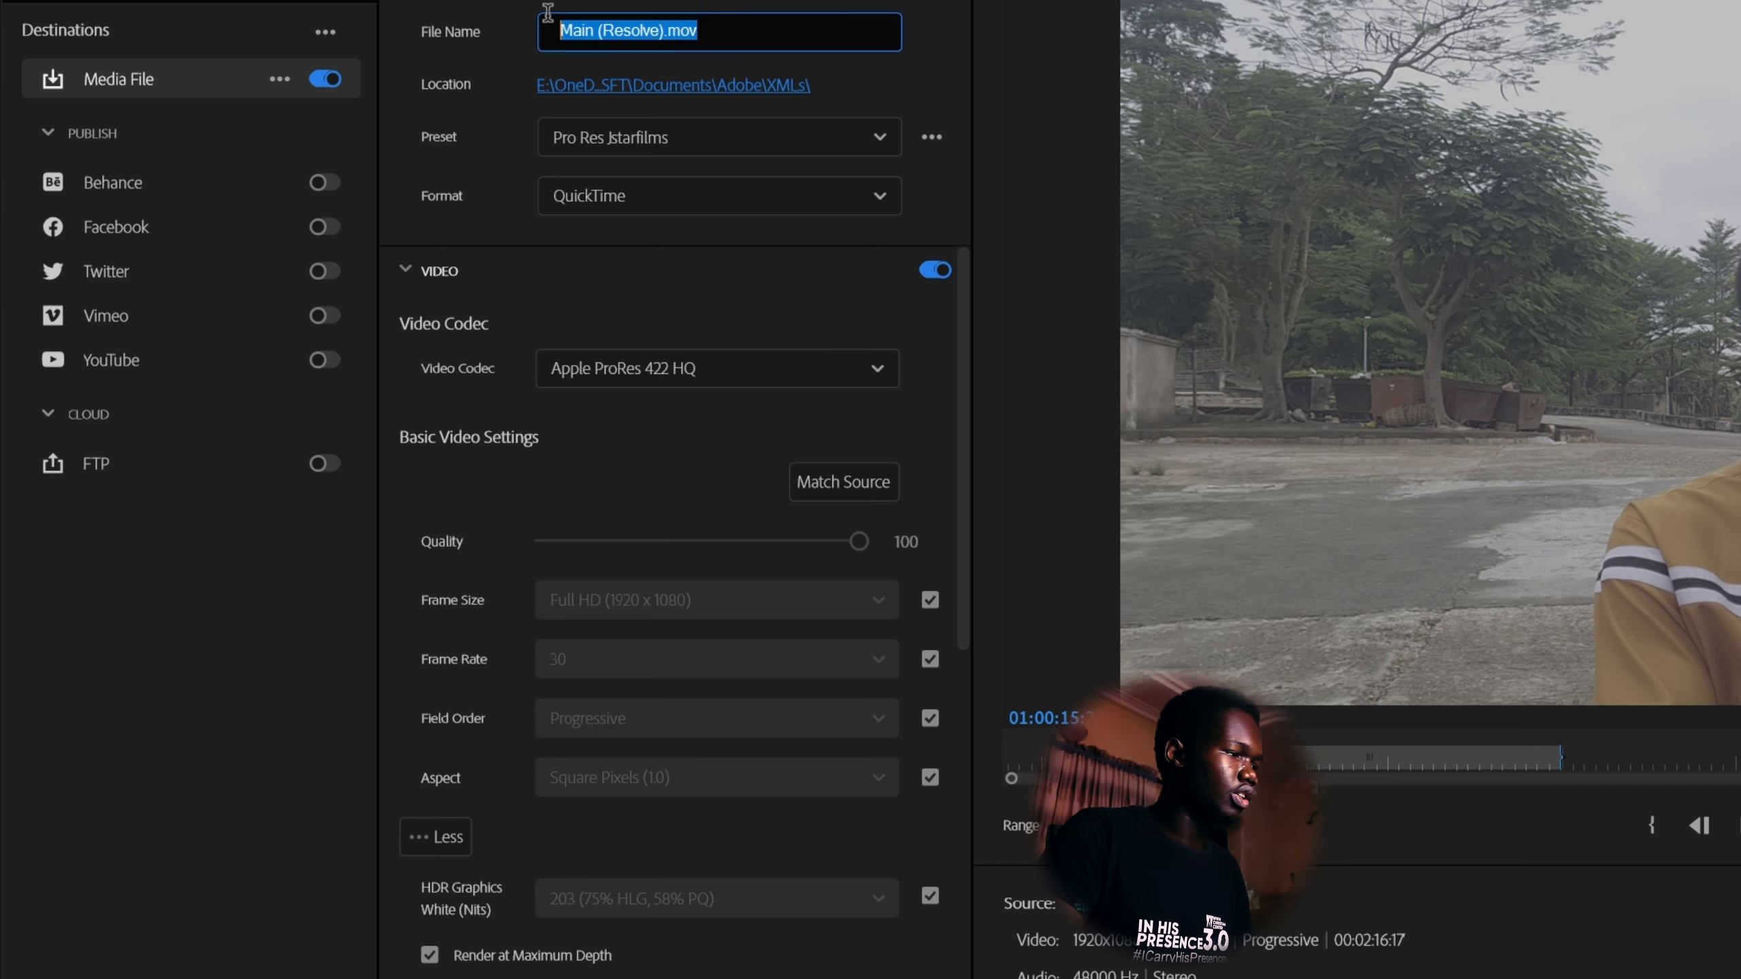
pyautogui.write('Main')
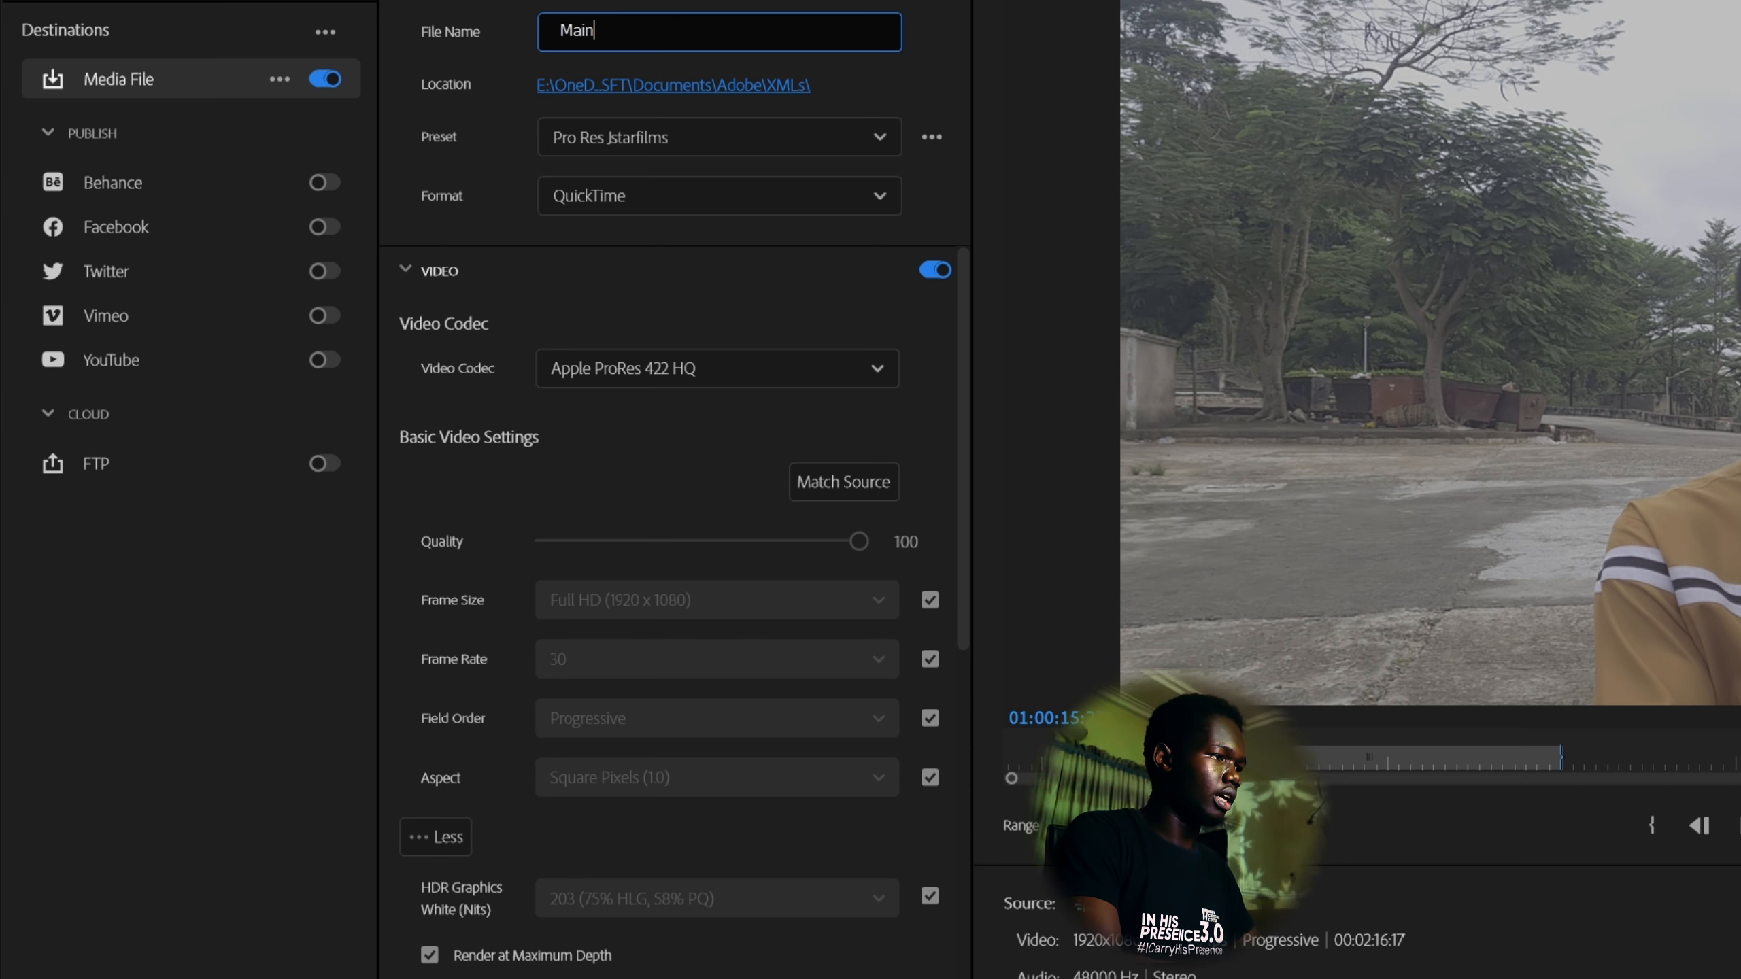
pyautogui.write('_t')
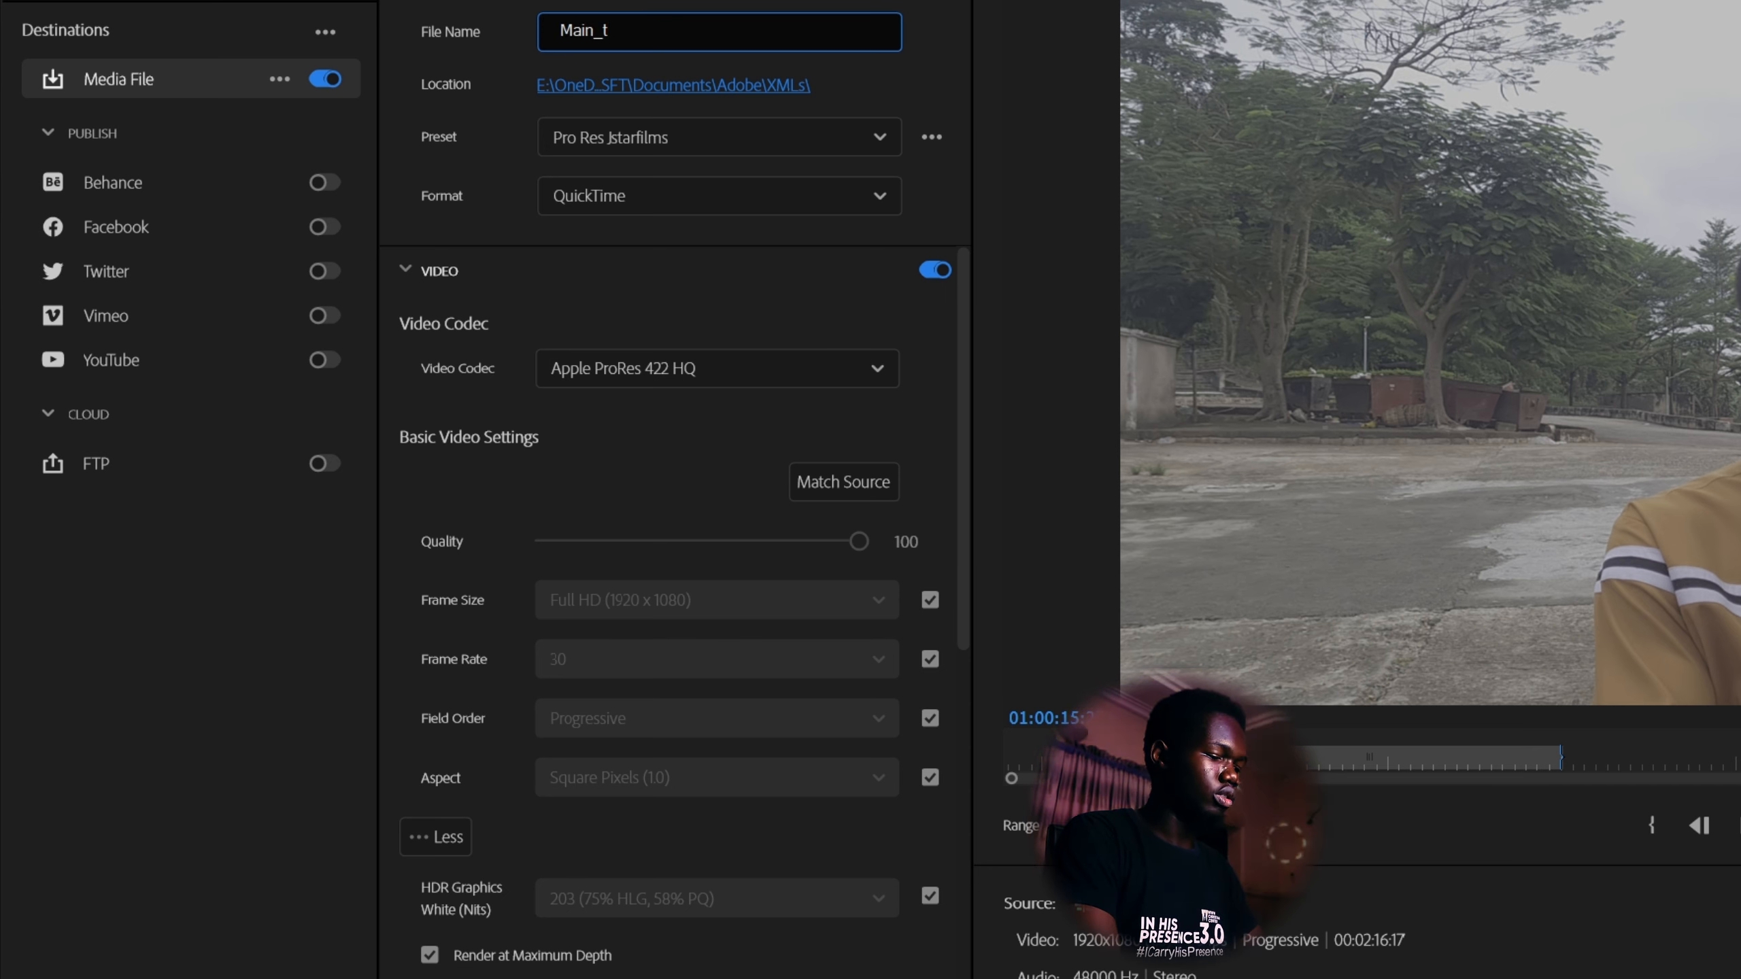
pyautogui.write('itlr_trans1')
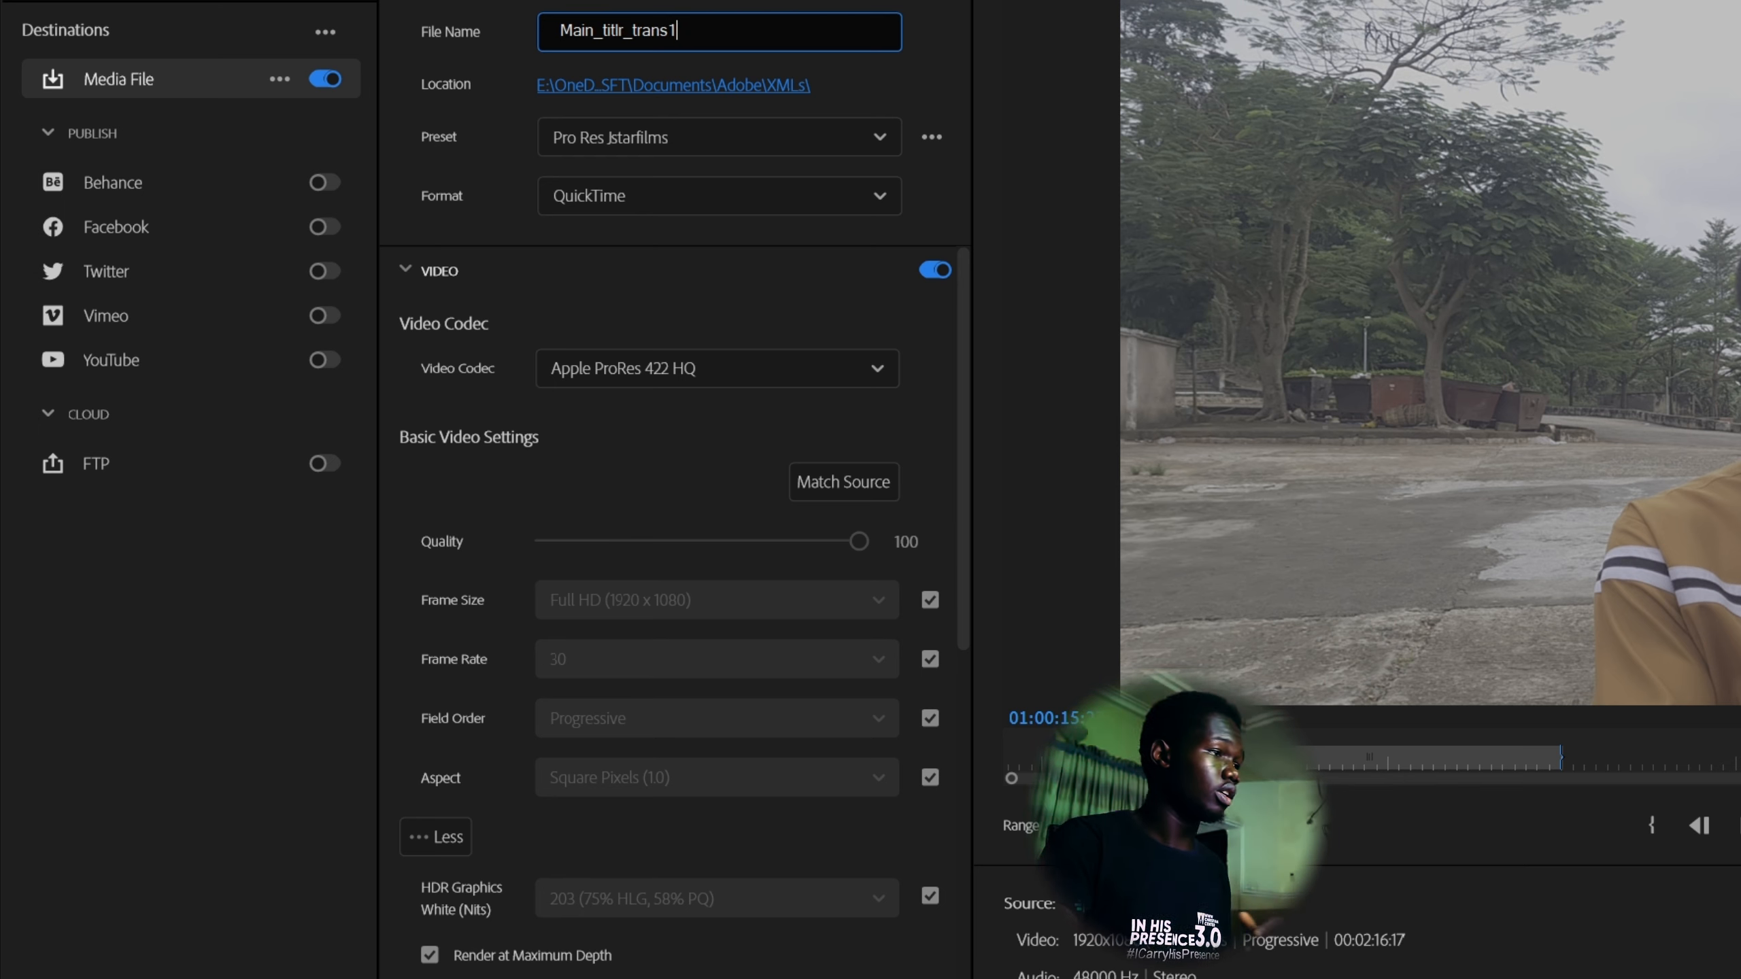
pyautogui.click(870, 72)
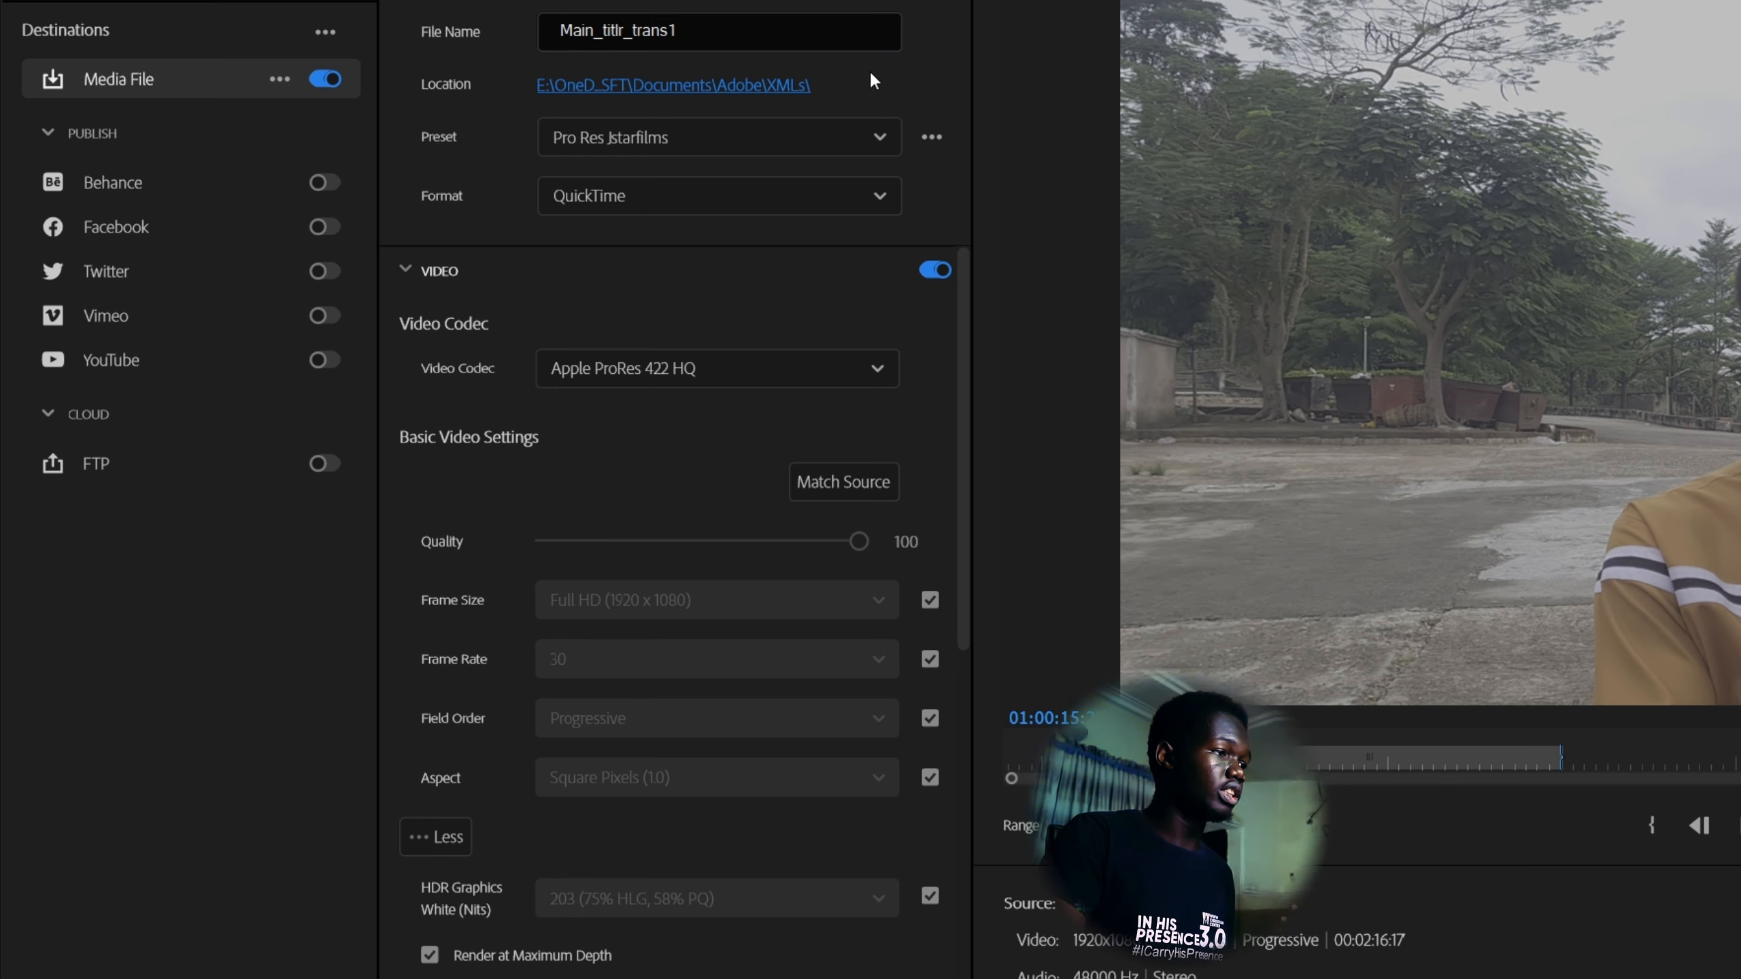
# Set the export location to the XML's folder inside Project Files of Best workflow for HDR content
pyautogui.click(757, 83)
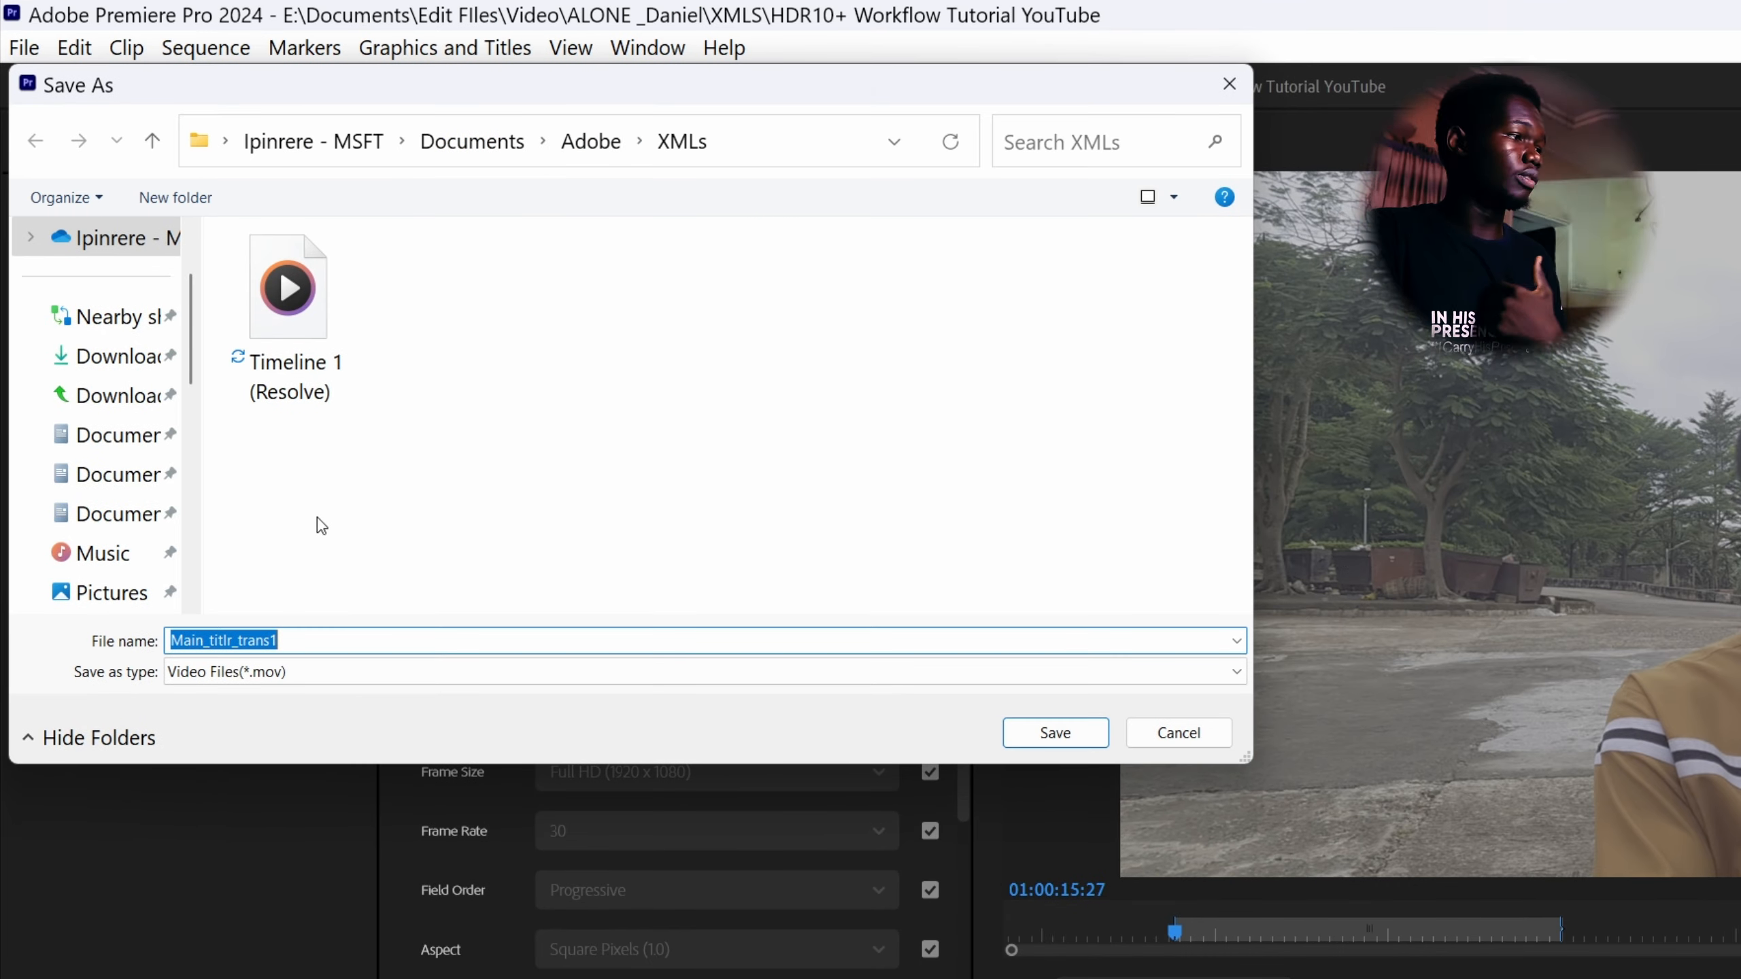
pyautogui.click(96, 434)
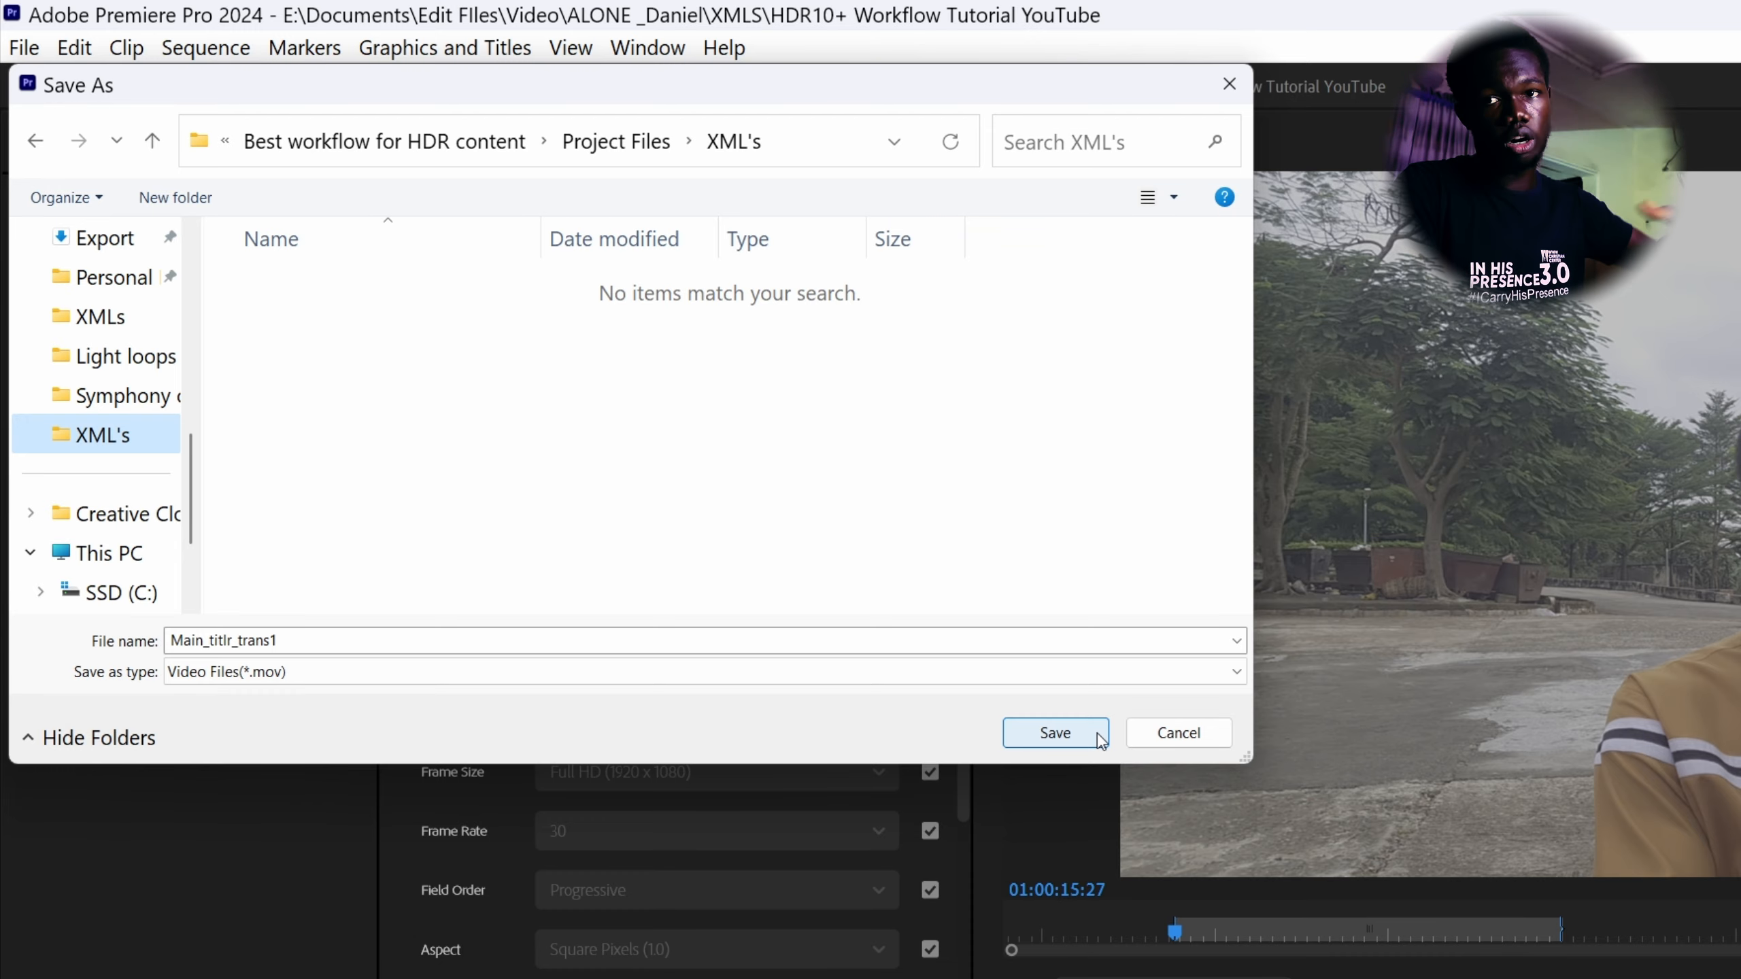
pyautogui.click(1055, 732)
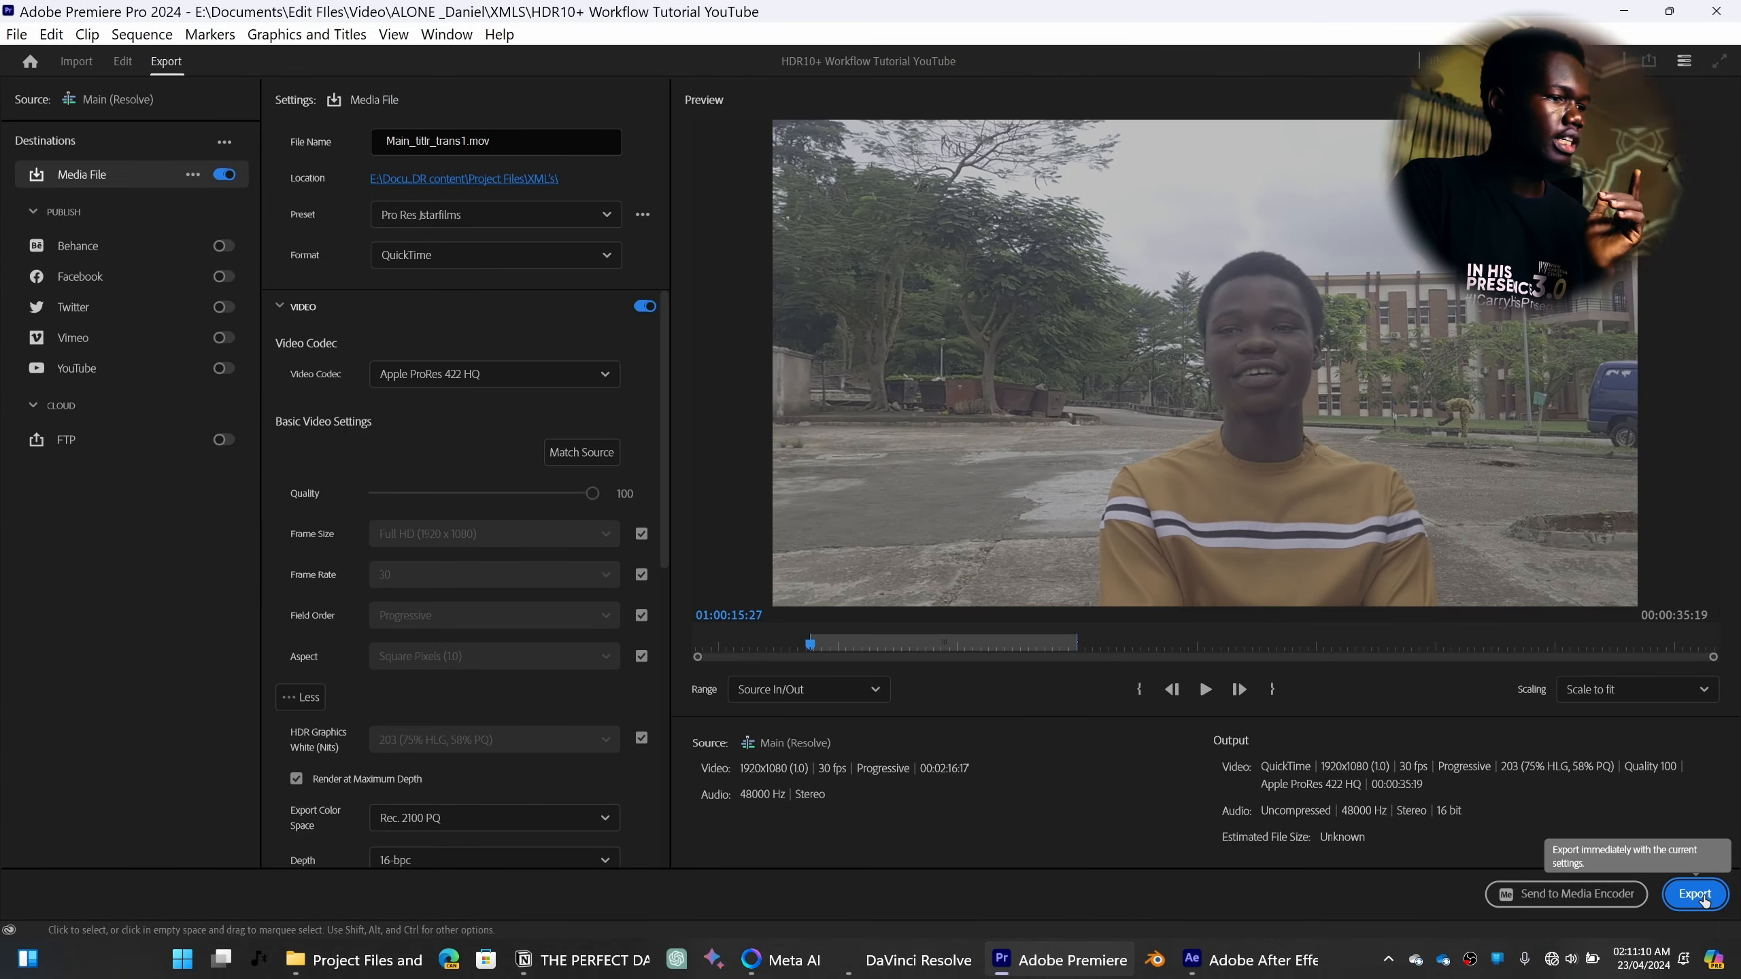
# Keep the export range at Source In/Out and export the section with the current settings
pyautogui.click(815, 691)
pyautogui.click(835, 754)
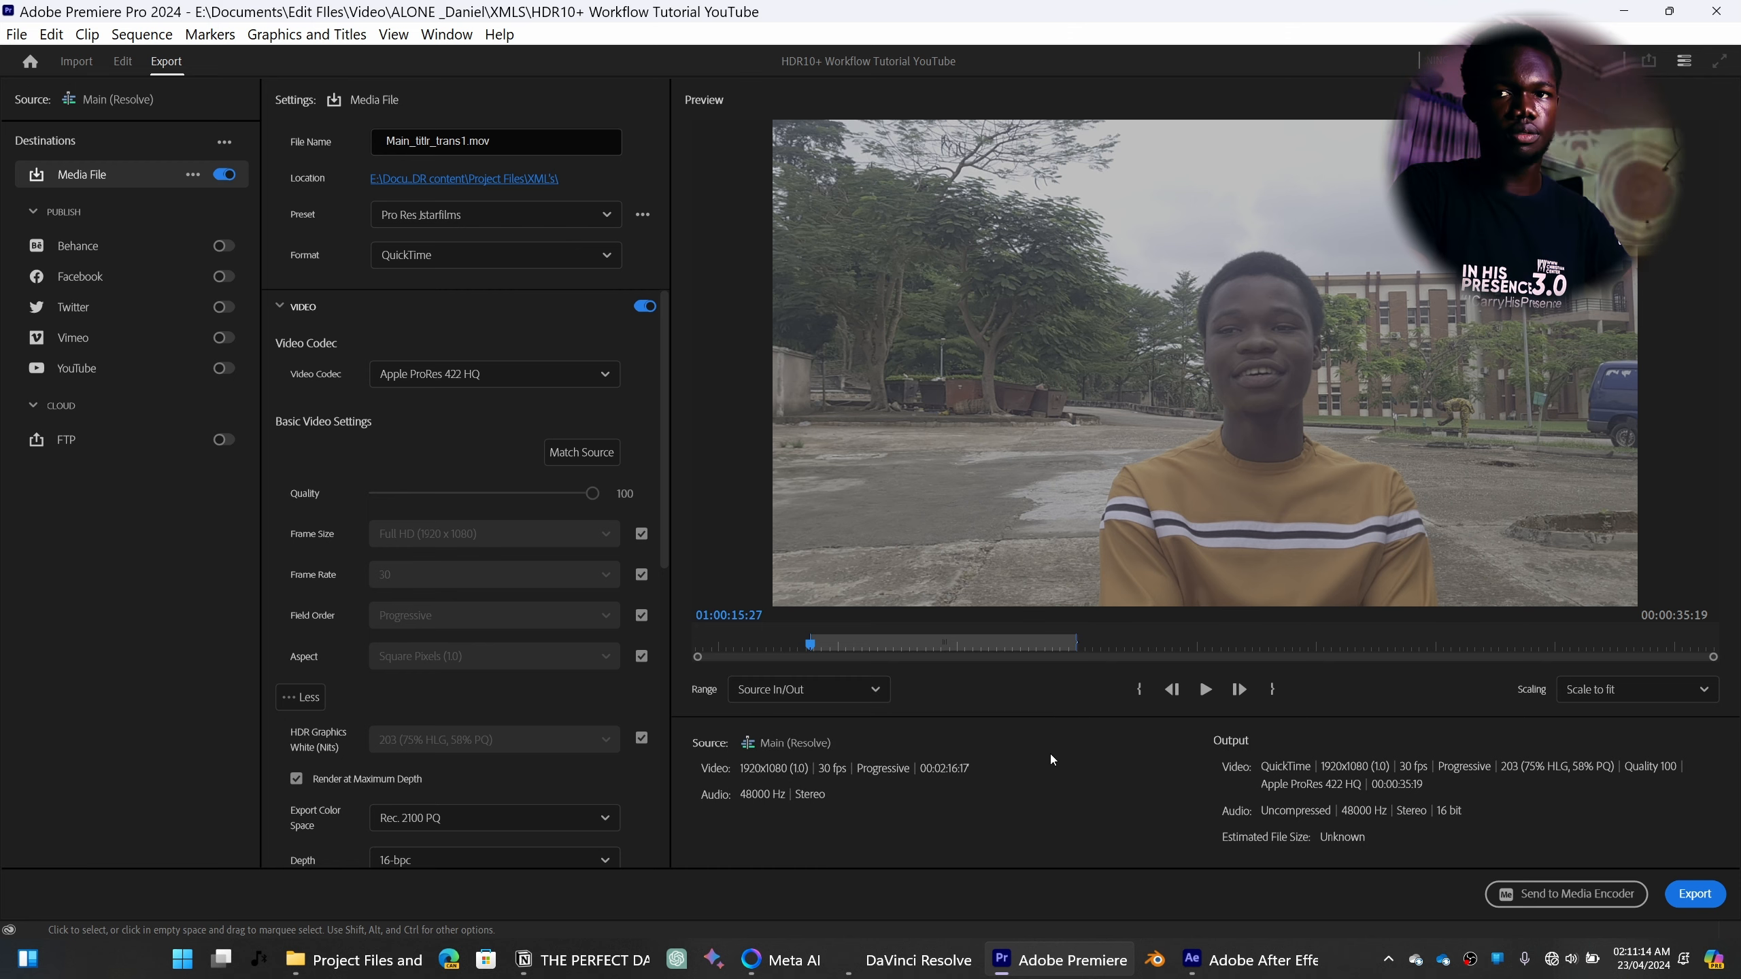
pyautogui.click(1694, 894)
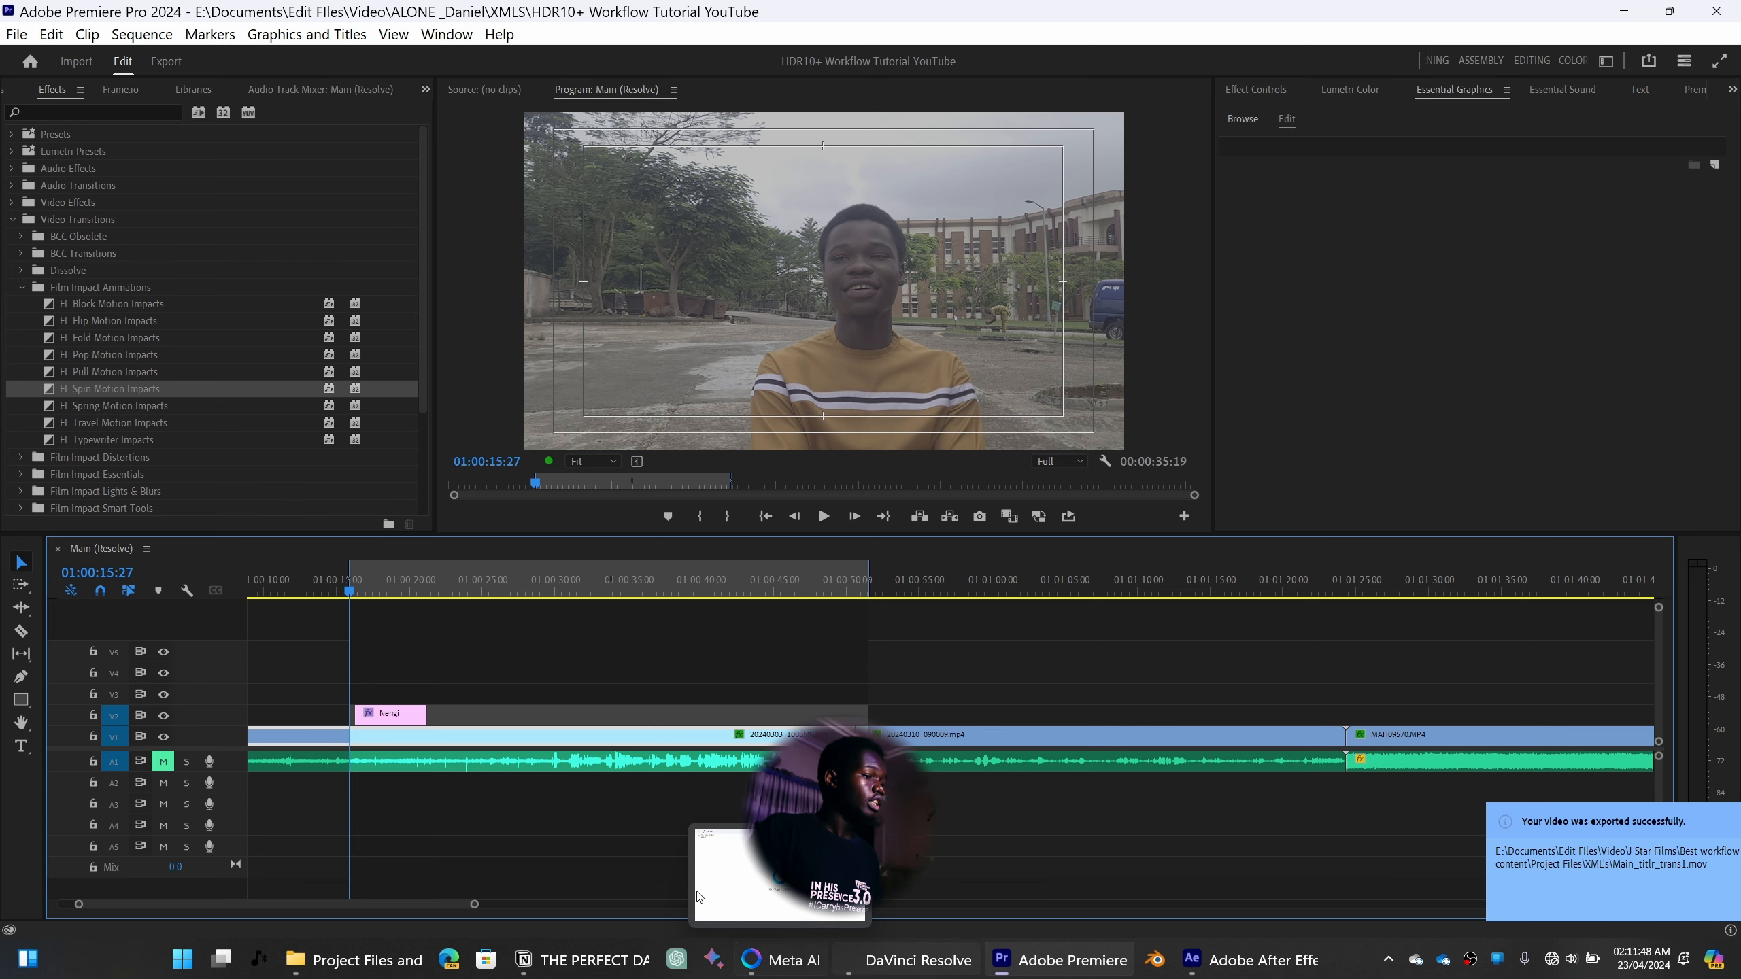
# Add a sequence marker at the start of the title clip and name it "tritle trans 1"
pyautogui.scroll(4, 380, 649)
pyautogui.scroll(3, 390, 648)
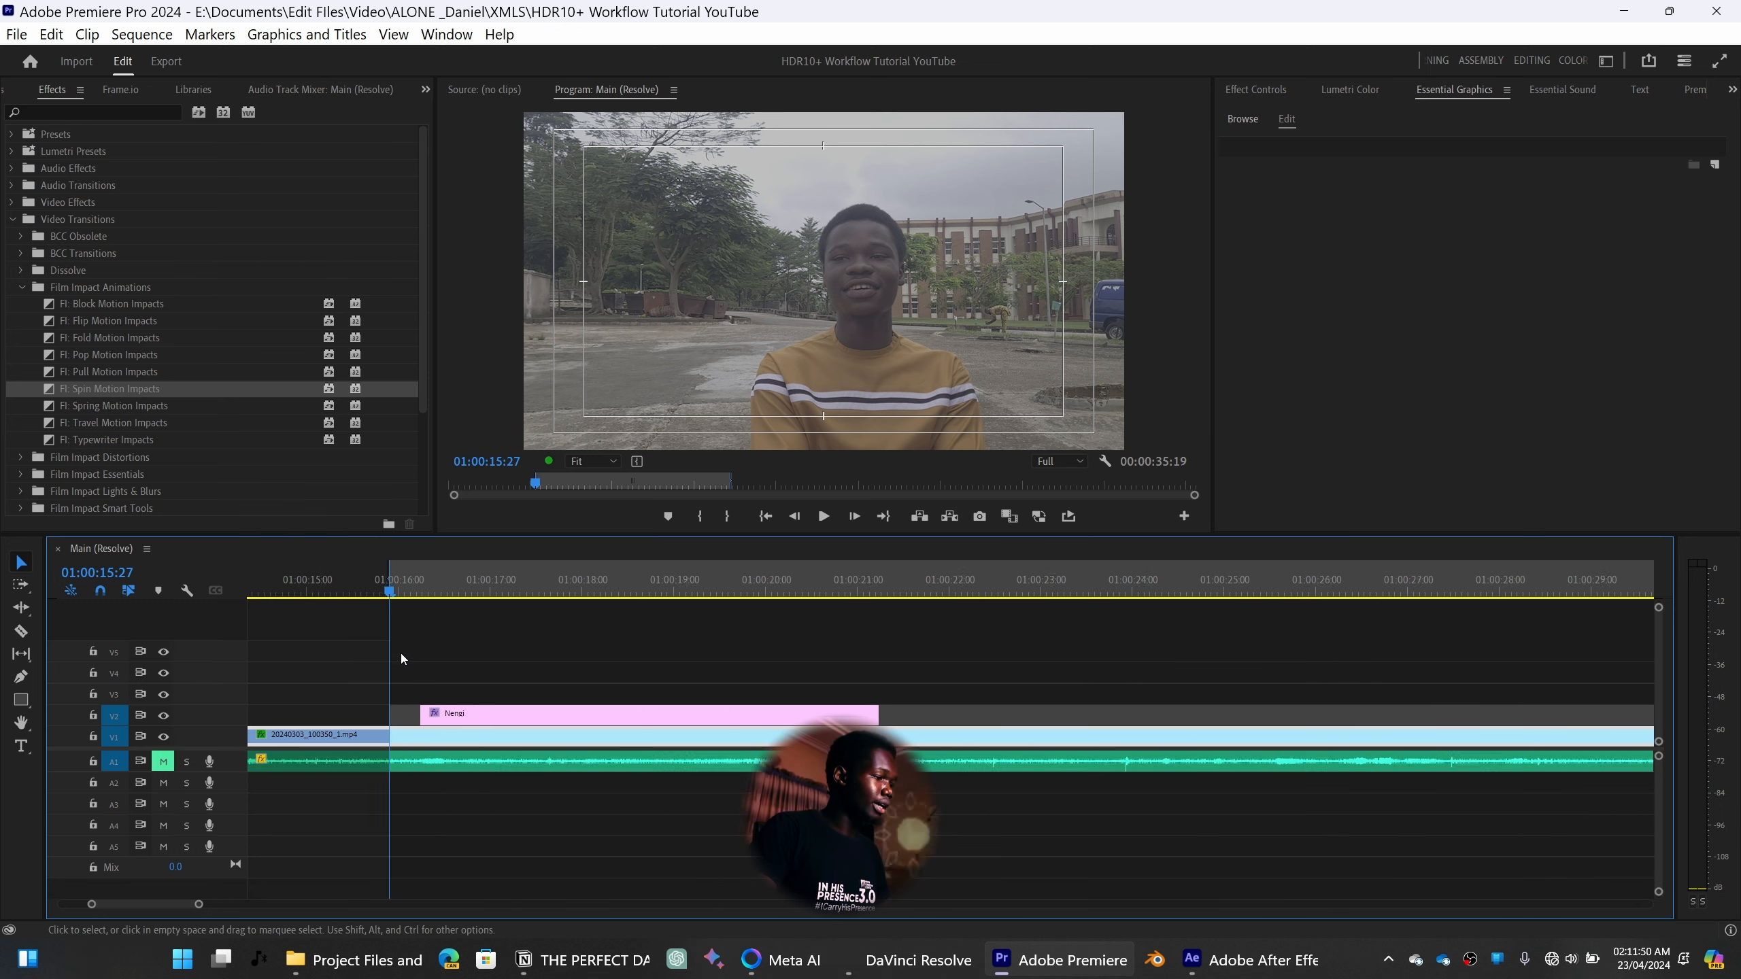
pyautogui.press('Down')
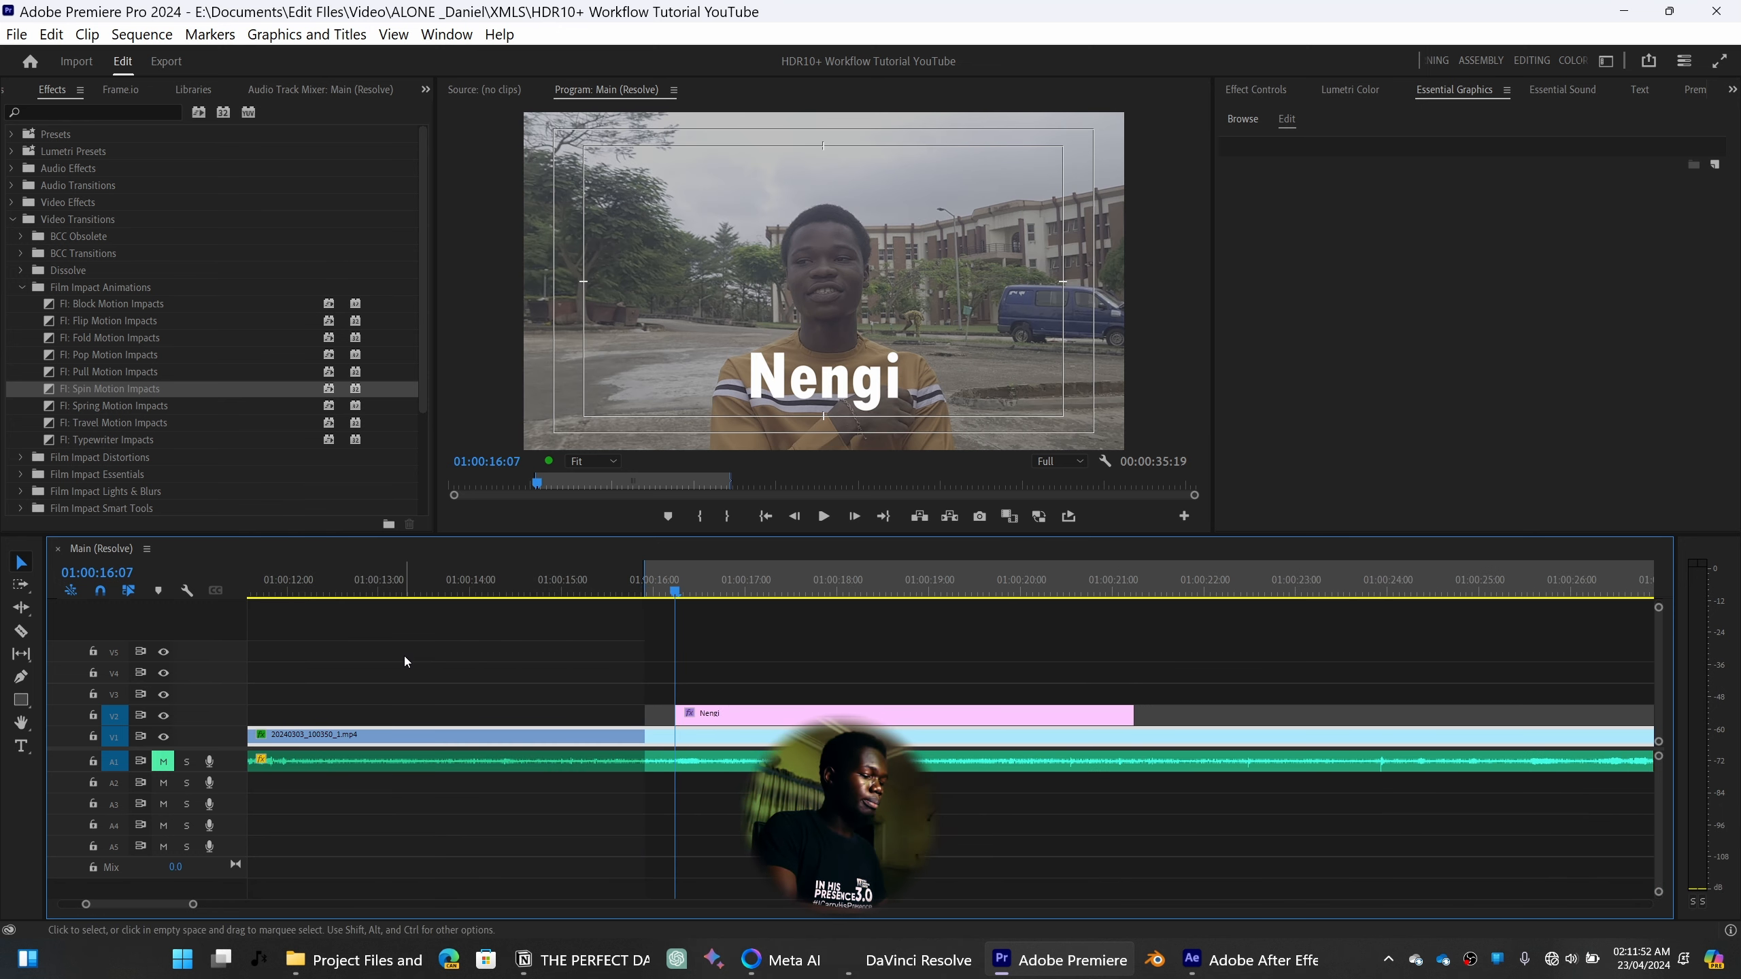
pyautogui.click(406, 655)
pyautogui.press('m')
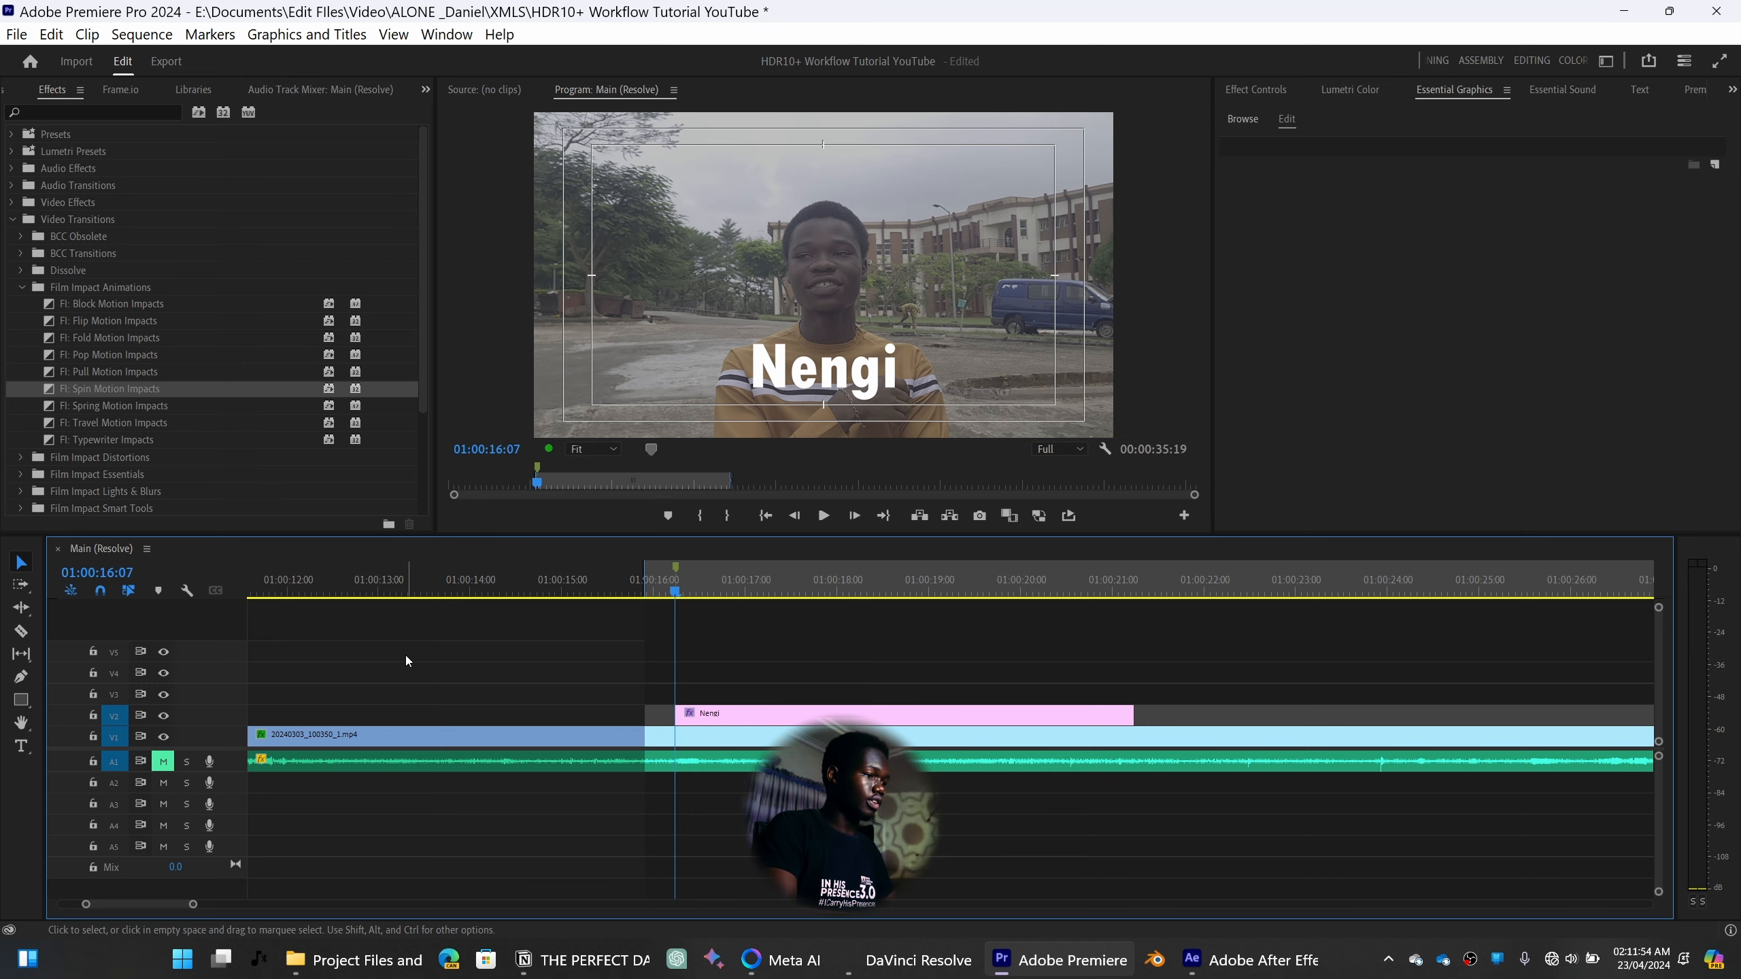
pyautogui.write('m')
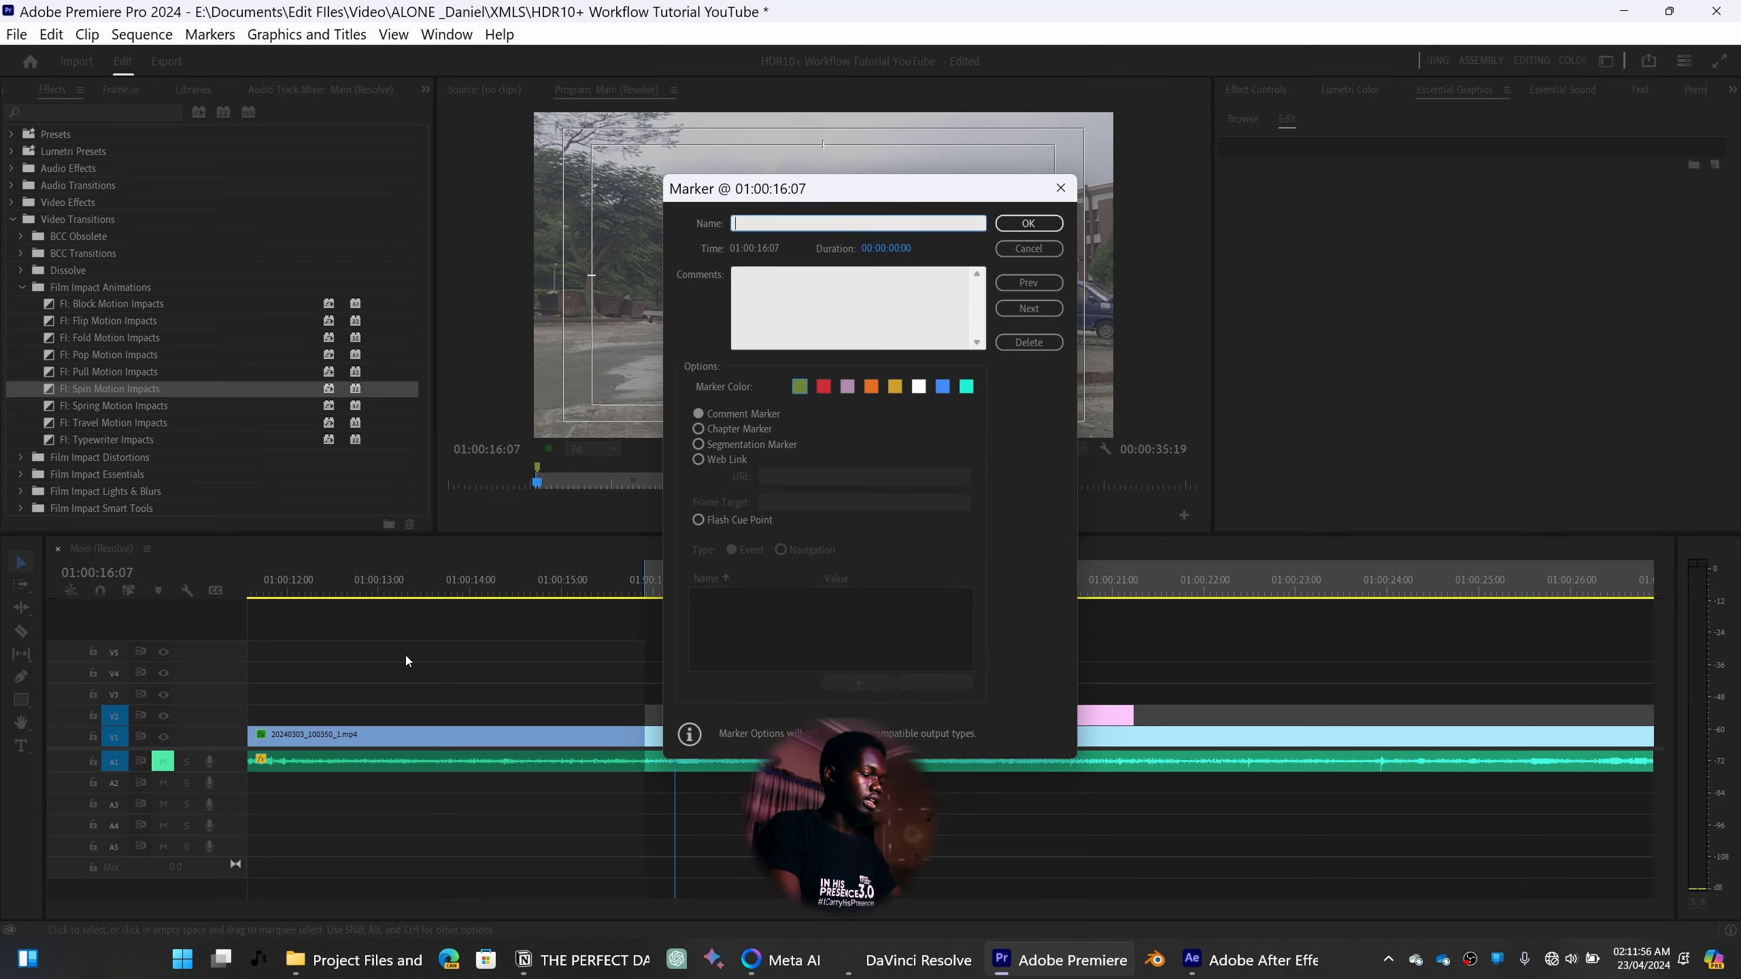
pyautogui.write('t')
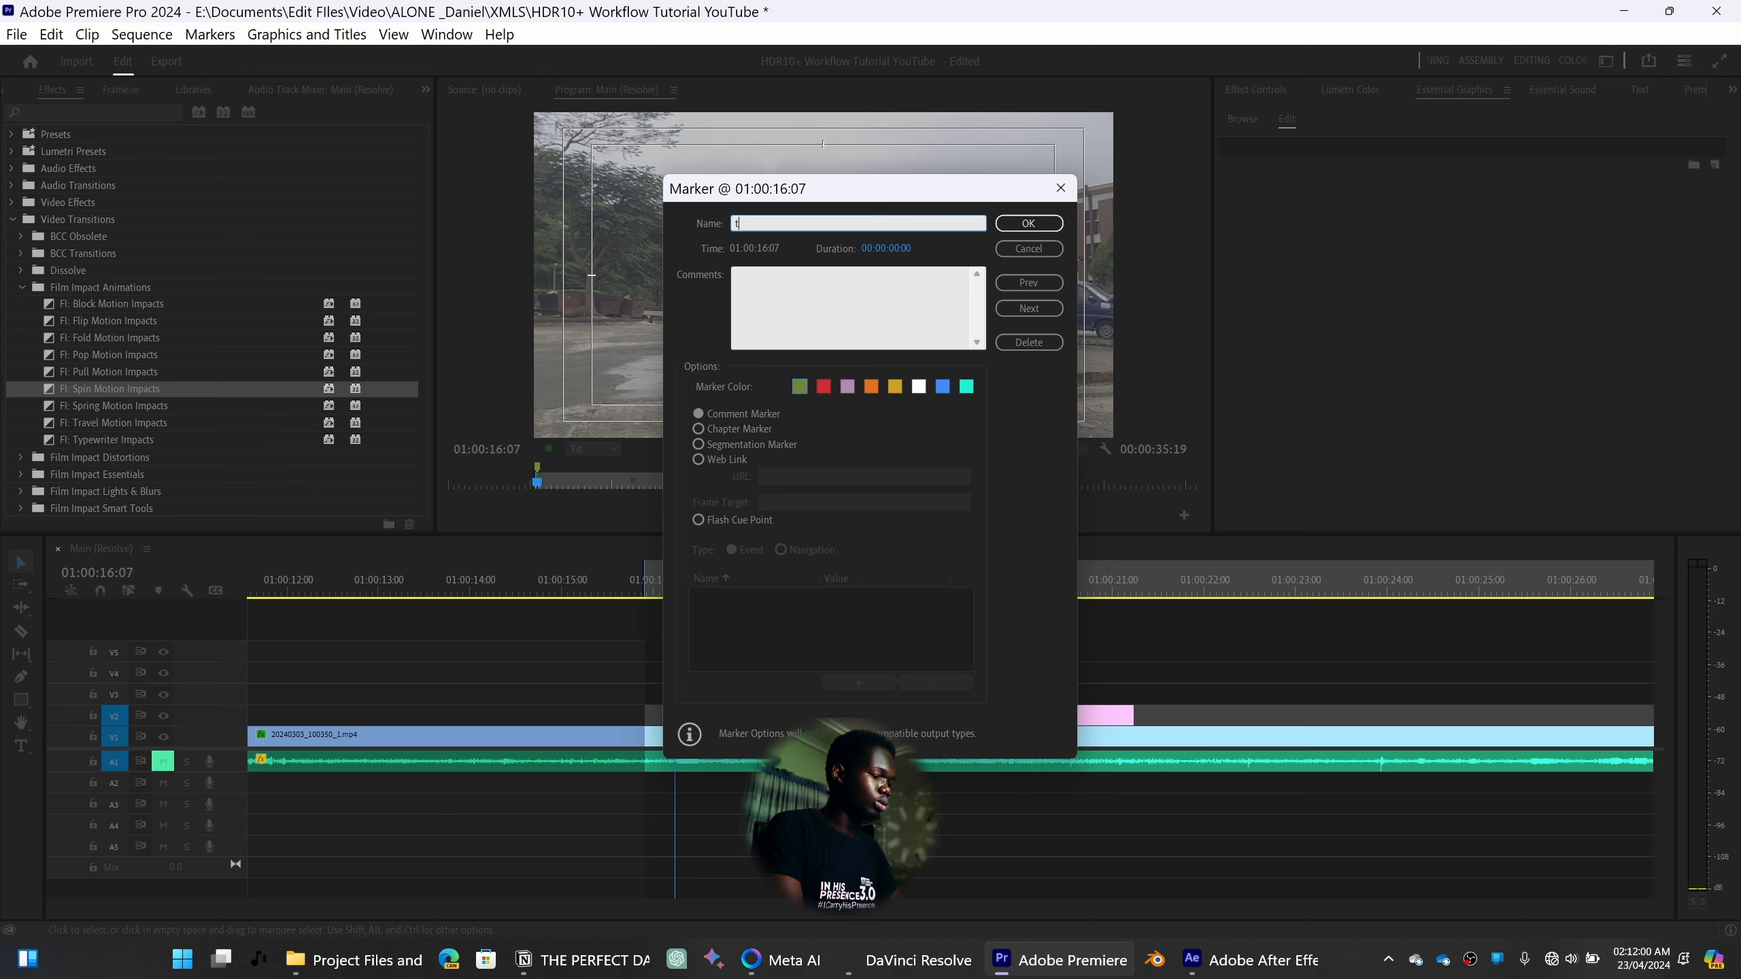
pyautogui.write('ritle trans 1')
pyautogui.press('Return')
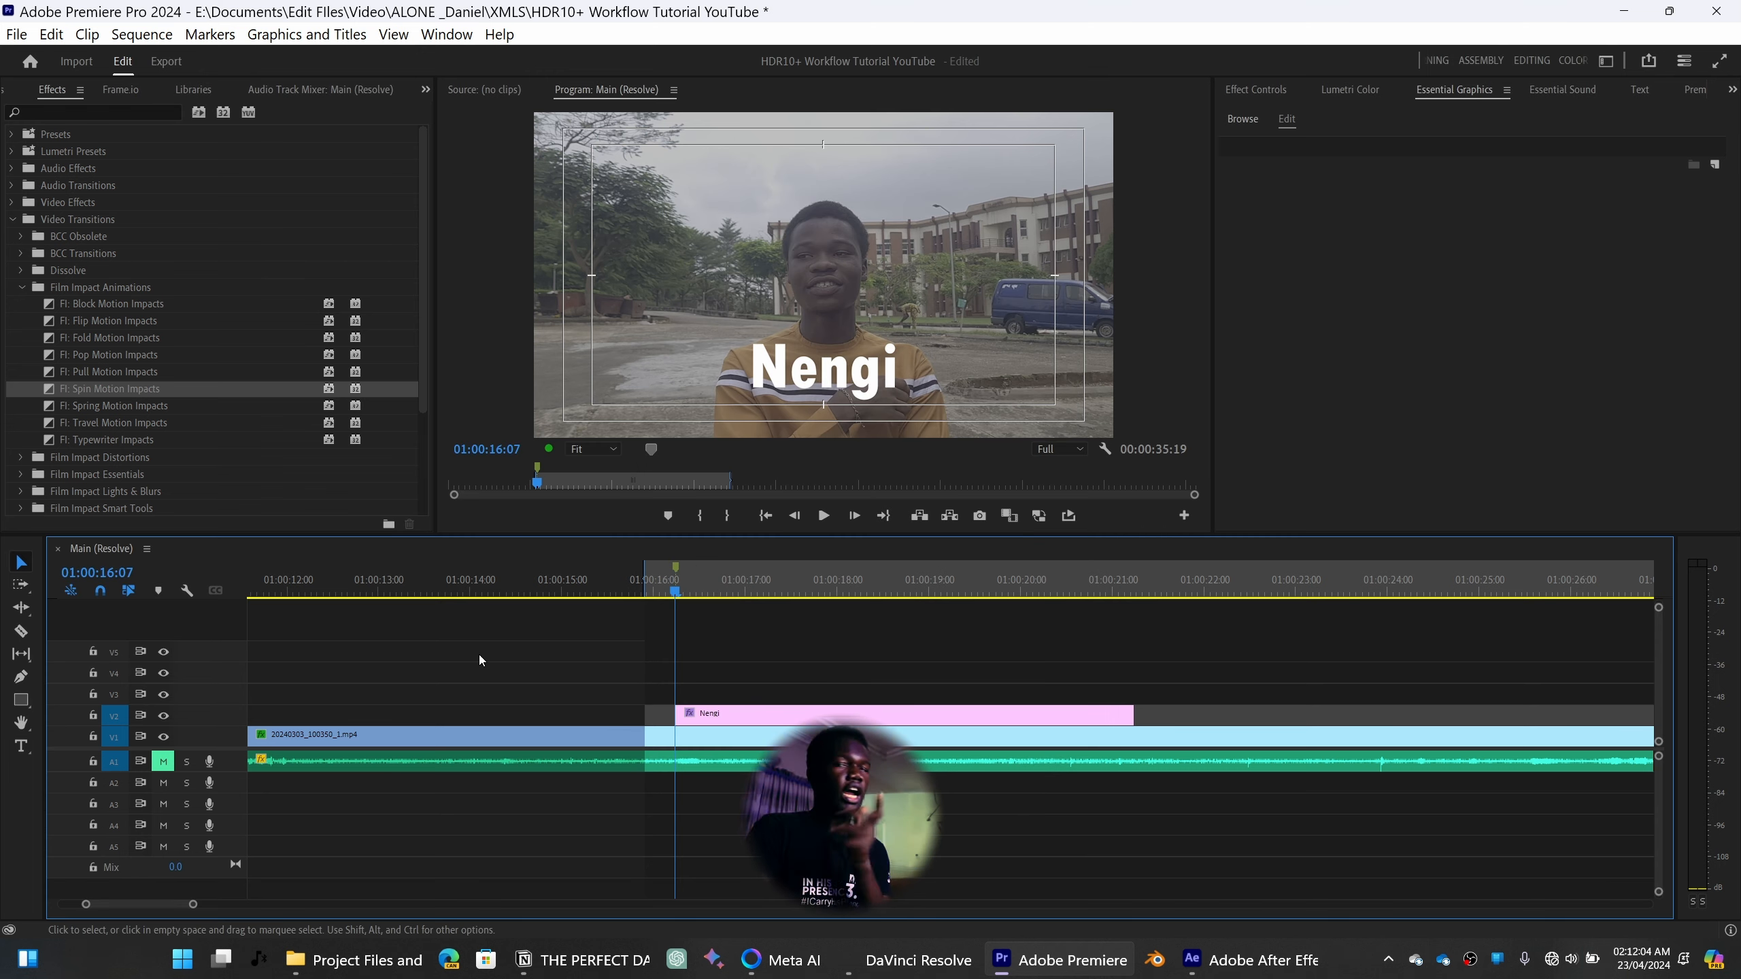